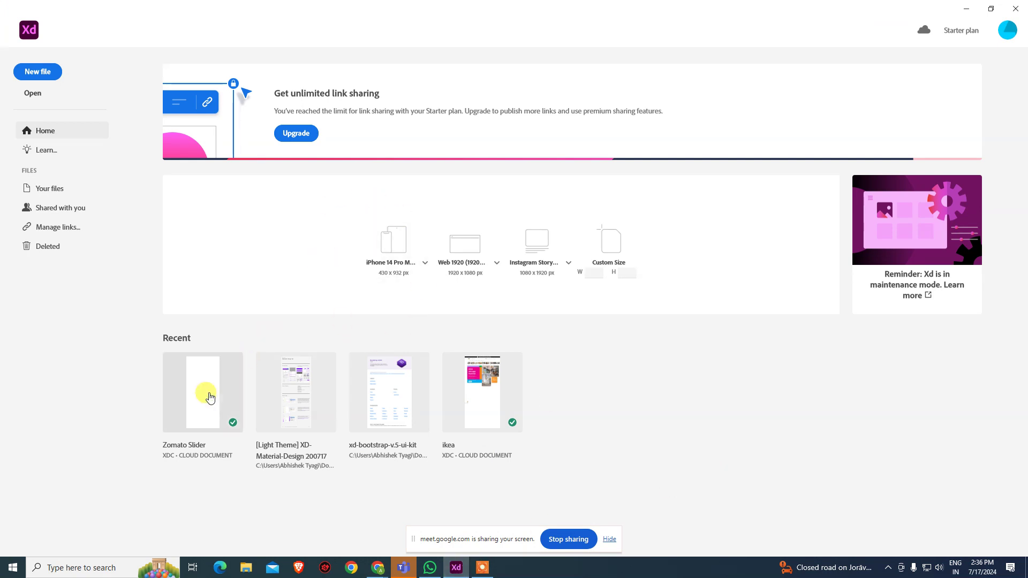
# Open the recent Zomato Slider document and delete the red four-sided shape from the Web 1920 – 17 artboard.
pyautogui.click(210, 396)
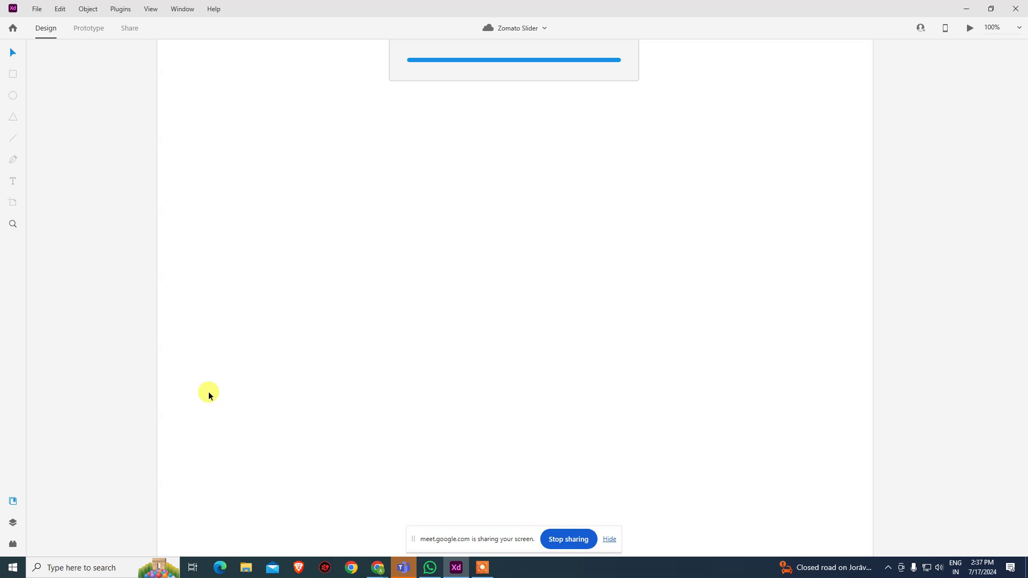
pyautogui.hotkey('ctrl', '0')
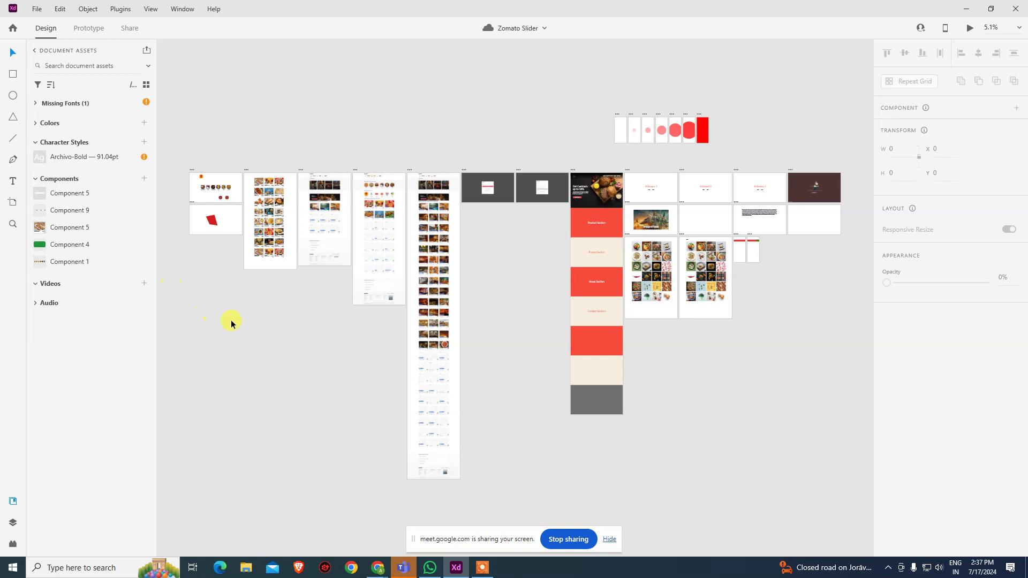
pyautogui.scroll(5, 461, 345)
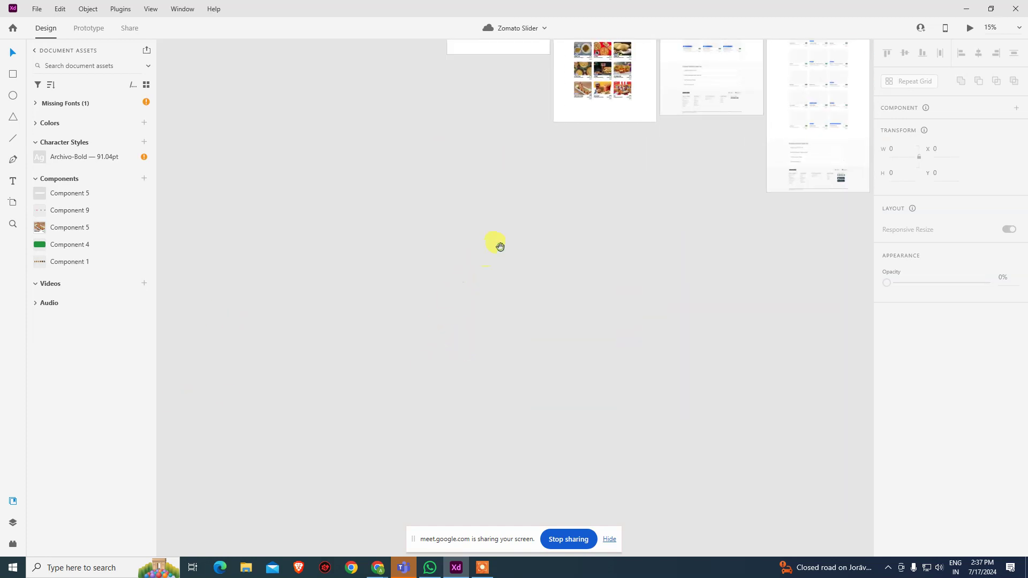
pyautogui.hscroll(-2, 425, 390)
pyautogui.click(390, 278)
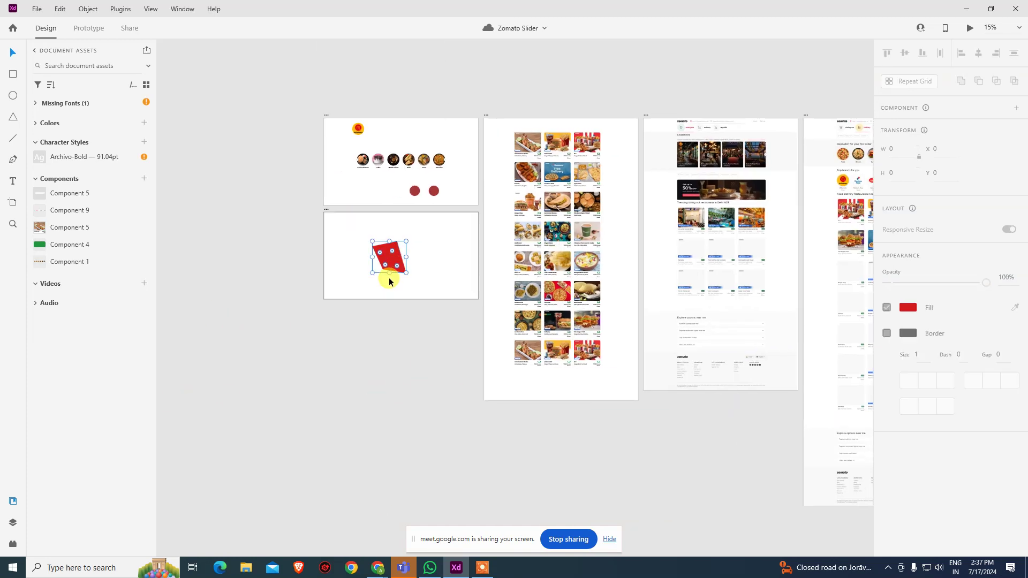
pyautogui.scroll(2, 390, 278)
pyautogui.scroll(2, 389, 279)
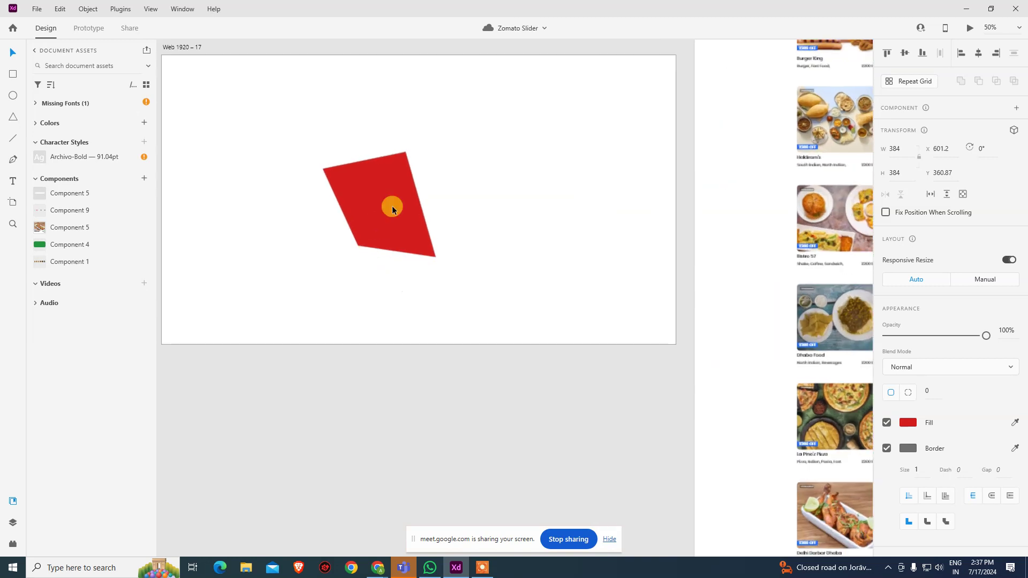
pyautogui.press('Delete')
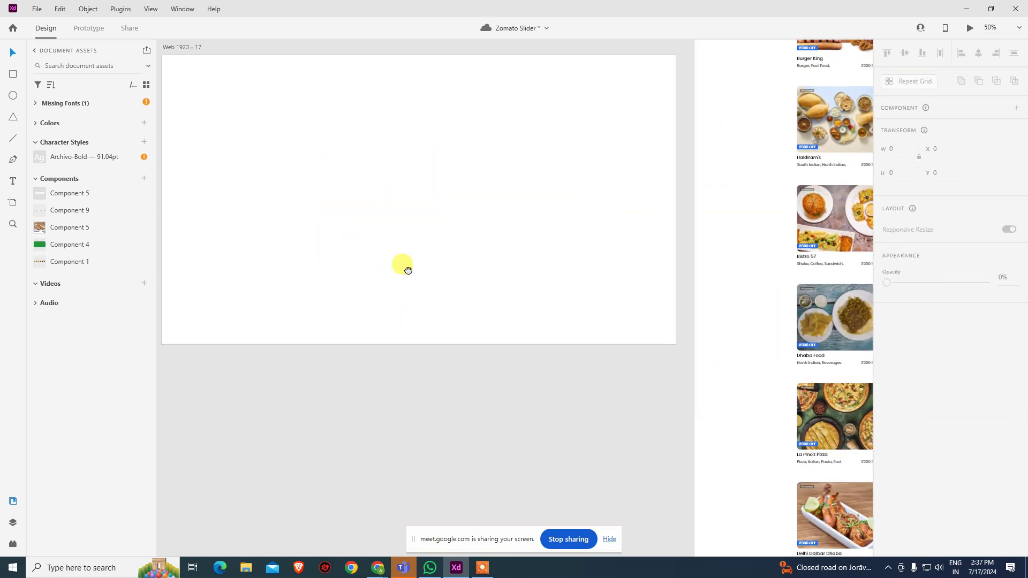
# Draw a wide rectangle about 1264 × 100 px in the upper half of the empty Web 1920 – 17 artboard.
pyautogui.hscroll(-3, 406, 266)
pyautogui.scroll(1, 406, 266)
pyautogui.click(13, 74)
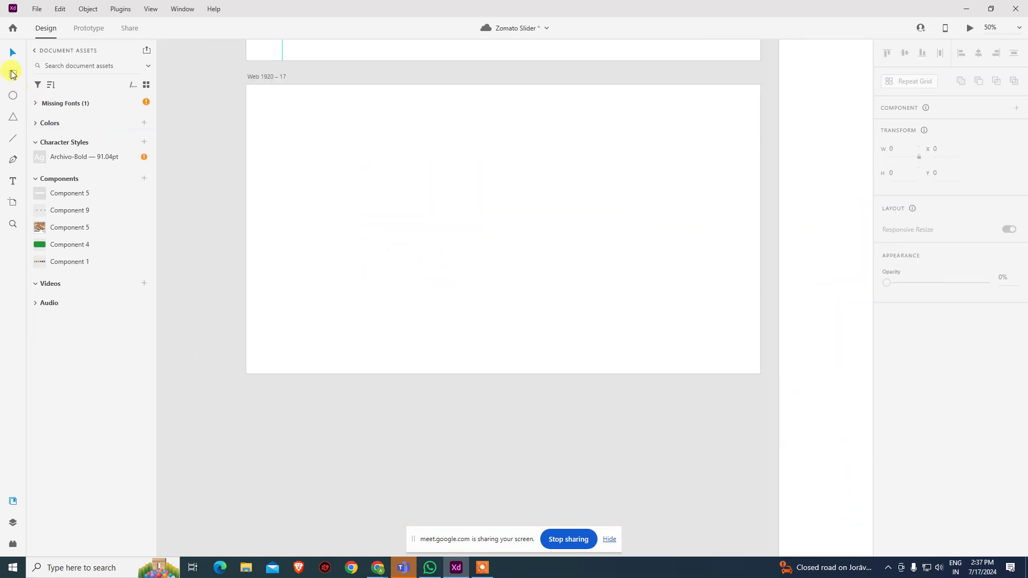
pyautogui.click(335, 177)
pyautogui.moveTo(606, 190); pyautogui.dragTo(673, 204)
pyautogui.click(526, 252)
pyautogui.click(546, 199)
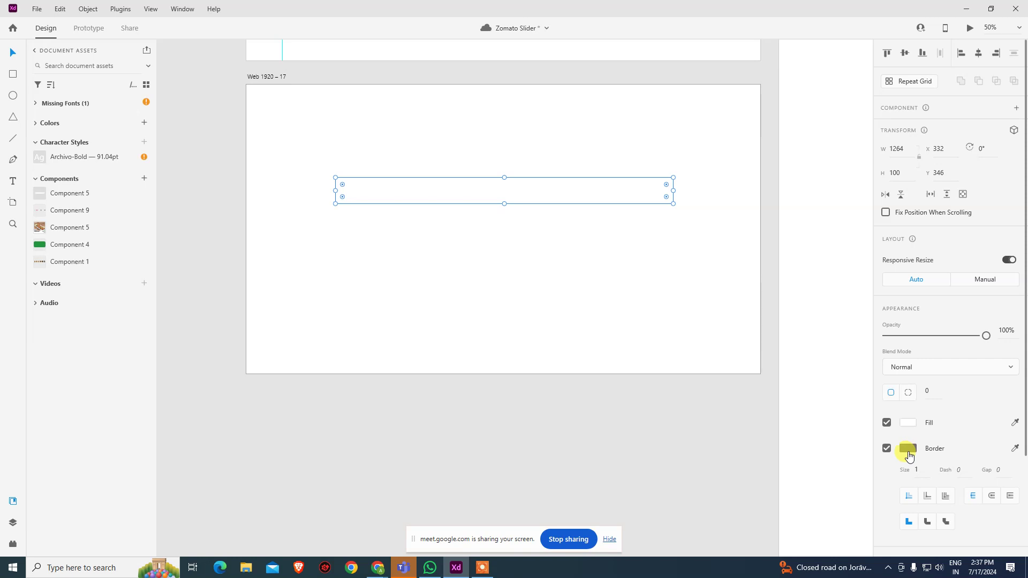
pyautogui.click(494, 315)
pyautogui.click(443, 189)
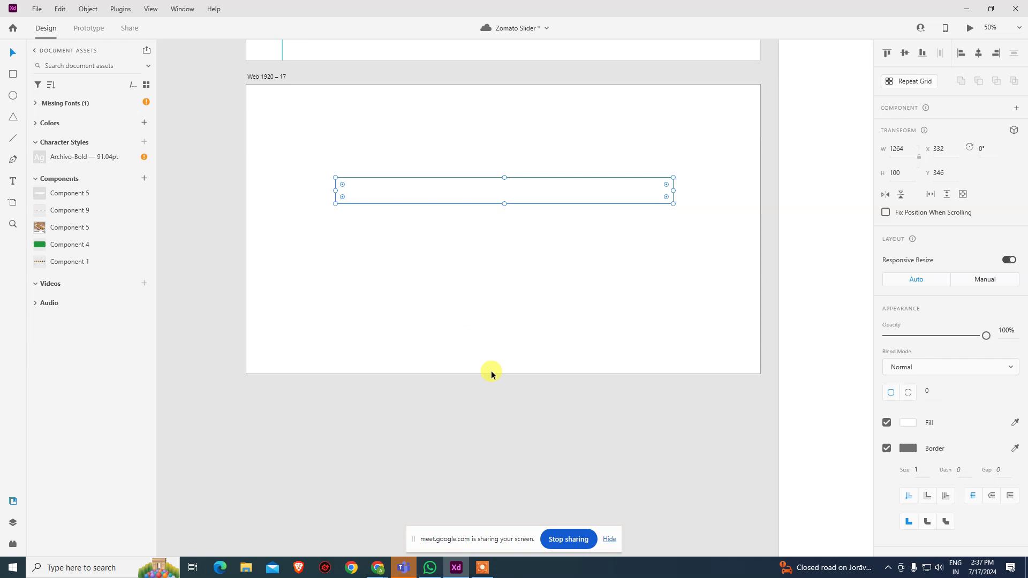
# Add the text "Example 1" and place it vertically centred inside the rectangle, near its left end.
pyautogui.press('t')
pyautogui.click(447, 261)
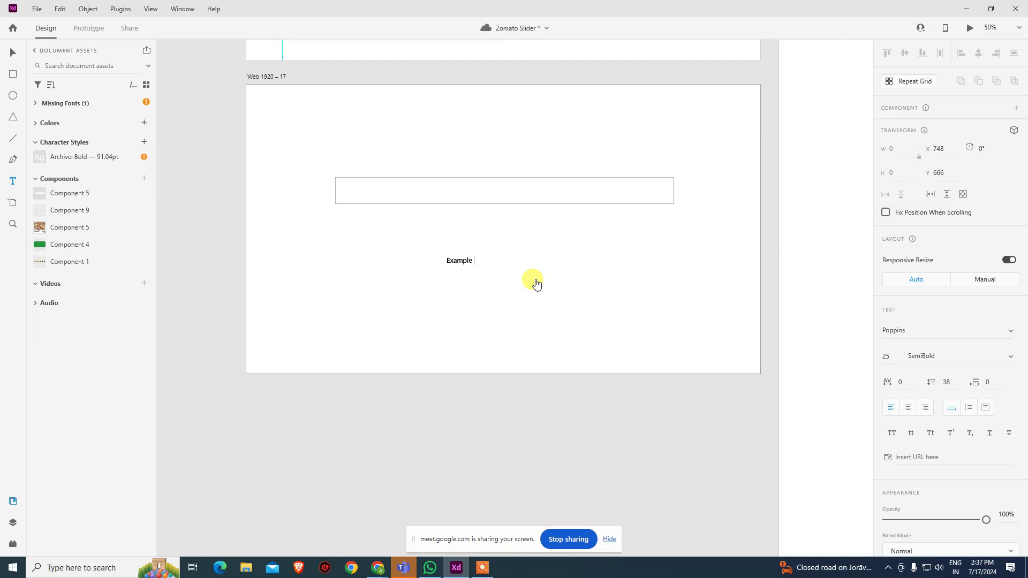
pyautogui.click(13, 52)
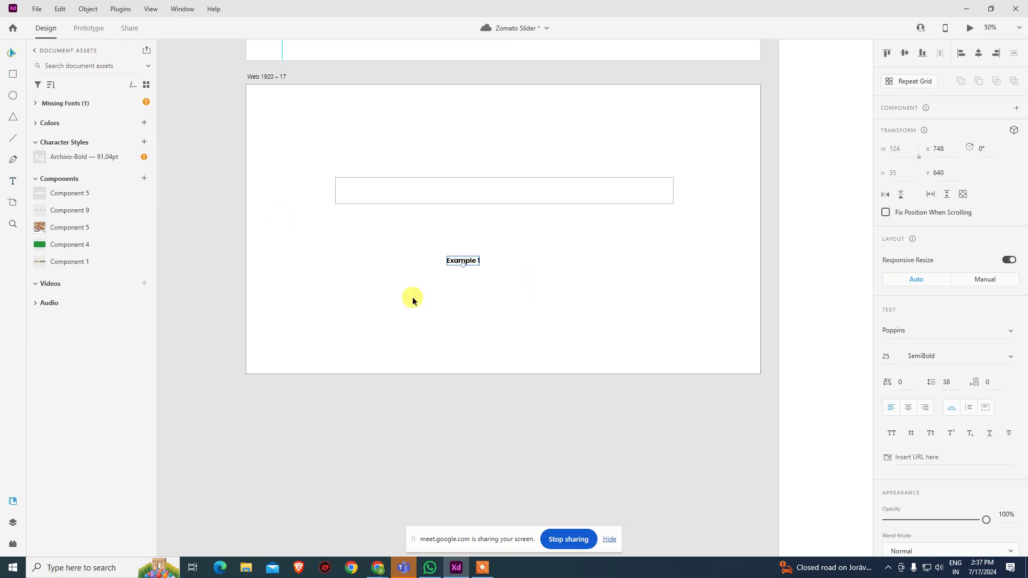
pyautogui.moveTo(471, 263); pyautogui.dragTo(374, 194)
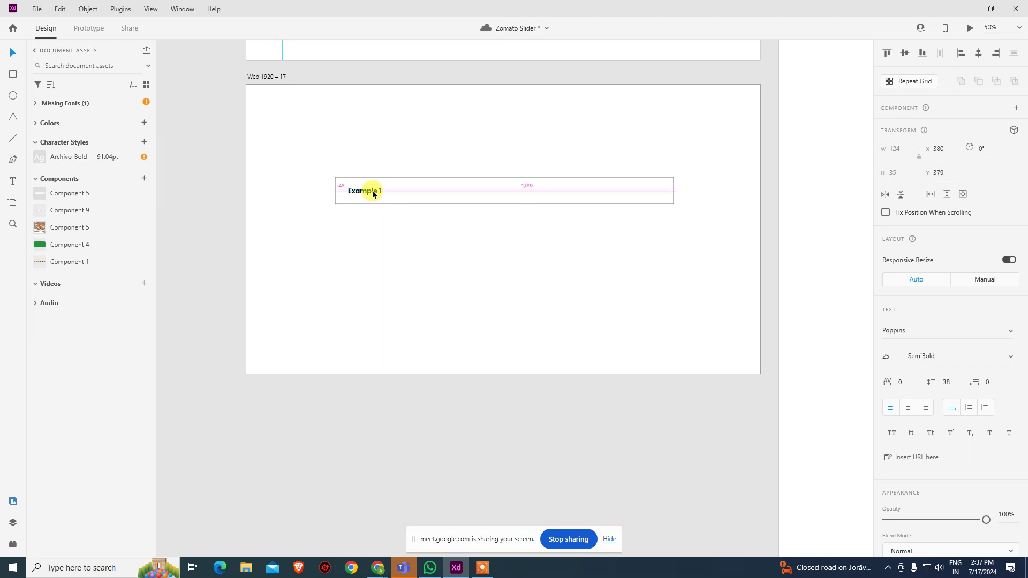
pyautogui.click(518, 319)
pyautogui.scroll(2, 476, 234)
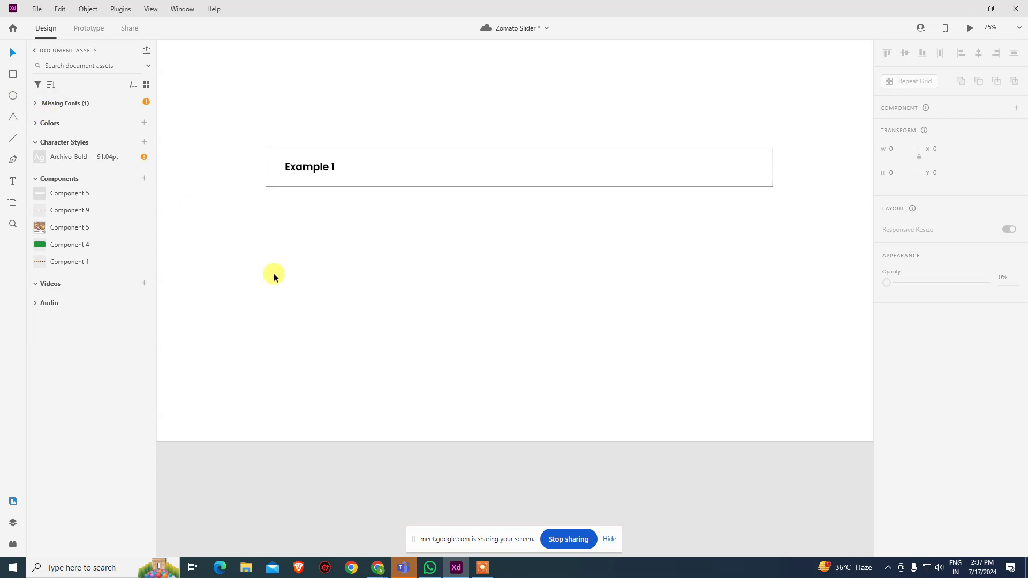
# Find IconScout among the installed plugins, review its details page in Creative Cloud Desktop, and close that window.
pyautogui.click(13, 522)
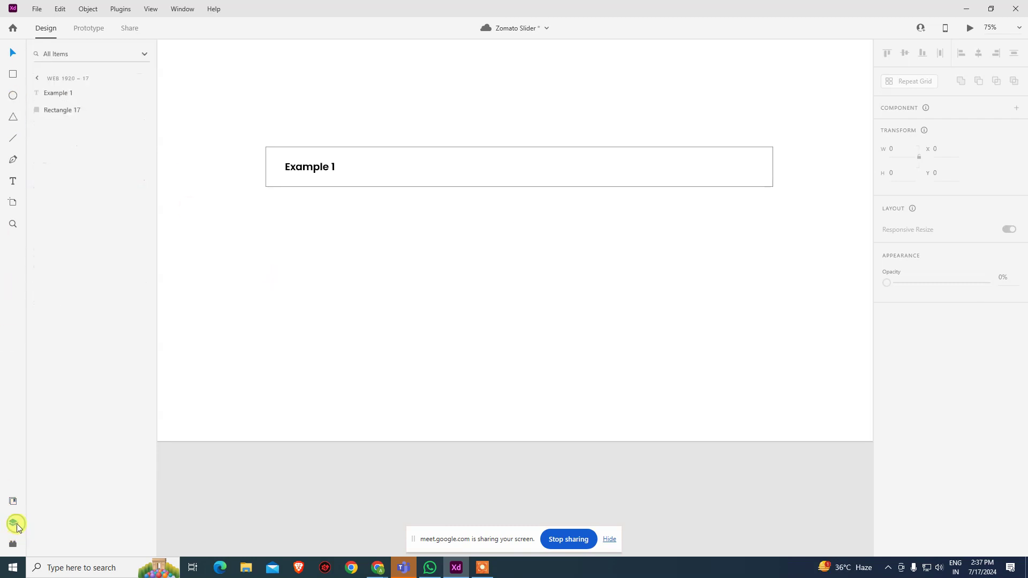
pyautogui.click(13, 544)
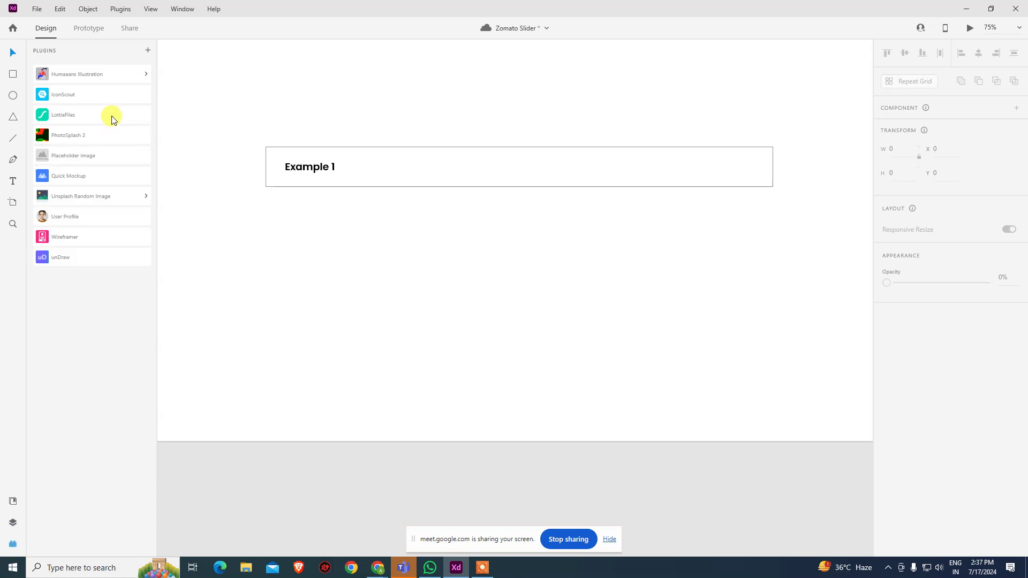
pyautogui.click(103, 95)
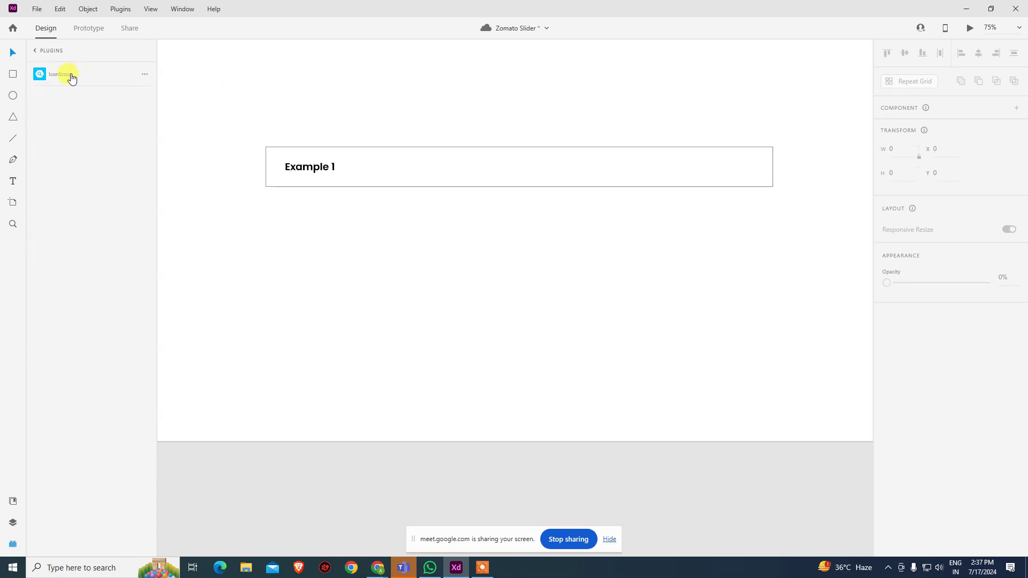
pyautogui.click(141, 78)
pyautogui.click(158, 81)
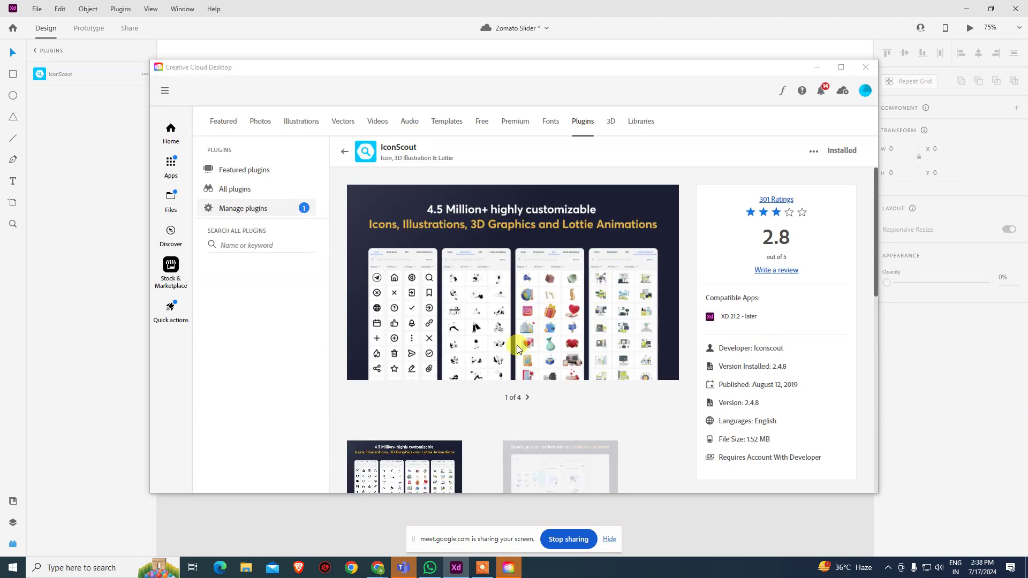
pyautogui.scroll(-10, 516, 345)
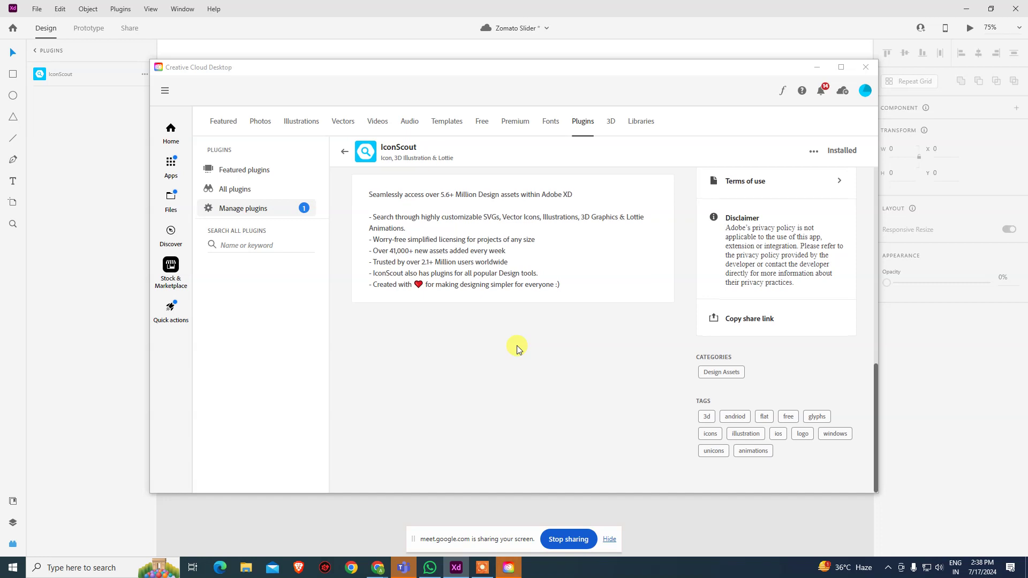
pyautogui.scroll(10, 516, 346)
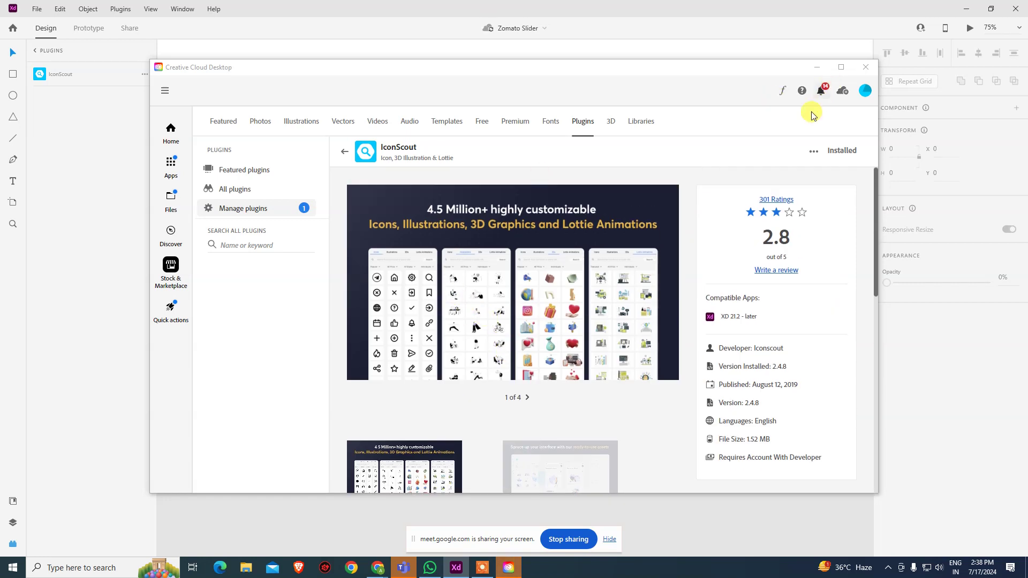
pyautogui.click(866, 67)
pyautogui.click(232, 267)
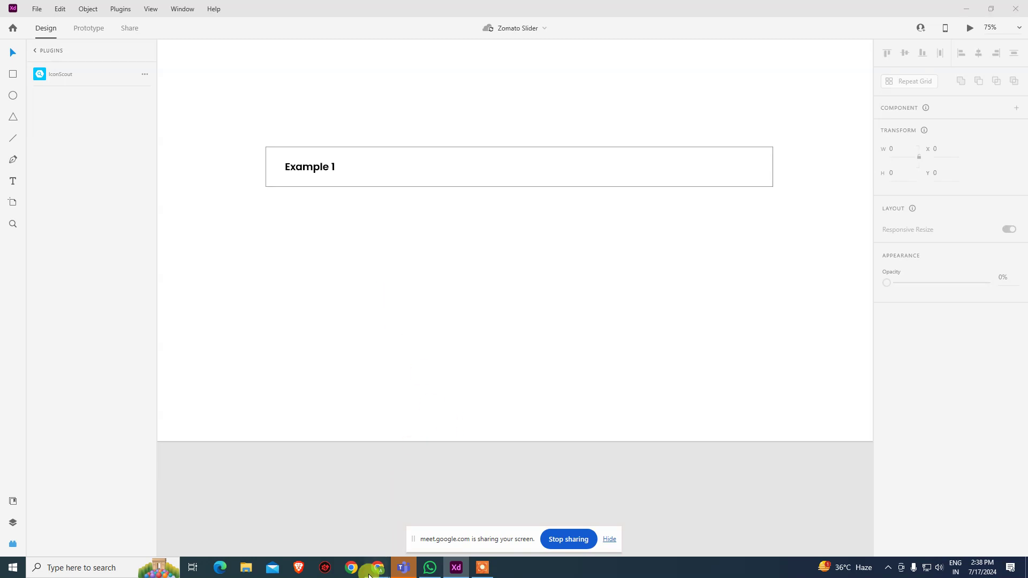
# Switch to Chrome and search the web for "dropdown icon" in a new tab.
pyautogui.moveTo(370, 573)
pyautogui.click(346, 531)
pyautogui.click(917, 13)
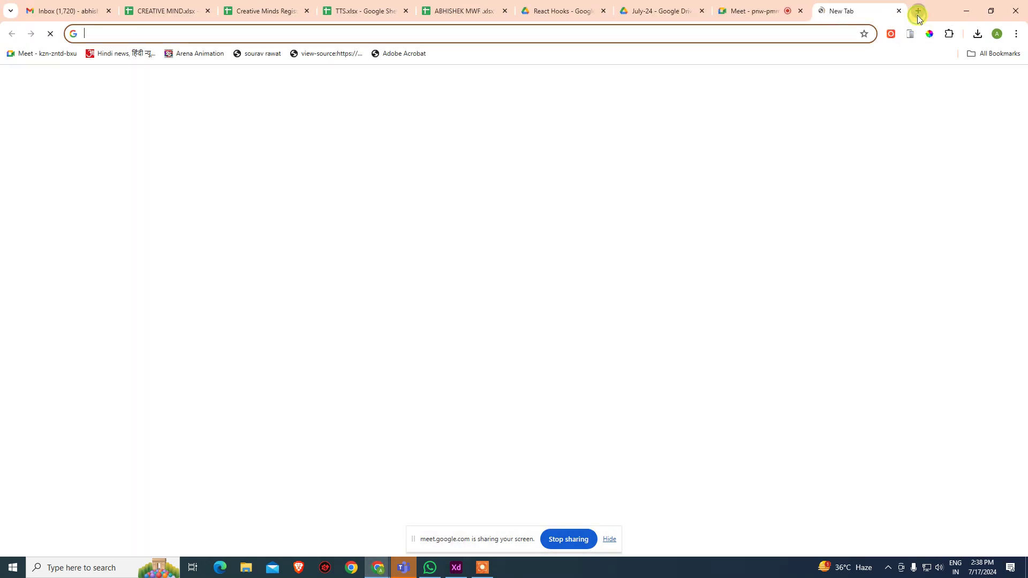
pyautogui.write('dropdown')
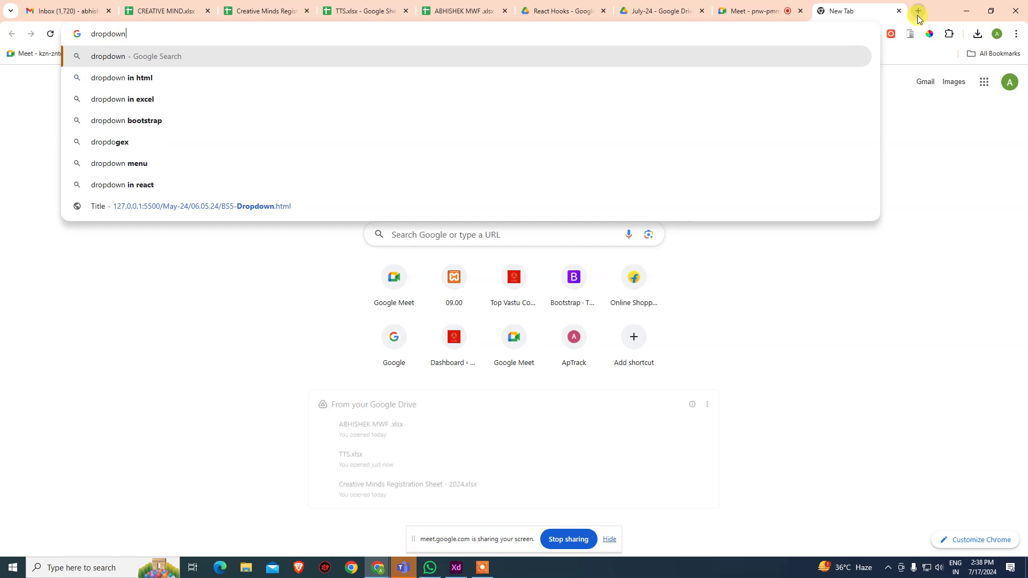
pyautogui.write(' icon')
pyautogui.press('Return')
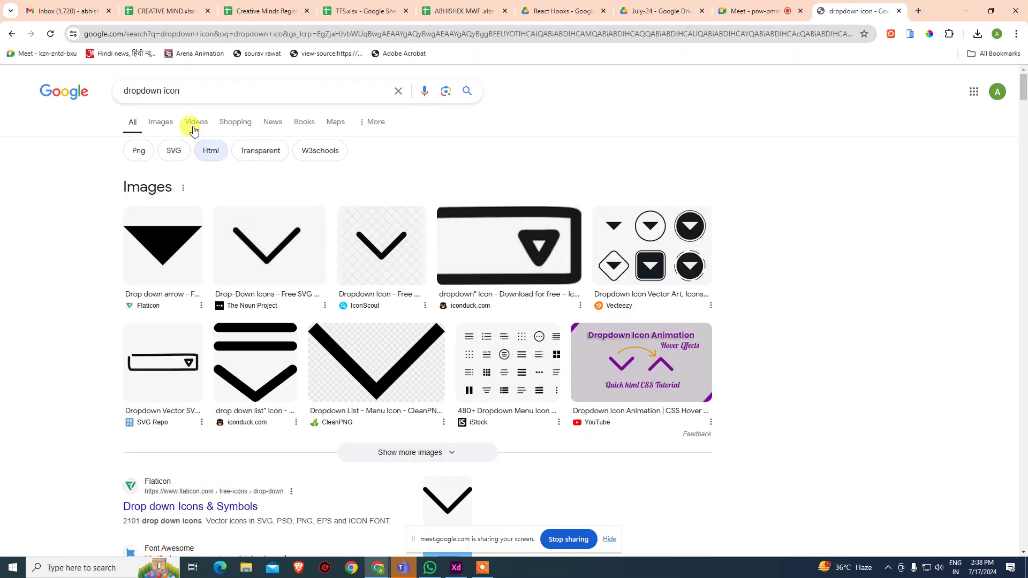
# Search the web for "font awesome" and open the Font Awesome website.
pyautogui.click(410, 27)
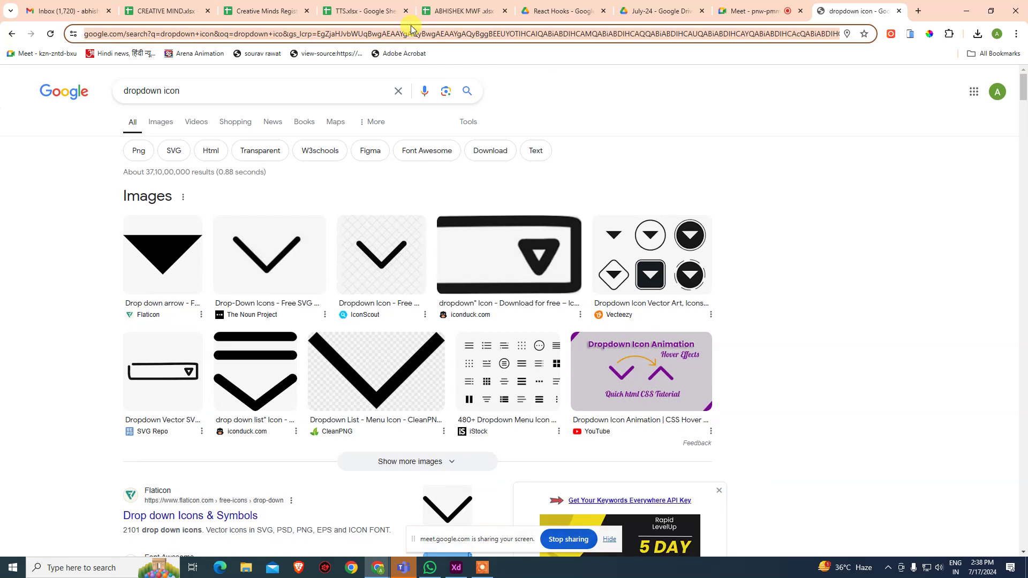
pyautogui.write('font')
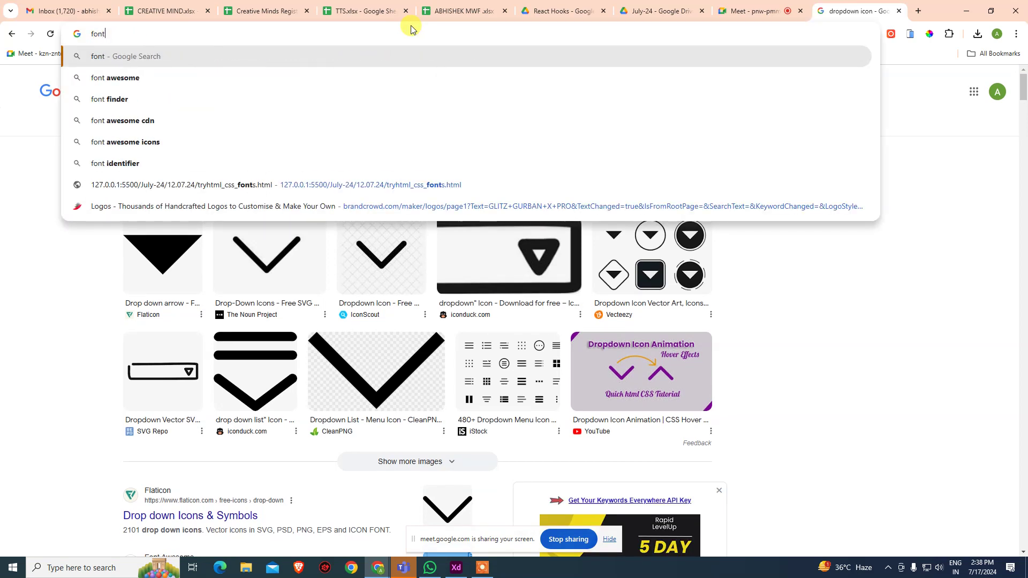
pyautogui.press('Down')
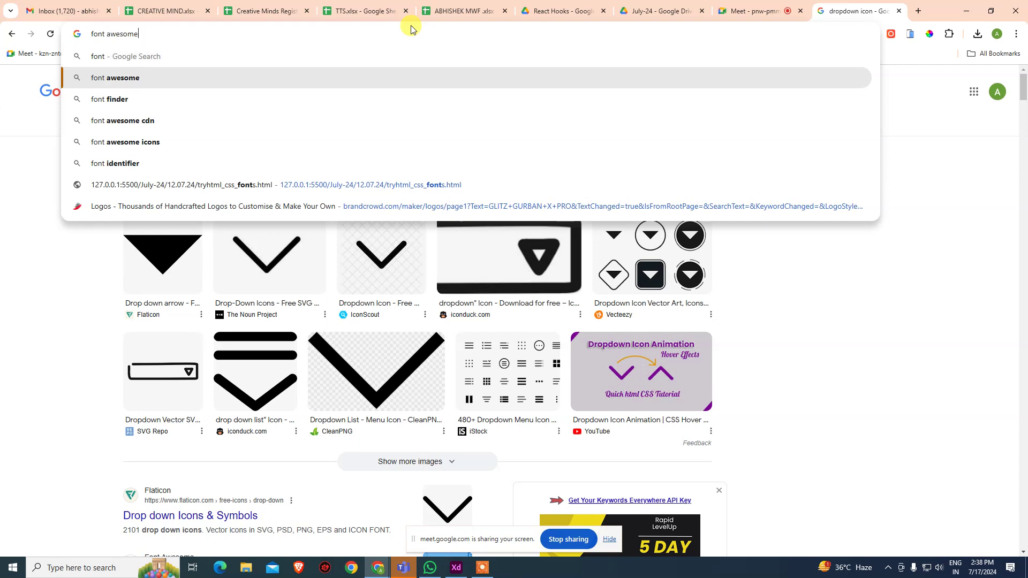
pyautogui.press('Return')
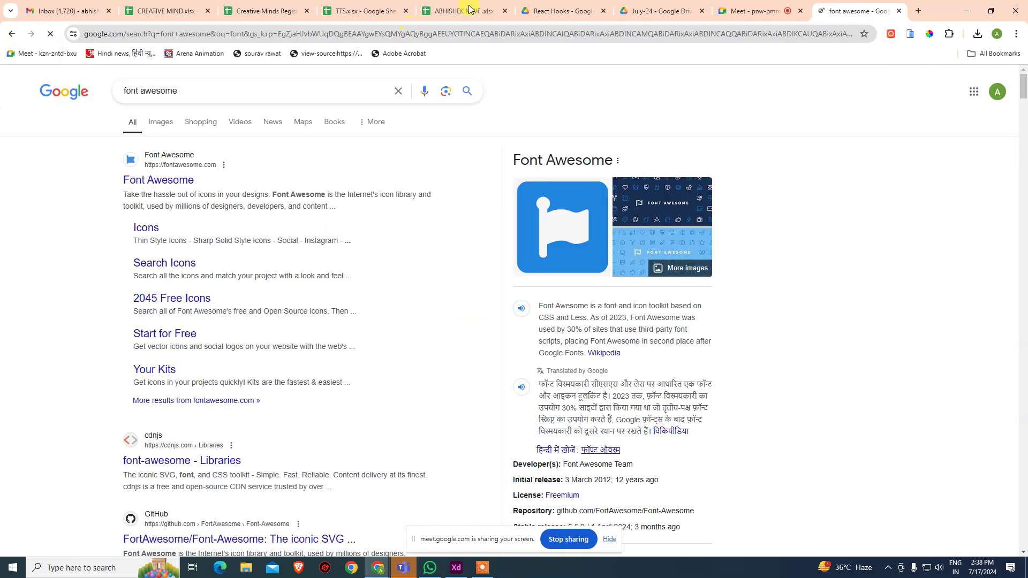
pyautogui.click(167, 180)
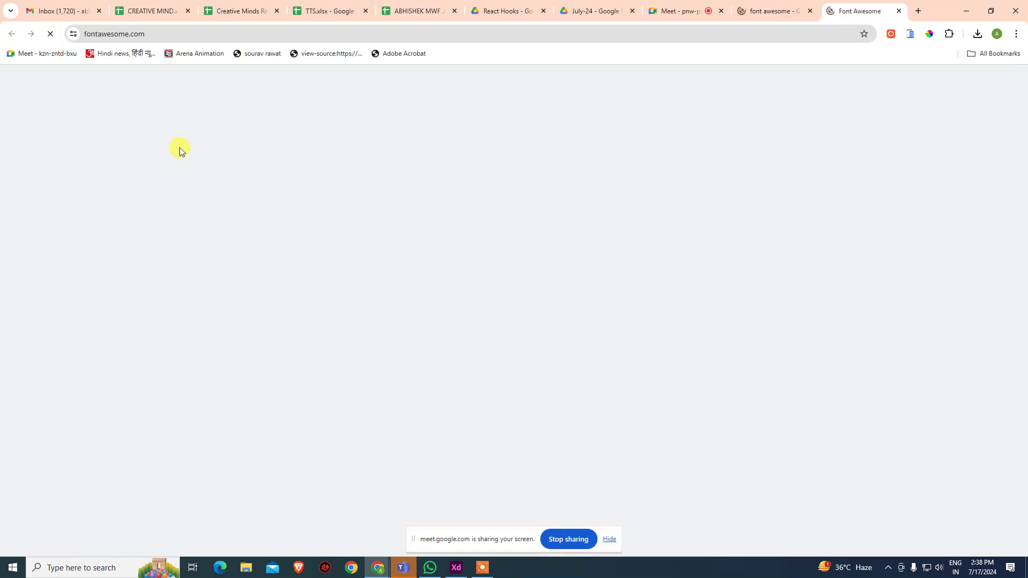
# Search the web for "google fonts" and open the Icons section of the Google Fonts site.
pyautogui.click(118, 35)
pyautogui.write('google')
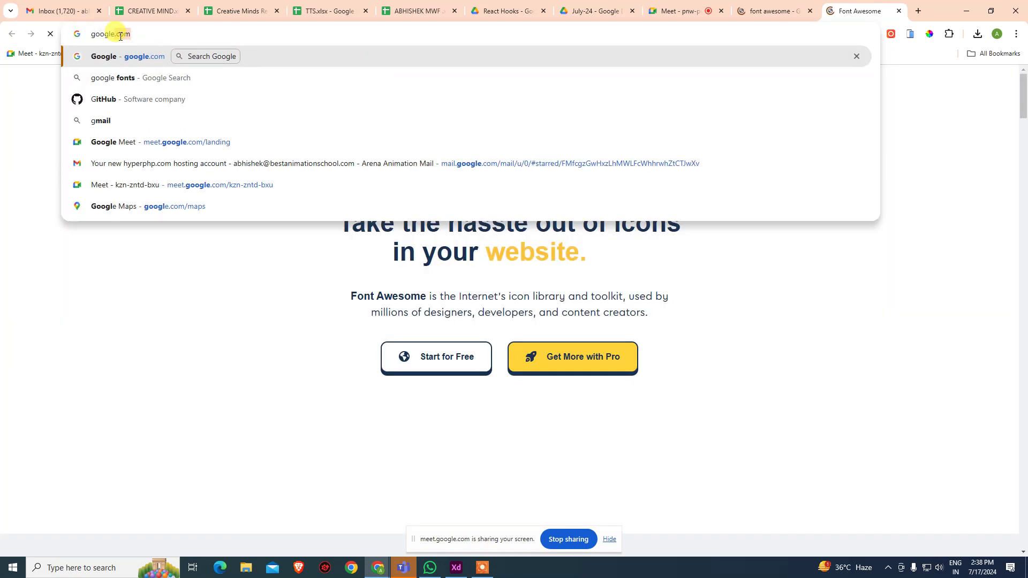
pyautogui.write(' fonts')
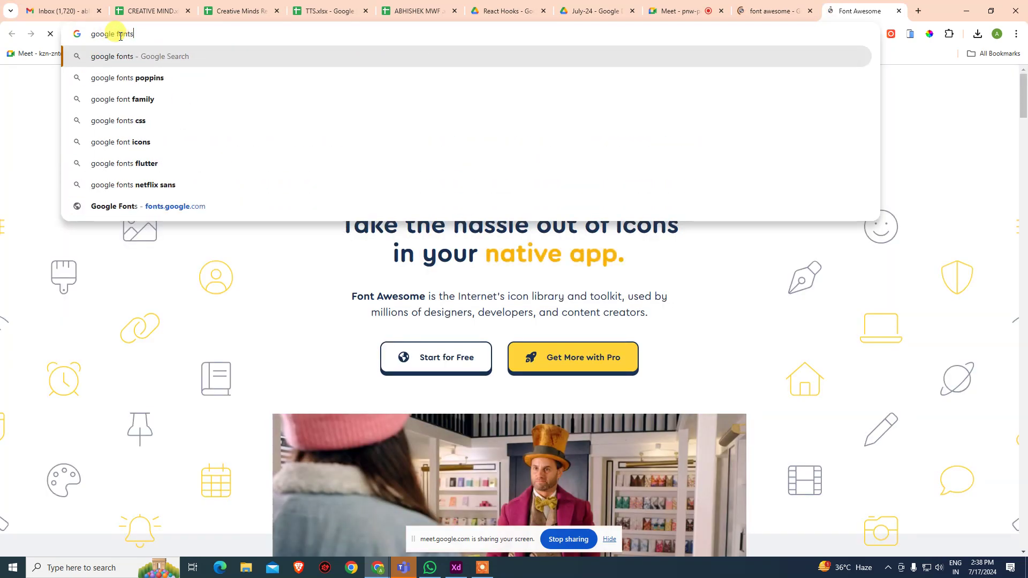
pyautogui.press('Return')
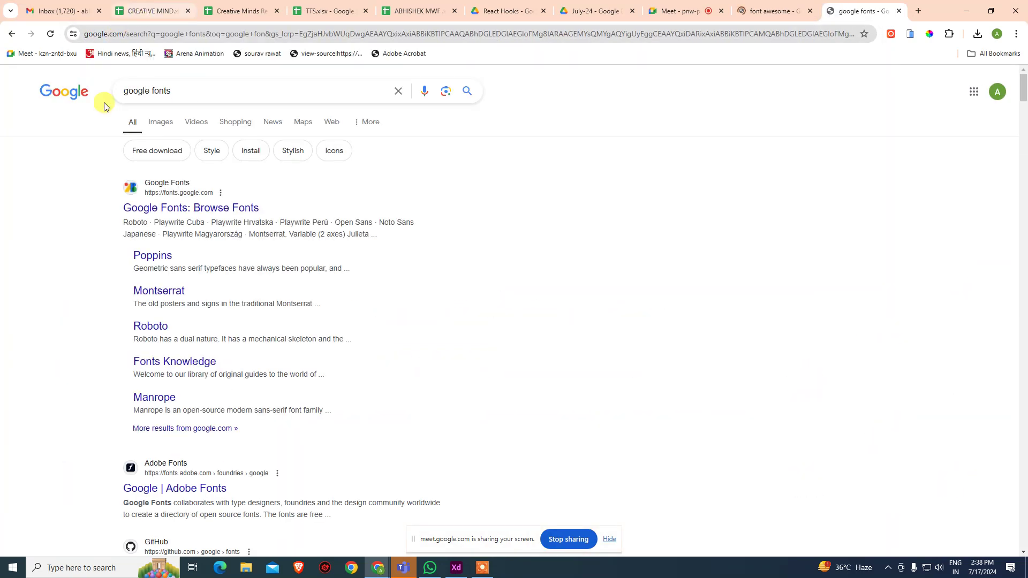
pyautogui.click(185, 207)
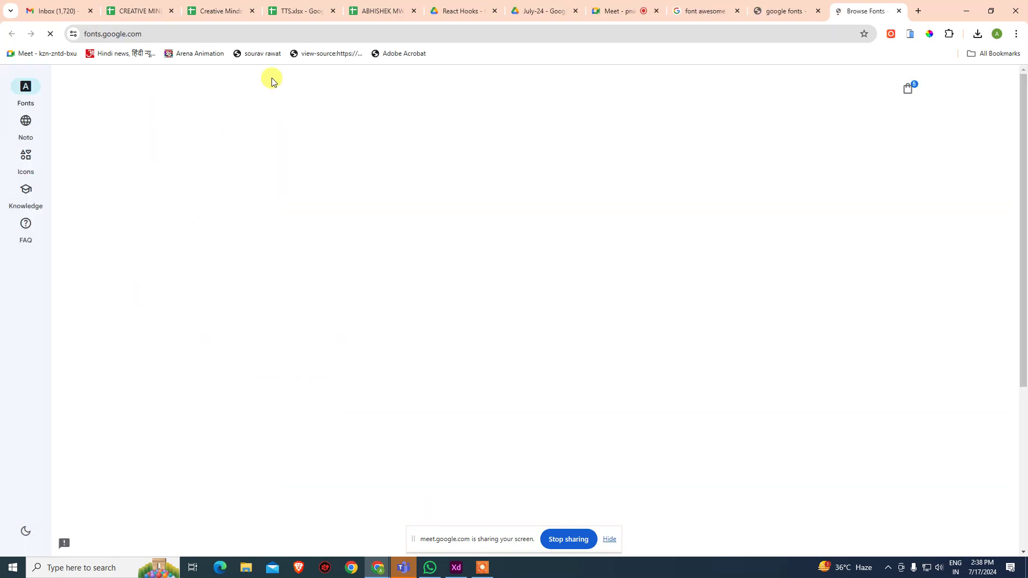
pyautogui.click(34, 170)
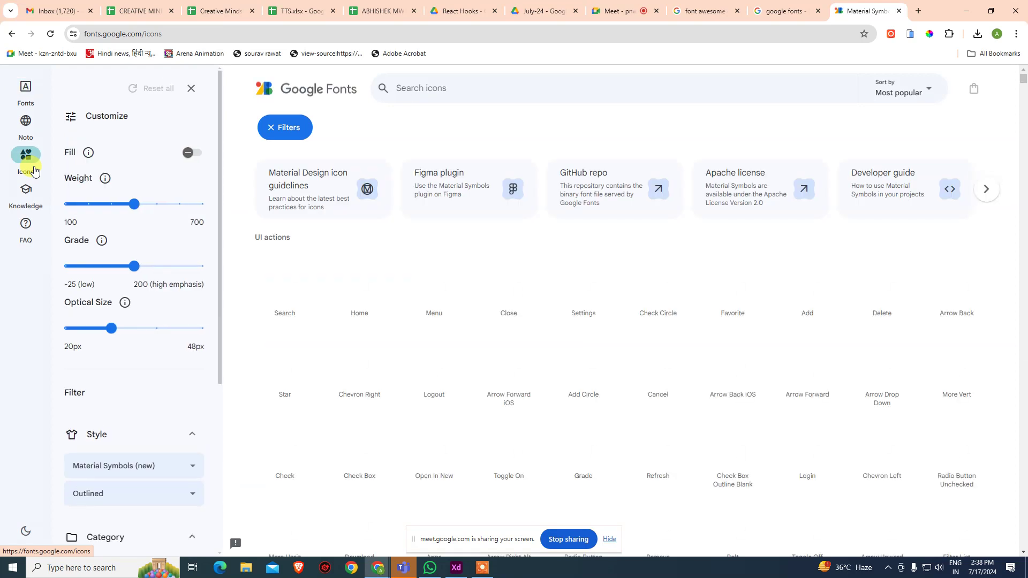
# Search the Google Fonts icon library for "dropdown".
pyautogui.click(449, 87)
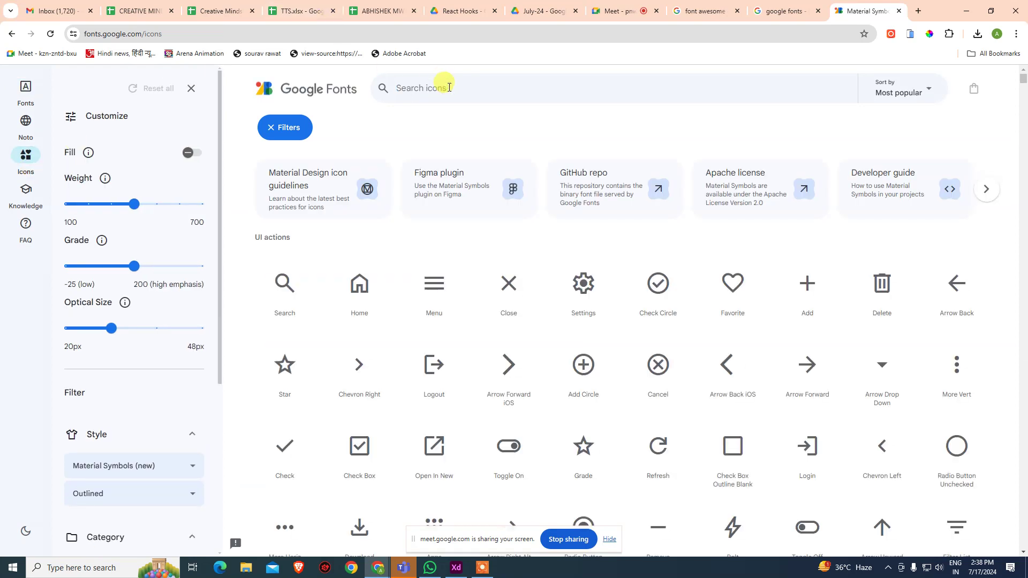
pyautogui.scroll(-3, 589, 374)
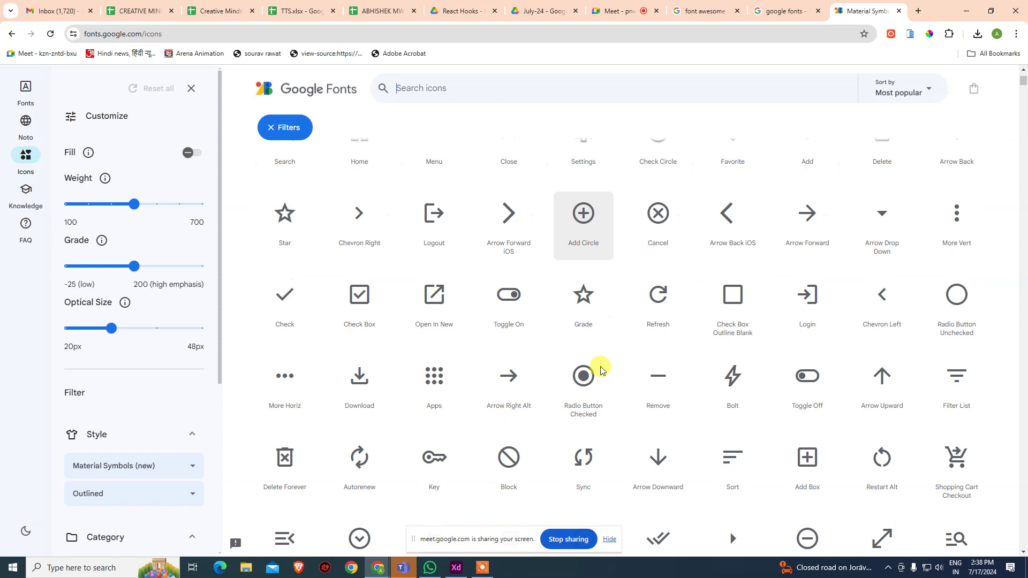
pyautogui.scroll(3, 546, 305)
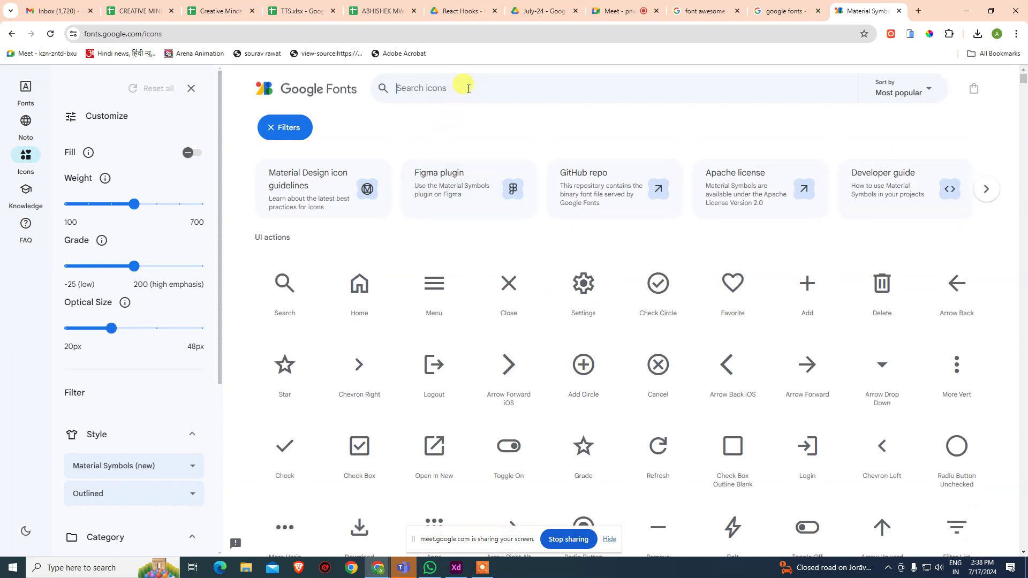
pyautogui.write('dropdown')
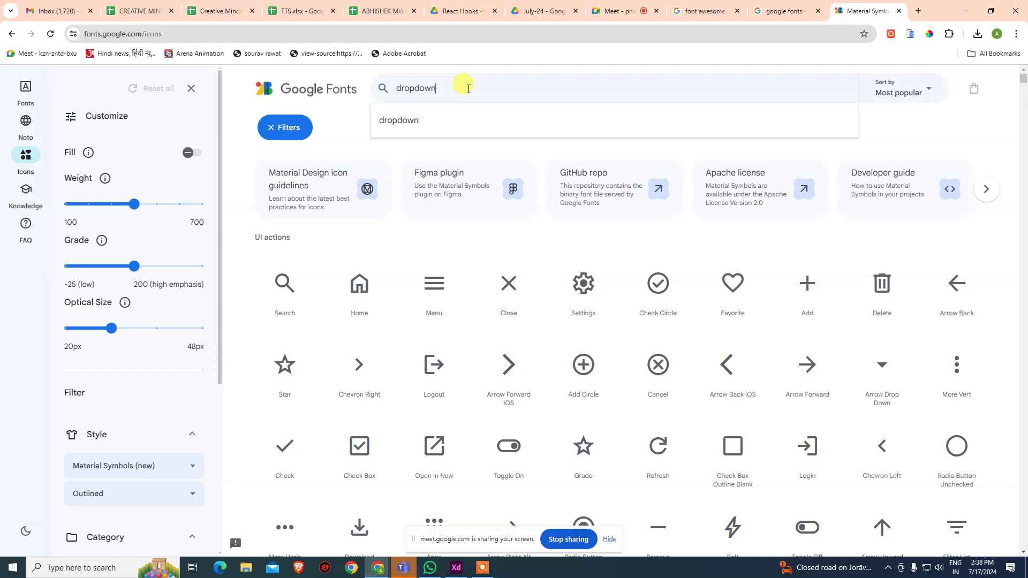
pyautogui.write('o')
# Replace the icon search term with "down".
pyautogui.press('BackSpace')
pyautogui.press('BackSpace')
pyautogui.press('BackSpace')
pyautogui.press('BackSpace')
pyautogui.press('BackSpace')
pyautogui.press('BackSpace')
pyautogui.write('d')
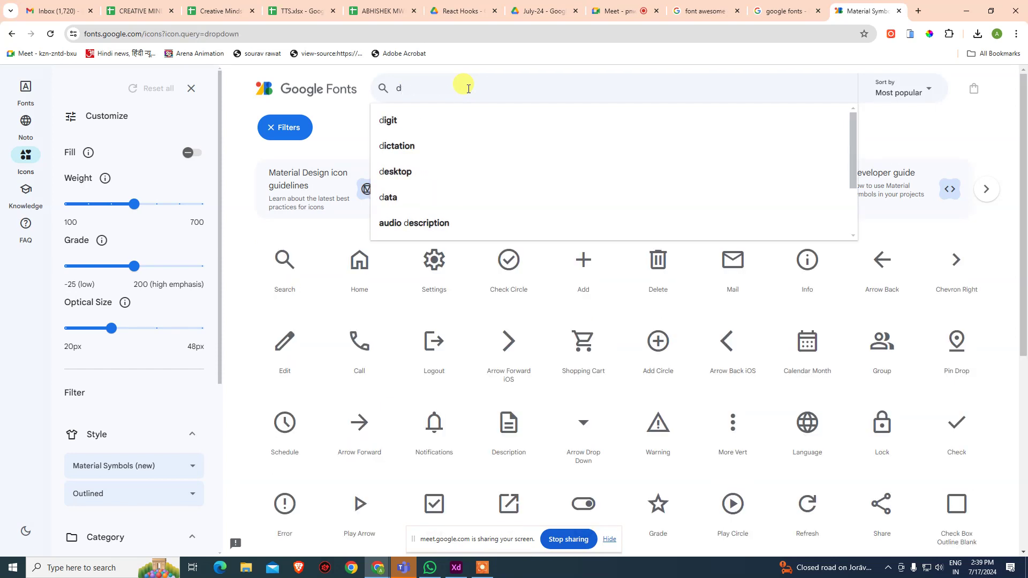
pyautogui.write('own')
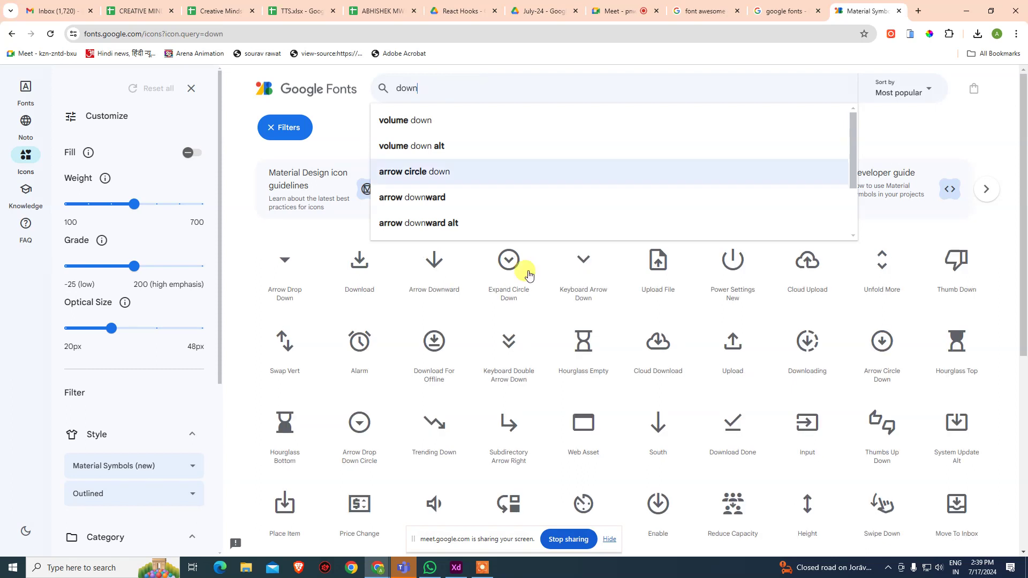
# Check the Keyboard Arrow Down icon, then open the details of the Arrow Drop Down icon.
pyautogui.click(595, 281)
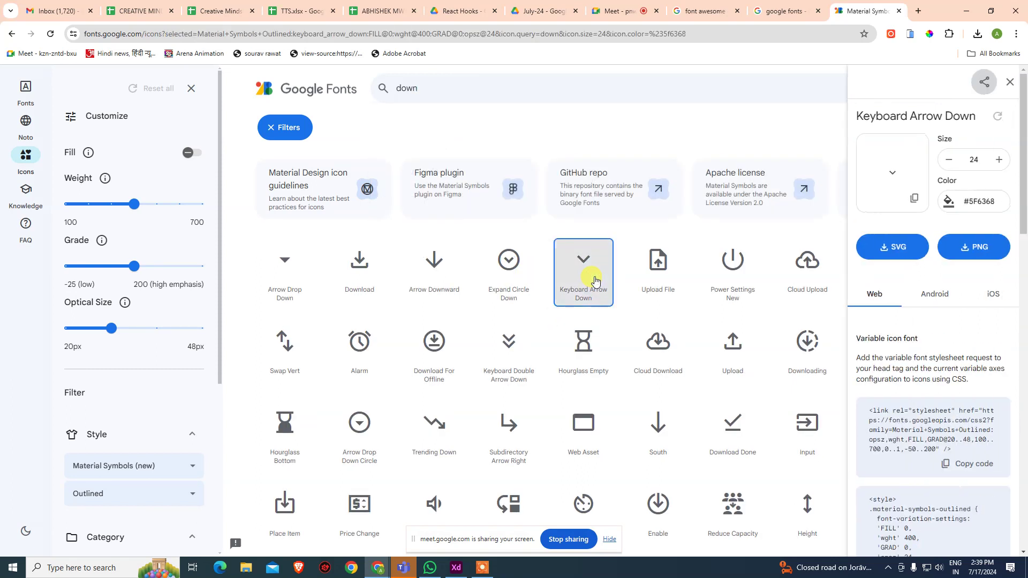
pyautogui.click(286, 272)
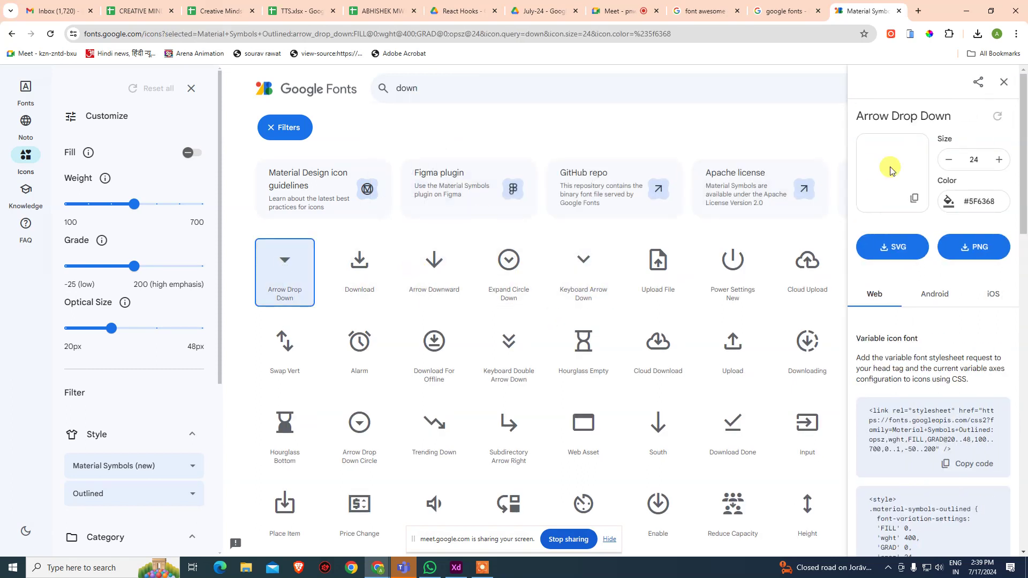
pyautogui.click(961, 252)
pyautogui.click(904, 256)
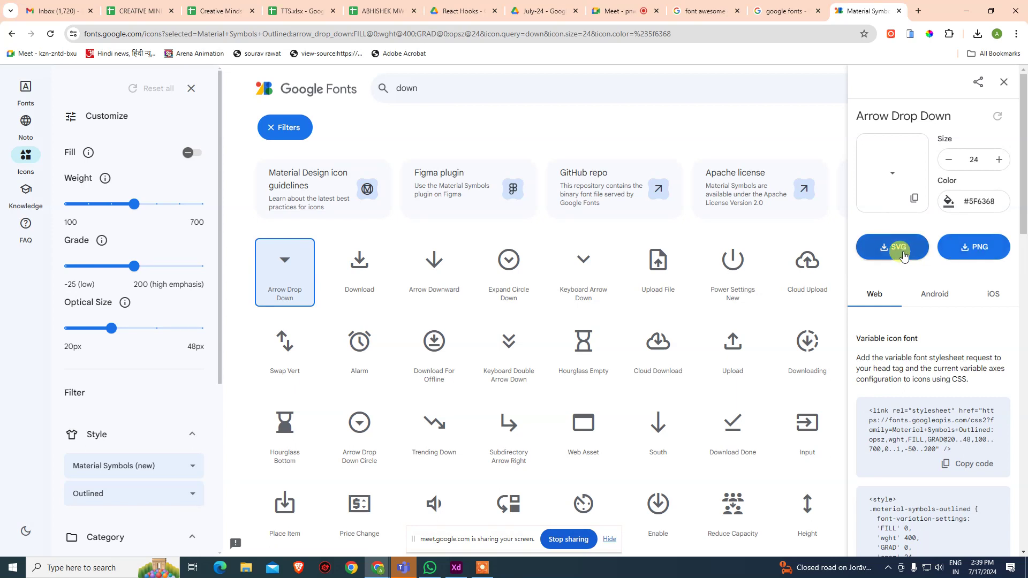
# Download the Arrow Drop Down icon as an SVG file.
pyautogui.scroll(-3, 904, 322)
pyautogui.scroll(2, 904, 374)
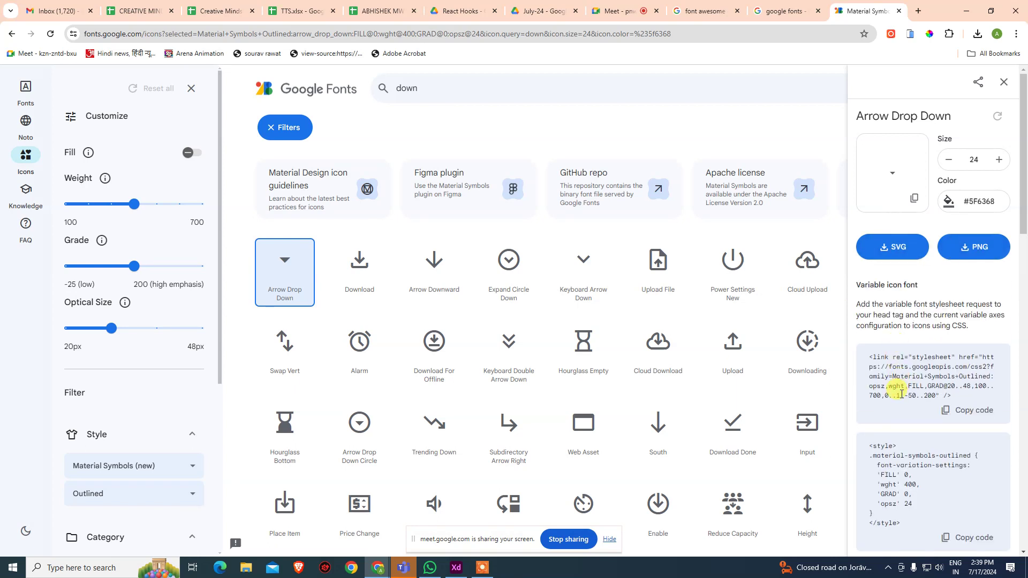
pyautogui.scroll(-5, 922, 397)
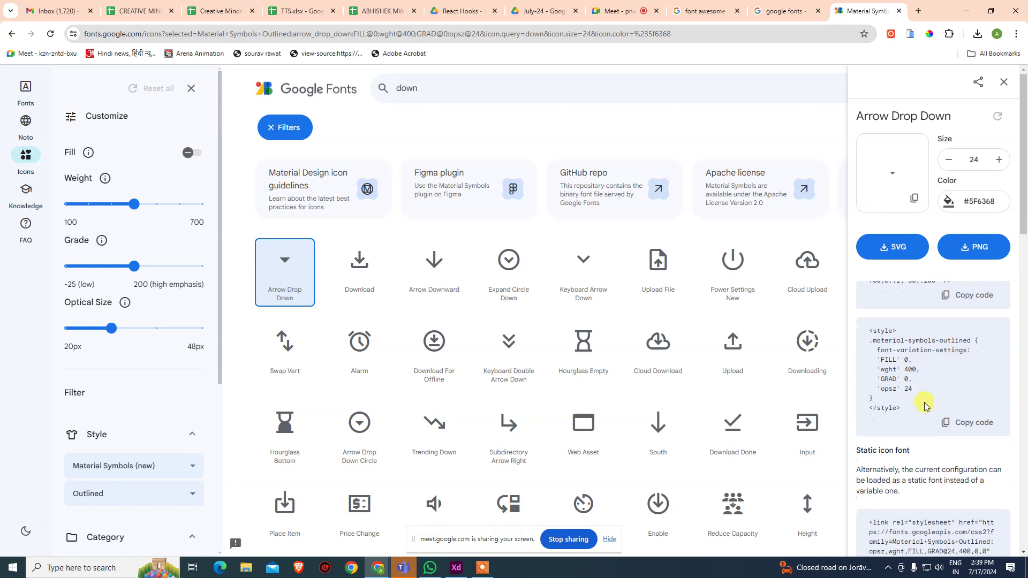
pyautogui.scroll(-8, 927, 402)
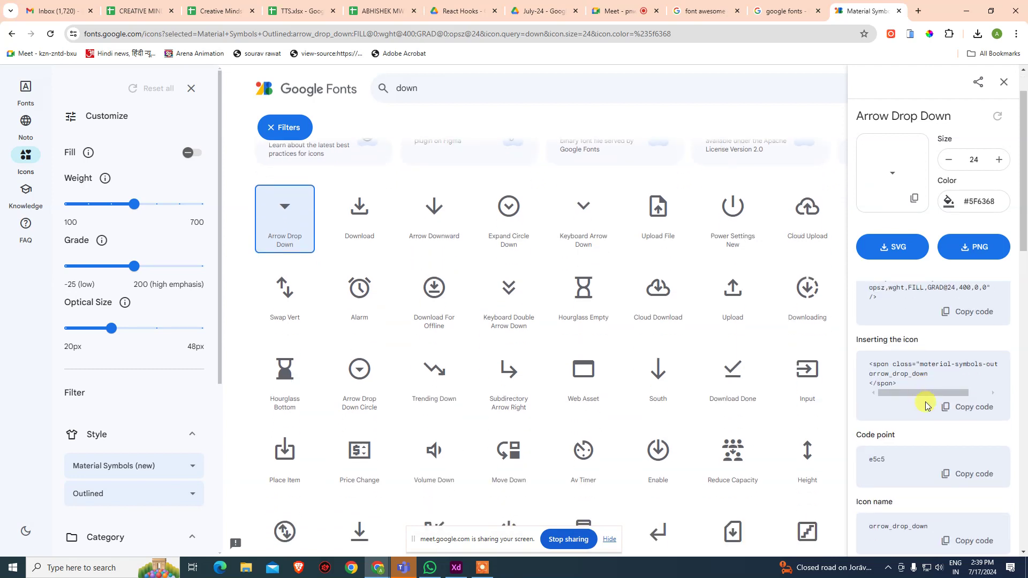
pyautogui.scroll(1, 921, 513)
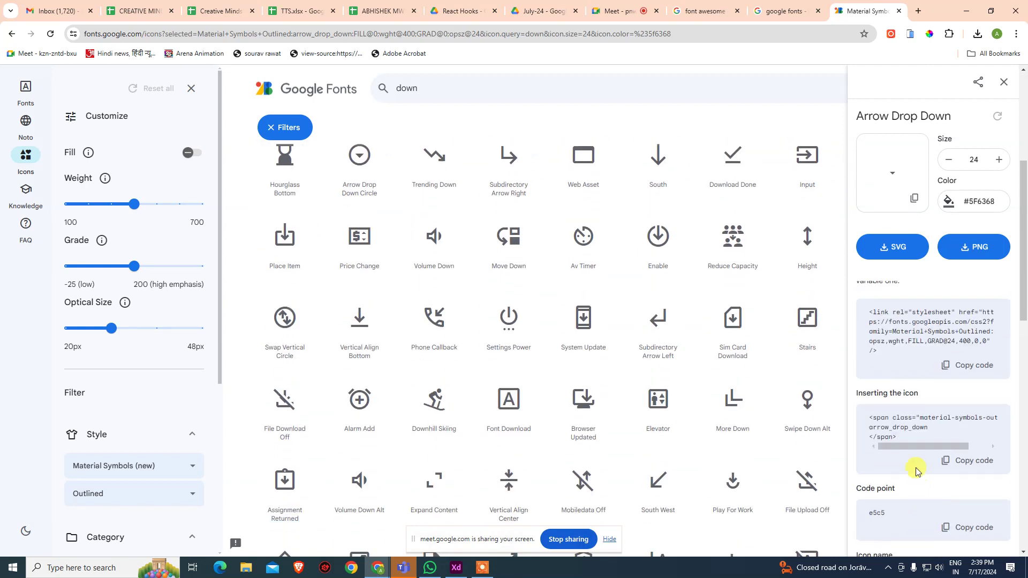
pyautogui.scroll(5, 652, 429)
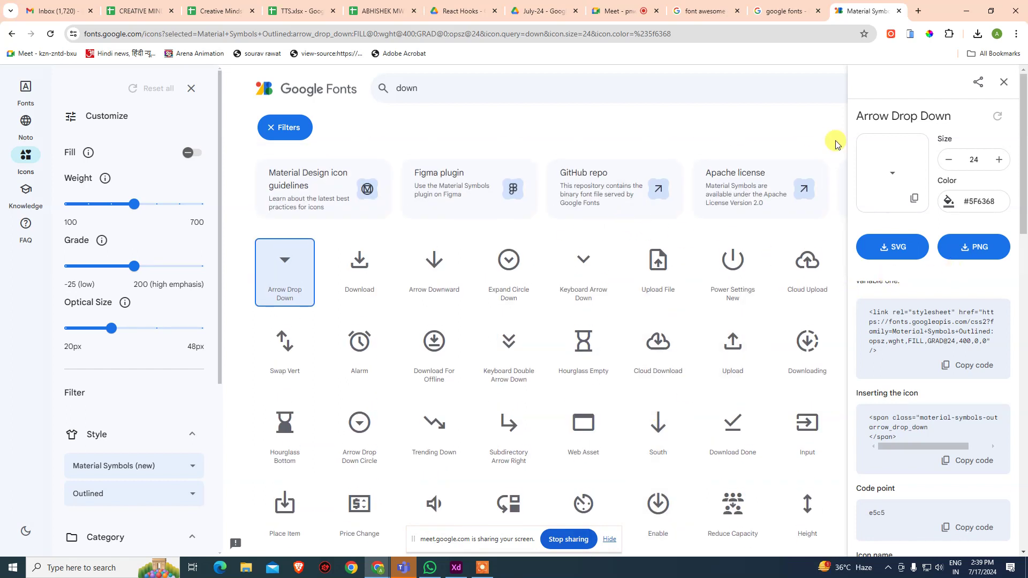
pyautogui.click(892, 247)
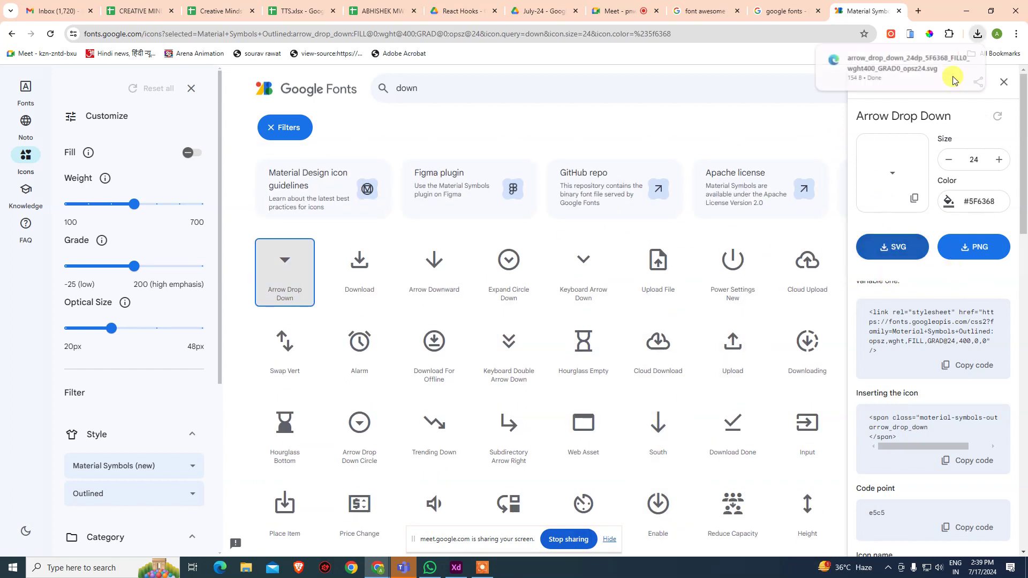
# Copy the downloaded SVG's full source code and paste it into the Zomato Slider document in Adobe XD.
pyautogui.click(928, 65)
pyautogui.click(206, 118)
pyautogui.hotkey('ctrl', 'u')
pyautogui.hotkey('ctrl', 'a')
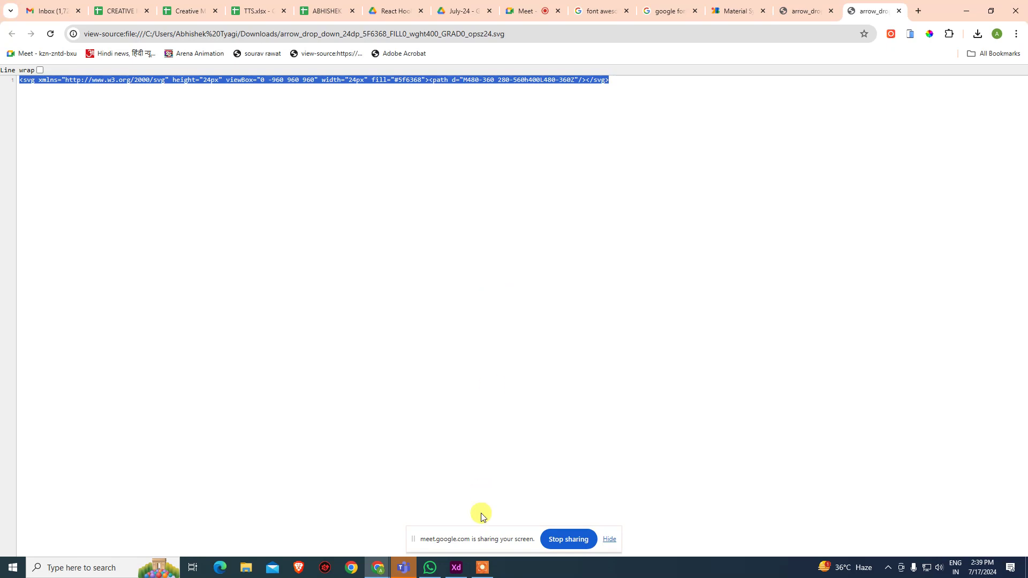
pyautogui.click(456, 567)
pyautogui.hotkey('ctrl', 'v')
# Move the pasted arrow just below the Example 1 bar, at about X 754, Y 480.
pyautogui.click(631, 313)
pyautogui.moveTo(558, 237); pyautogui.dragTo(510, 328)
pyautogui.click(515, 323)
pyautogui.hotkey('ctrl', 'z')
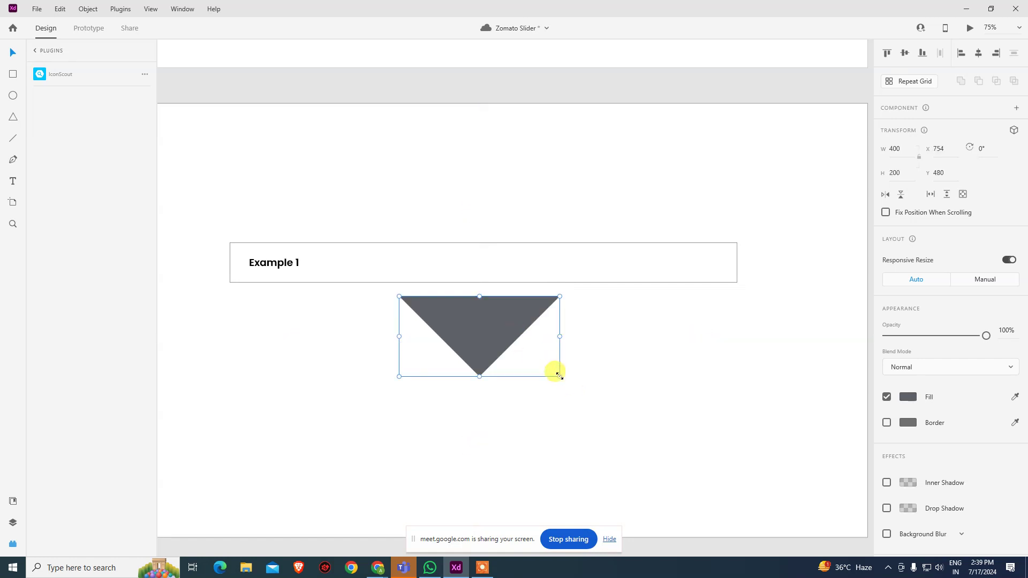
# Resize the arrow icon proportionally to a width of 24.
pyautogui.moveTo(560, 376); pyautogui.dragTo(503, 353)
pyautogui.hotkey('ctrl', 'z')
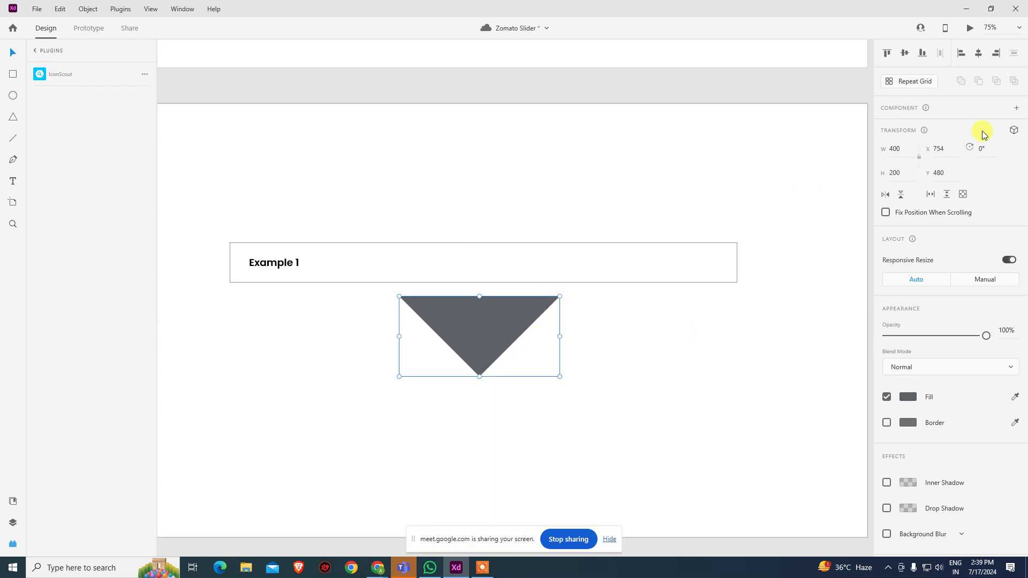
pyautogui.click(905, 152)
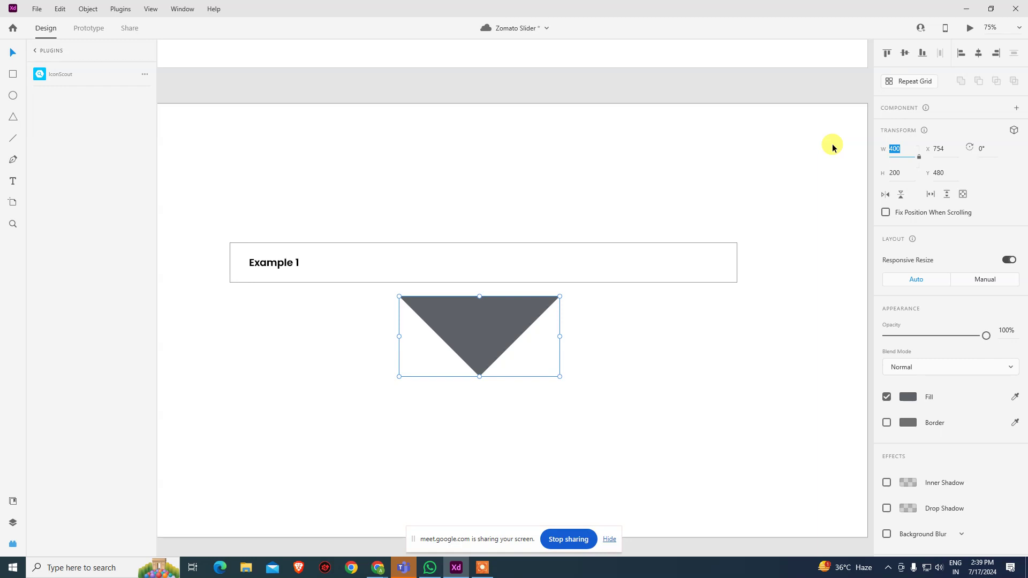
pyautogui.write('24')
pyautogui.press('Return')
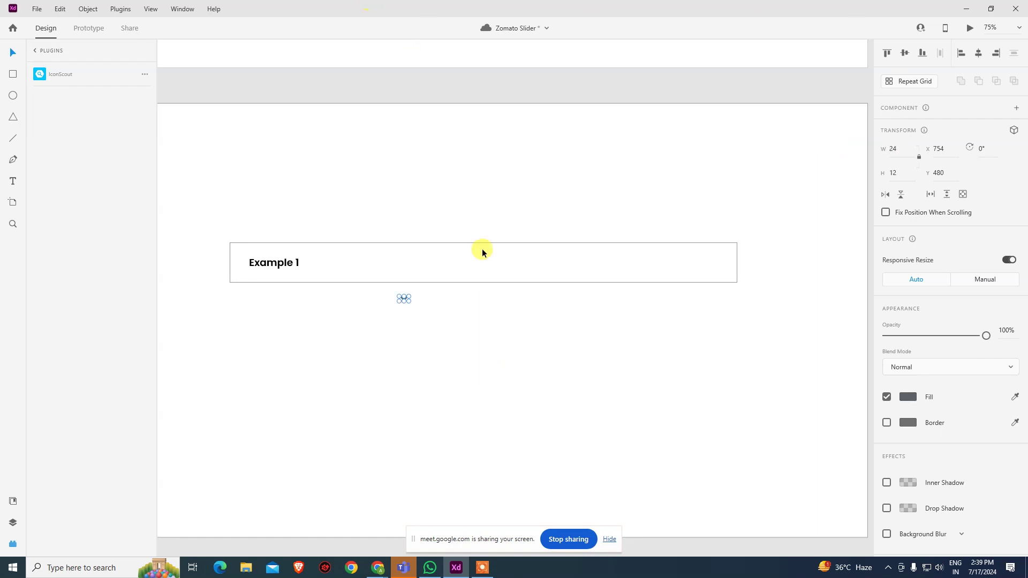
# Align the arrow icon with the Example 1 bar, vertically centred and flush with its right edge.
pyautogui.keyDown('shift'); pyautogui.click(523, 274); pyautogui.keyUp('shift')
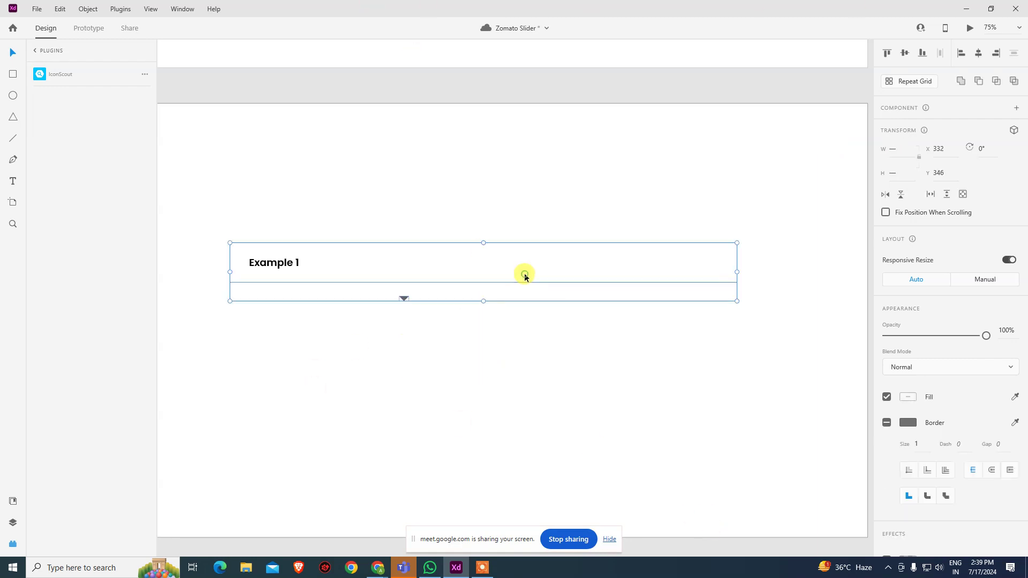
pyautogui.click(890, 53)
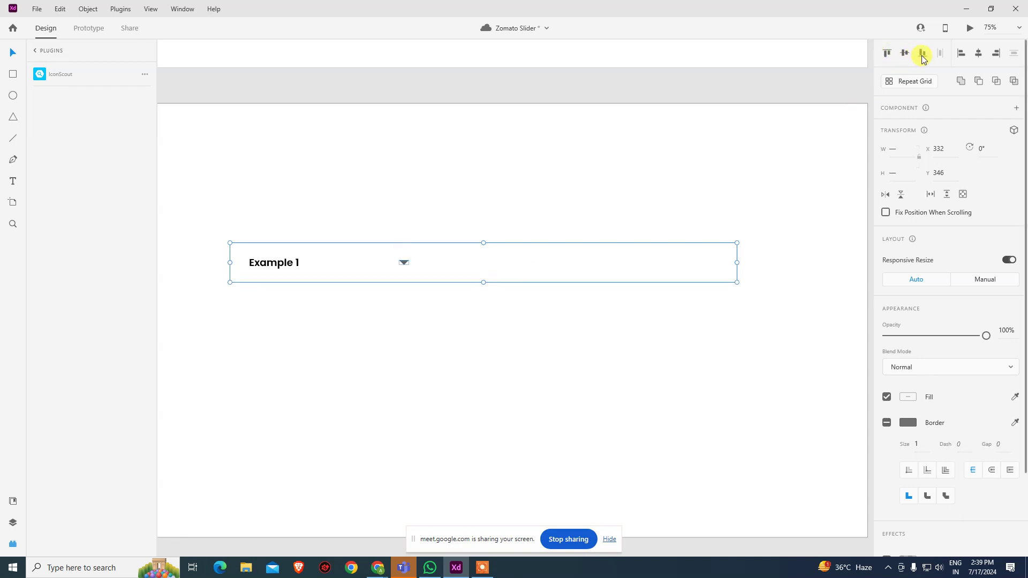
pyautogui.click(996, 53)
pyautogui.click(726, 358)
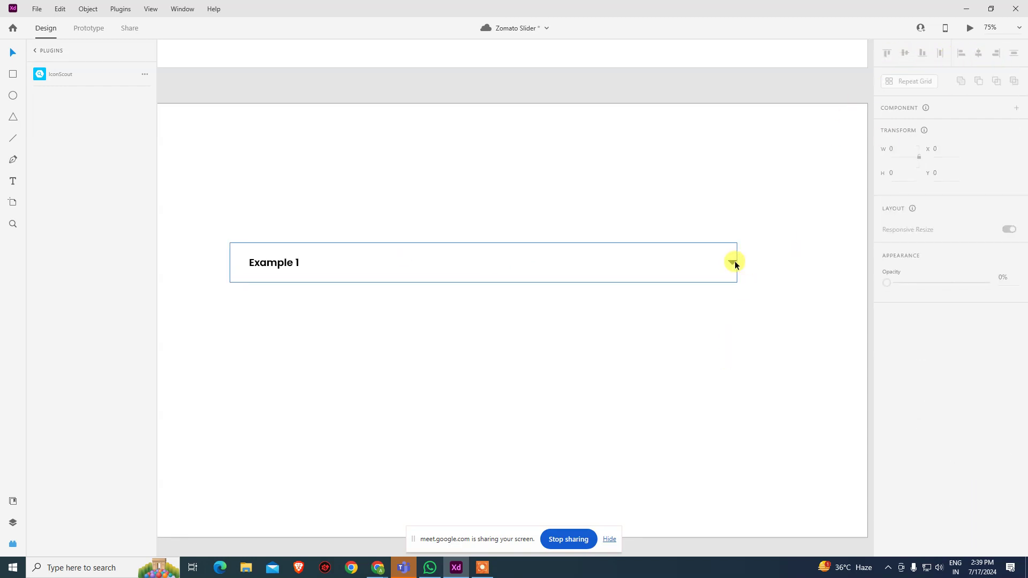
# Shift the arrow icon 50 px inward from the bar's right edge, to X 1522.
pyautogui.click(735, 261)
pyautogui.hotkey('shift', 'Left')
pyautogui.hotkey('shift', 'Left')
pyautogui.hotkey('shift', 'Left')
pyautogui.hotkey('shift', 'Left')
pyautogui.hotkey('shift', 'Left')
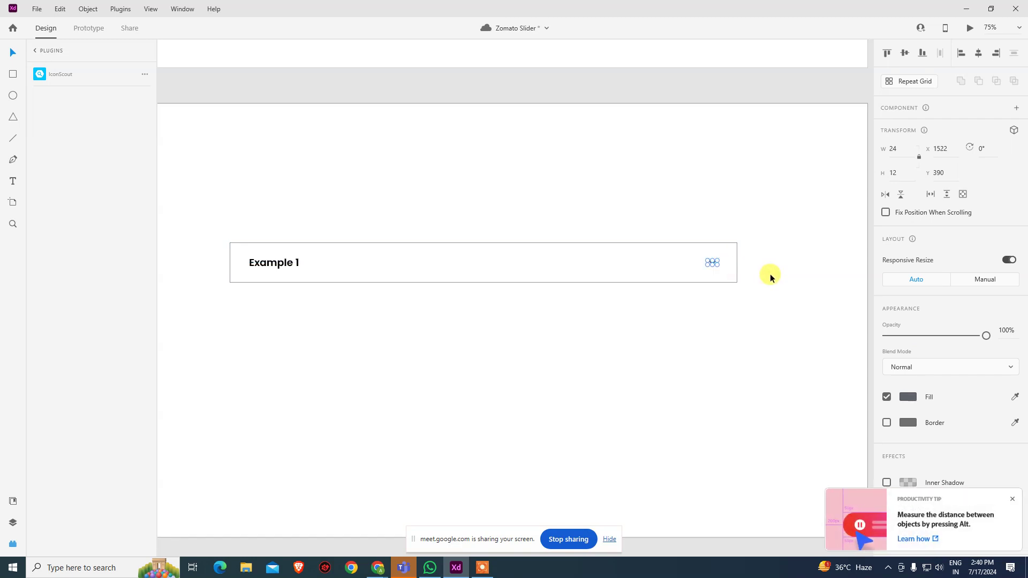
pyautogui.click(759, 288)
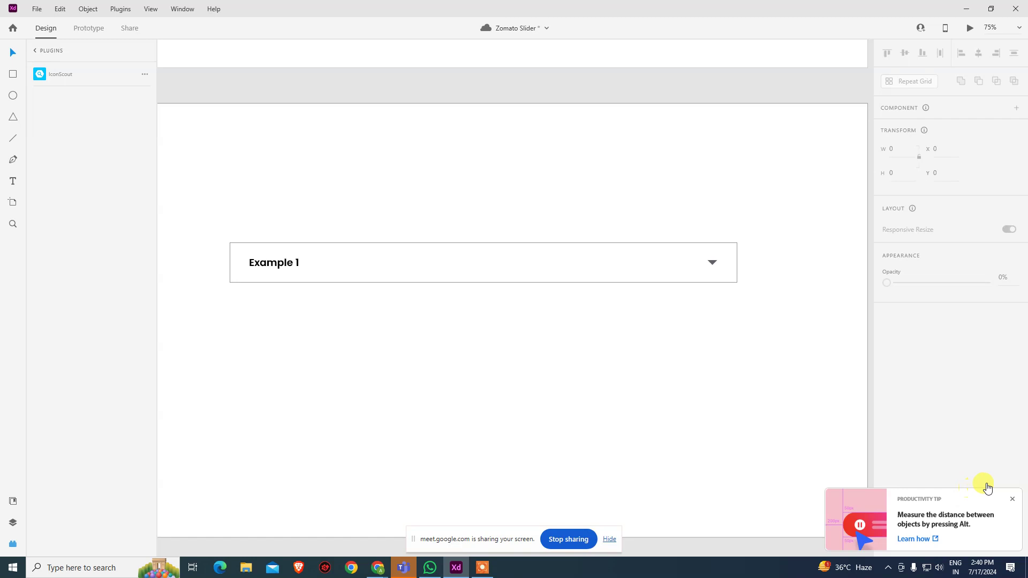
pyautogui.click(587, 393)
pyautogui.moveTo(714, 264); pyautogui.dragTo(723, 261)
pyautogui.click(716, 266)
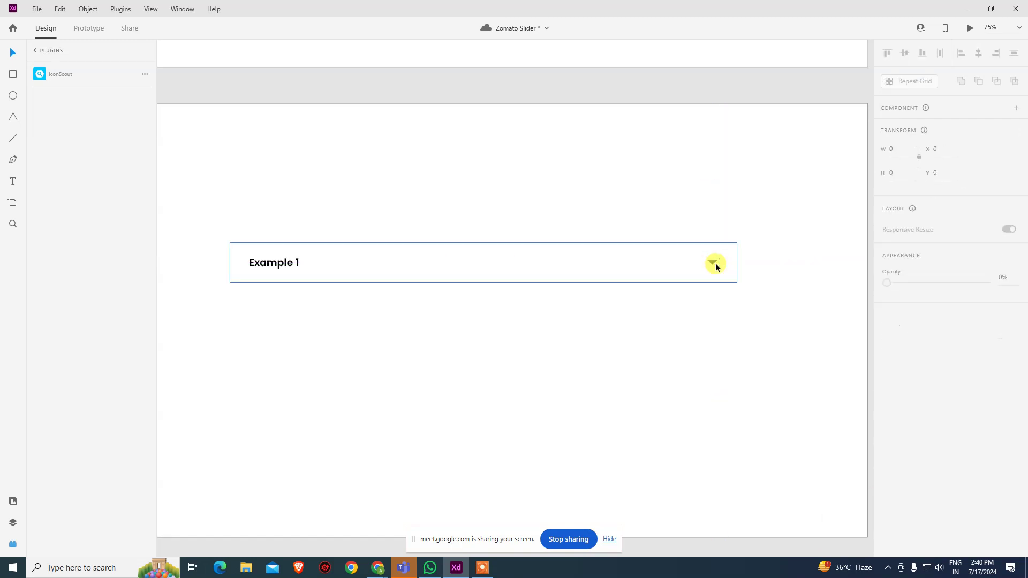
pyautogui.doubleClick(715, 267)
pyautogui.click(831, 280)
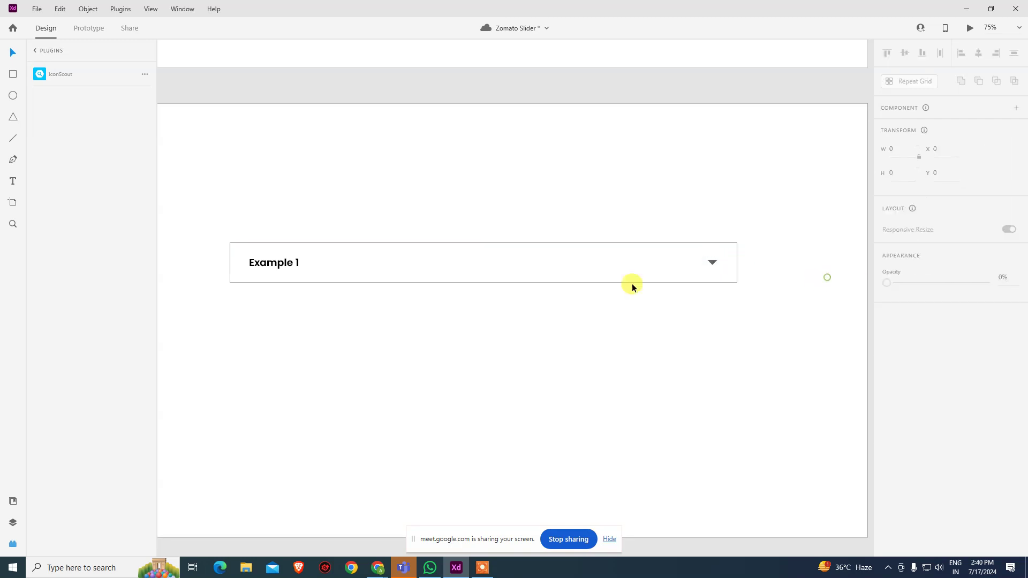
# Group the bar, its Example 1 label and the arrow icon, and centre the group on the artboard.
pyautogui.hscroll(-2, 447, 327)
pyautogui.moveTo(237, 198); pyautogui.dragTo(820, 368)
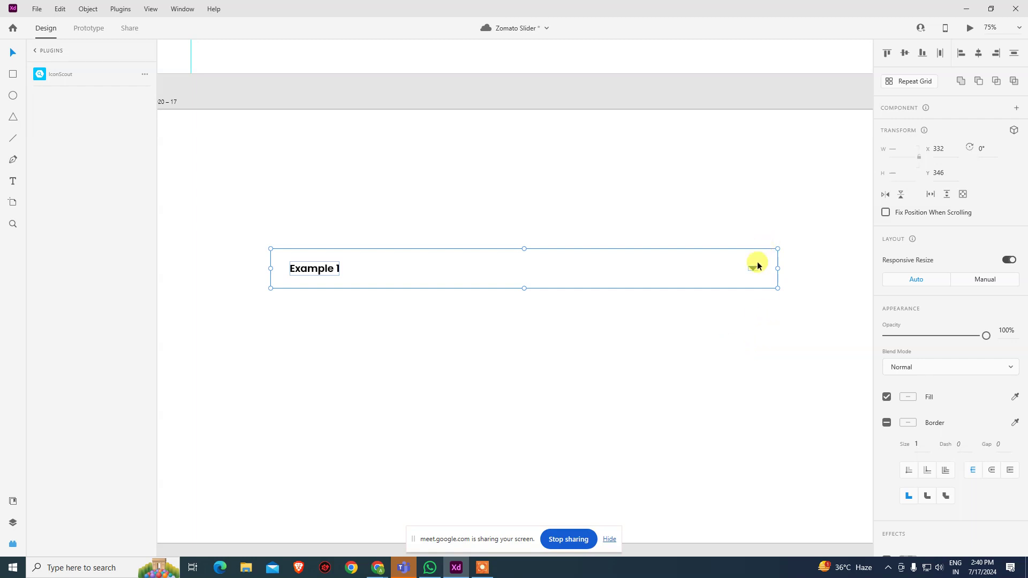
pyautogui.hotkey('ctrl', 'g')
pyautogui.click(905, 54)
# Duplicate the Example 1 row downwards to form a group of four adjoining rows.
pyautogui.click(730, 248)
pyautogui.click(727, 329)
pyautogui.moveTo(725, 326); pyautogui.dragTo(690, 433)
pyautogui.click(589, 230)
pyautogui.scroll(-3, 597, 207)
# Centre the four-row group vertically on the artboard, at Y 340.
pyautogui.moveTo(208, 192); pyautogui.dragTo(824, 458)
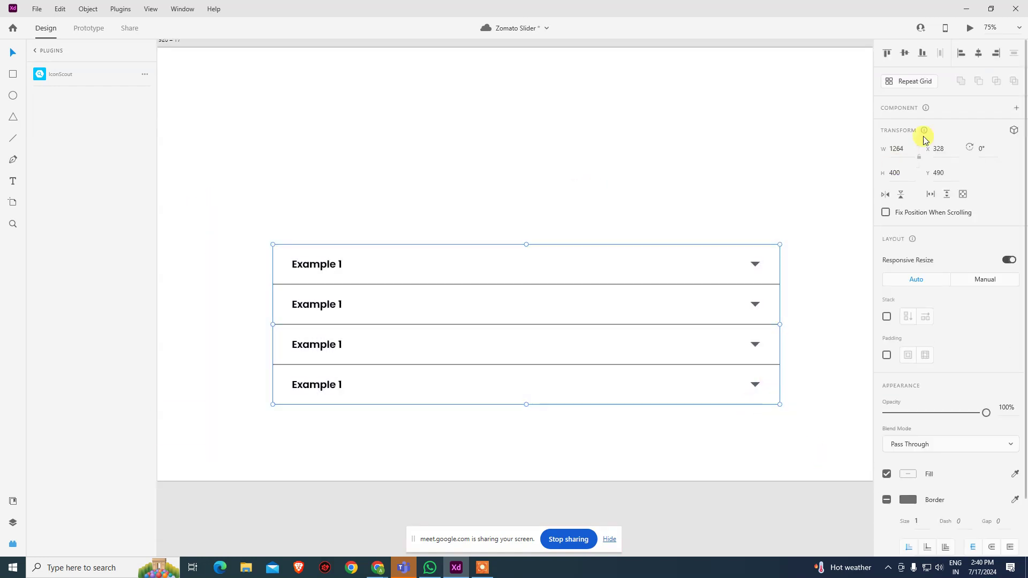
pyautogui.click(905, 53)
pyautogui.click(740, 130)
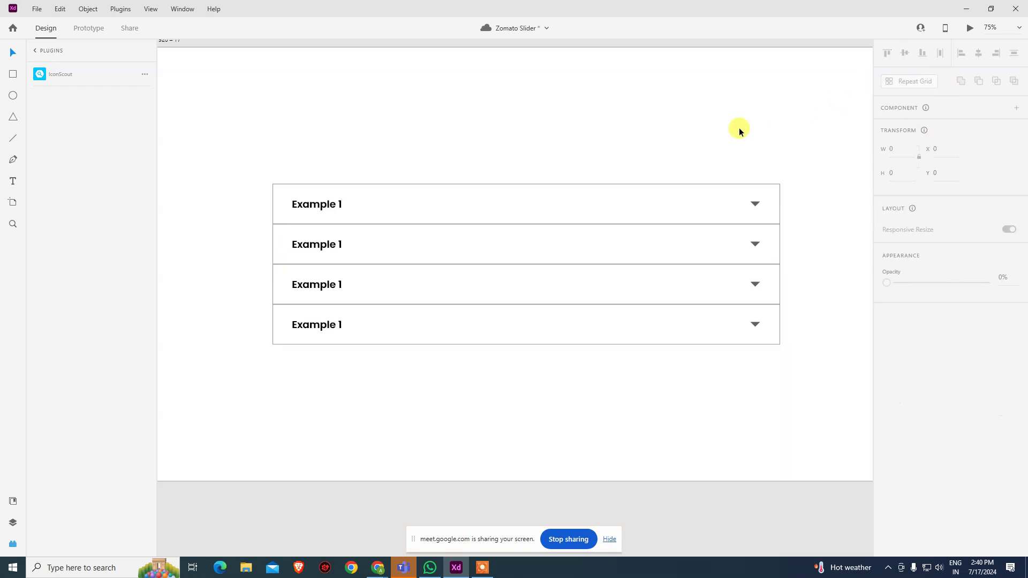
pyautogui.click(654, 322)
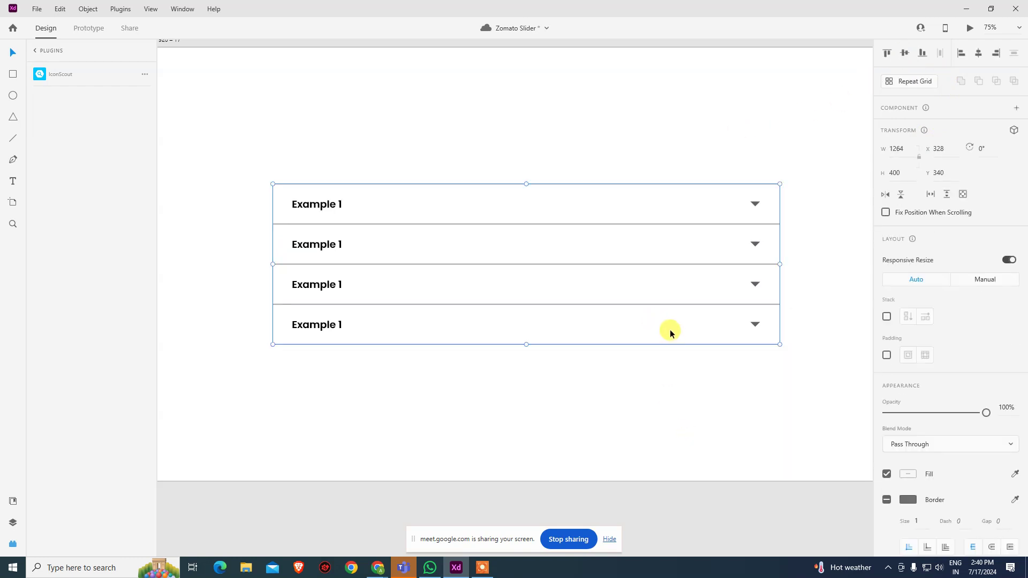
pyautogui.click(647, 410)
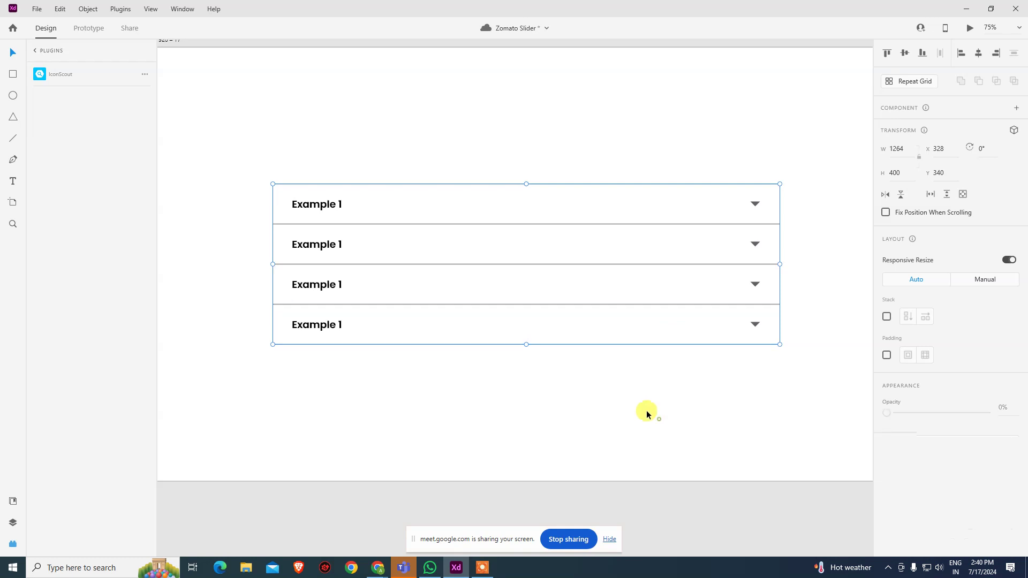
# Ungroup the four-row block into separate rows and select the second row.
pyautogui.click(467, 295)
pyautogui.rightClick(486, 248)
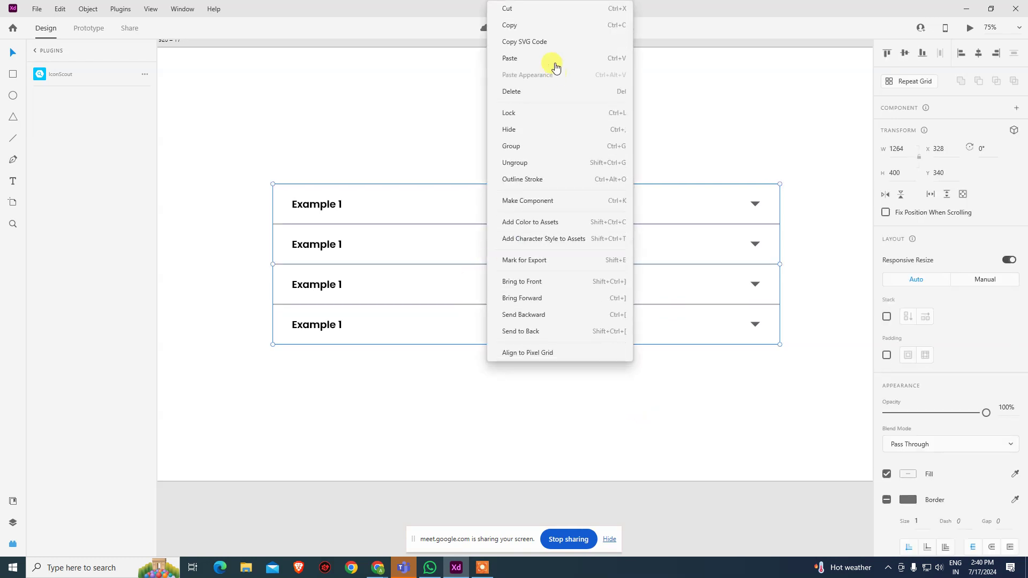
pyautogui.click(557, 169)
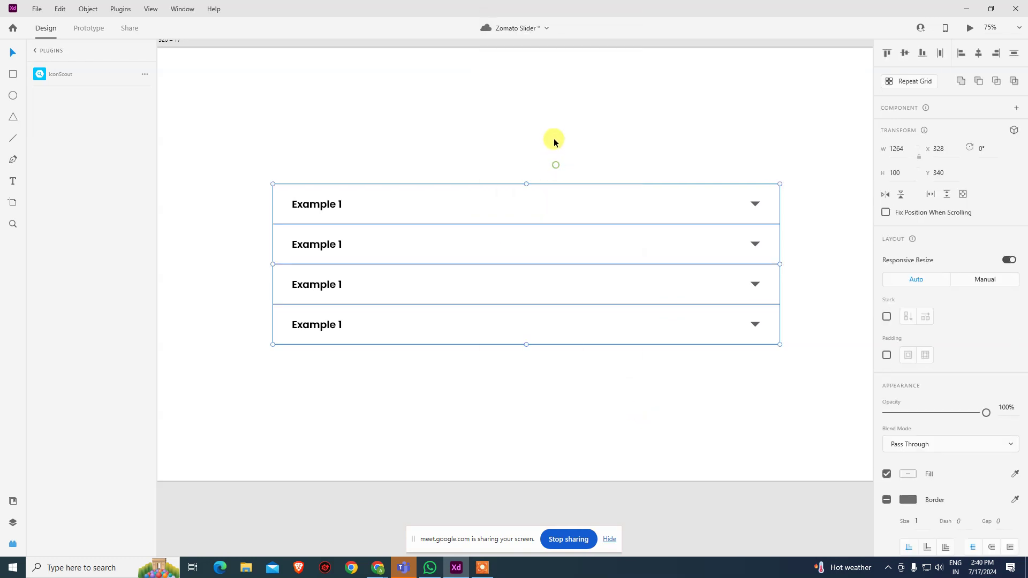
pyautogui.click(506, 219)
pyautogui.click(353, 247)
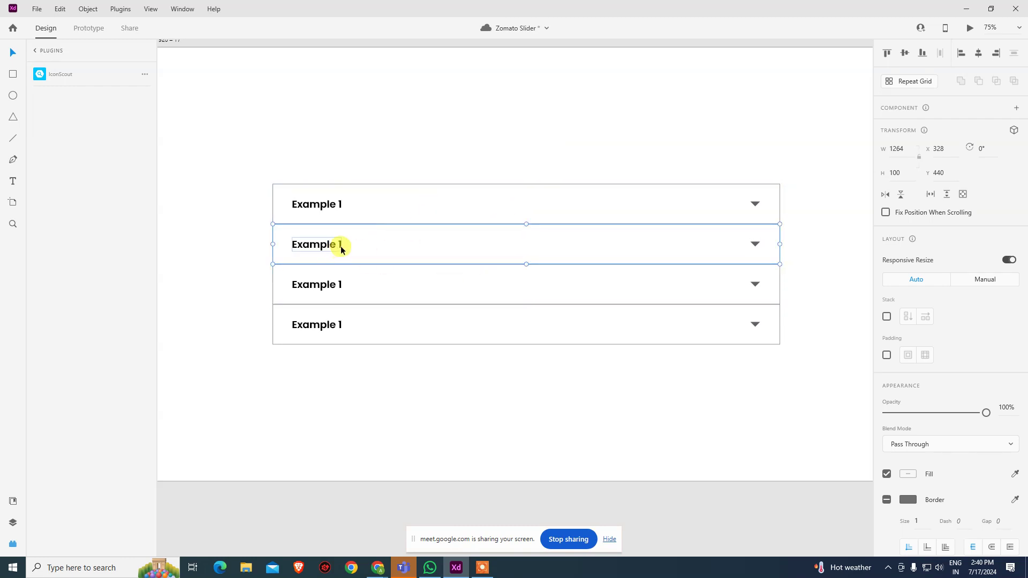
# Change the second row's label to Example 2.
pyautogui.doubleClick(337, 248)
pyautogui.doubleClick(343, 250)
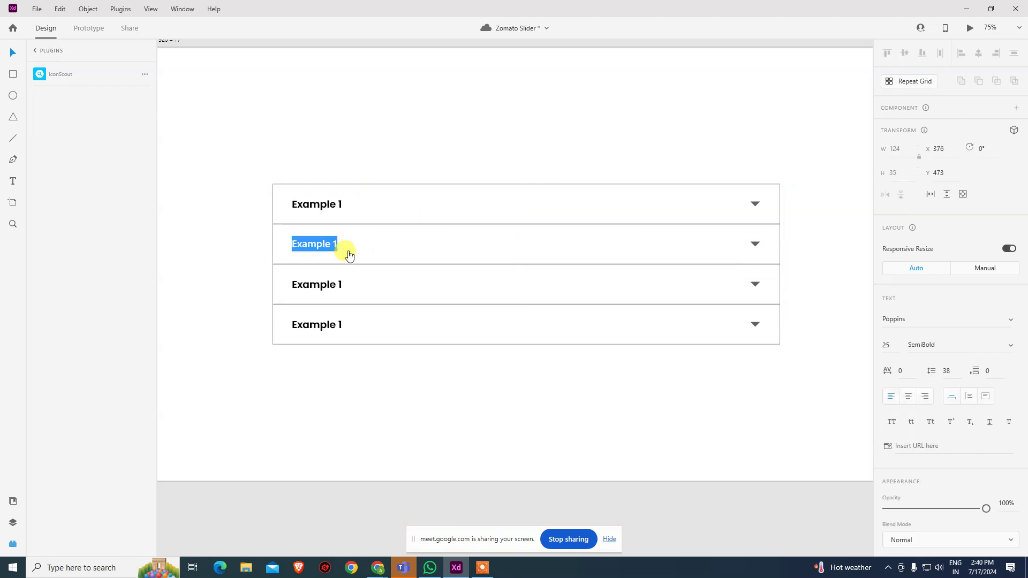
pyautogui.click(349, 252)
pyautogui.write('2')
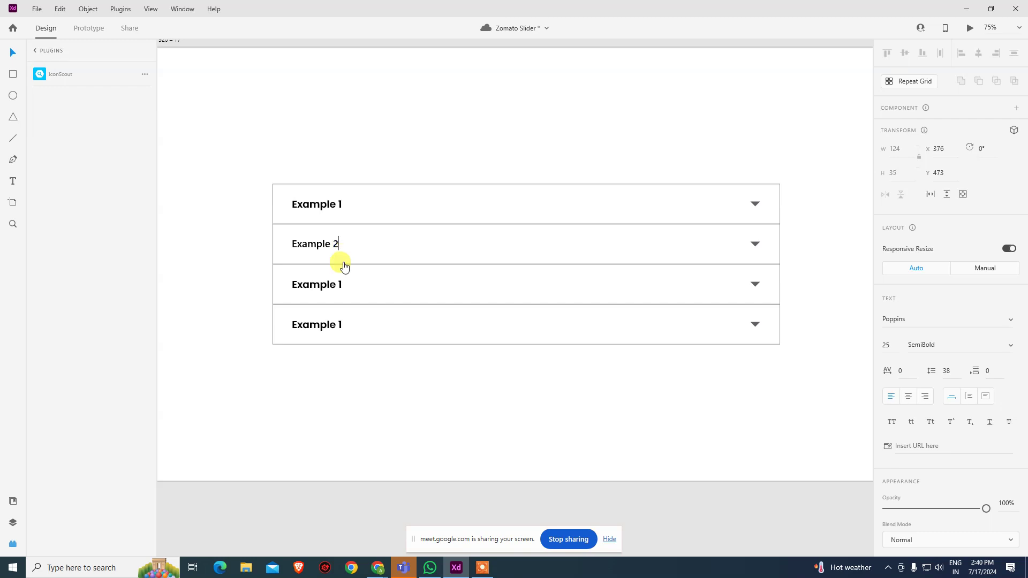
pyautogui.press('Escape')
# Change the third row's label to Example 3.
pyautogui.click(324, 281)
pyautogui.doubleClick(324, 282)
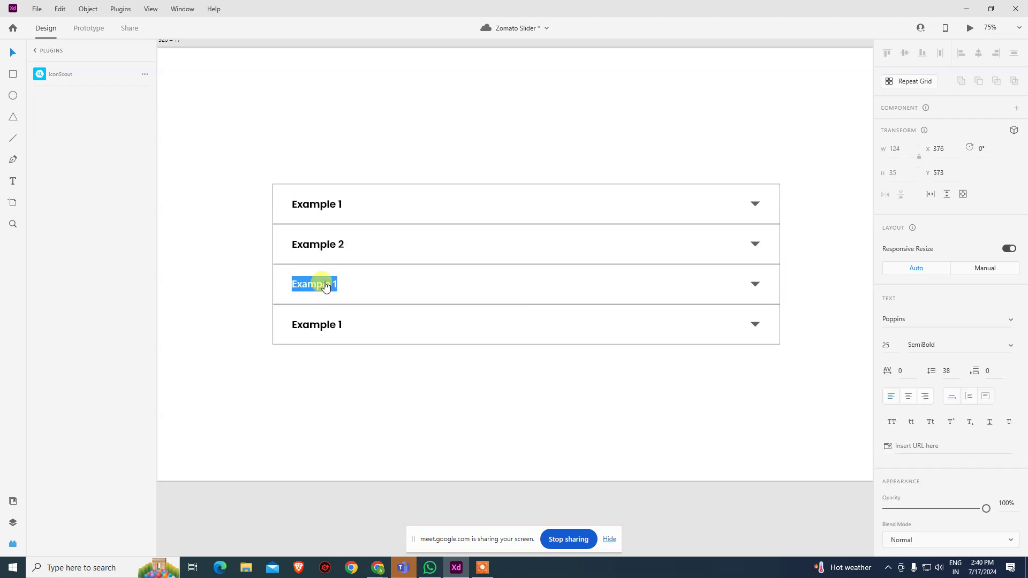
pyautogui.press('Right')
pyautogui.hotkey('shift', 'Left')
pyautogui.press('Escape')
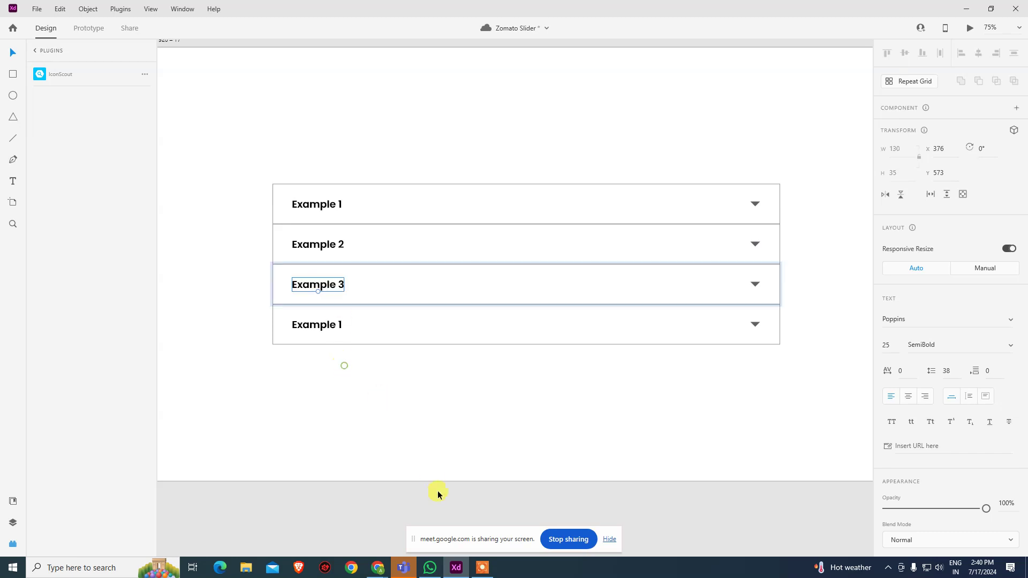
pyautogui.click(489, 571)
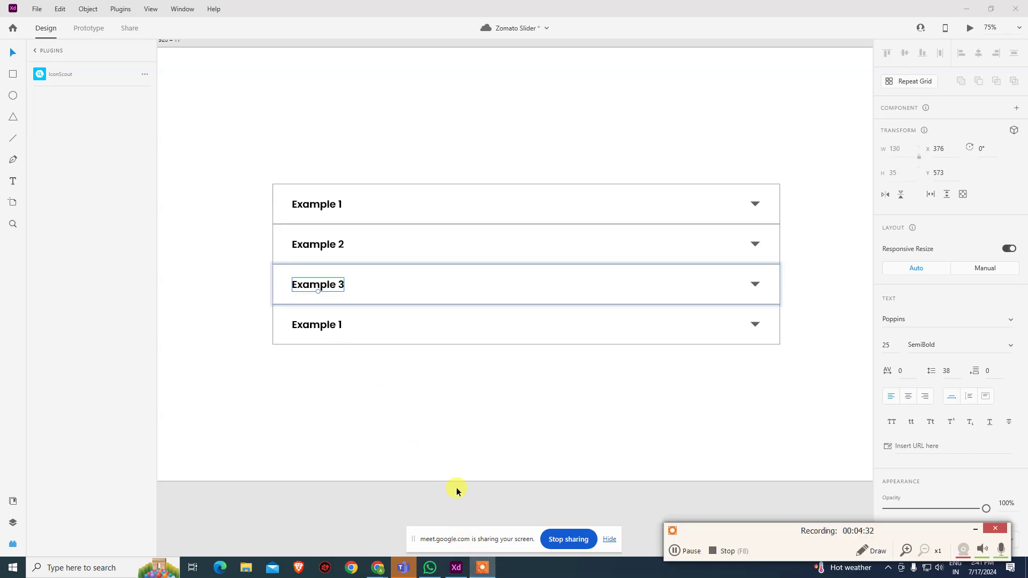
# Change the fourth row's label to Example 4 and deselect everything.
pyautogui.click(327, 329)
pyautogui.doubleClick(328, 329)
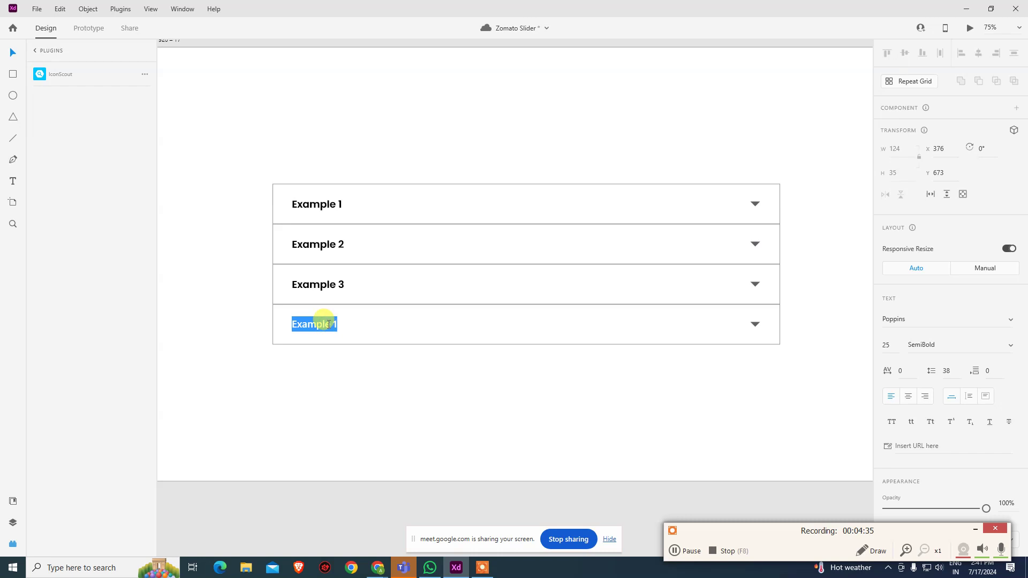
pyautogui.press('End')
pyautogui.hotkey('shift', 'Left')
pyautogui.click(421, 432)
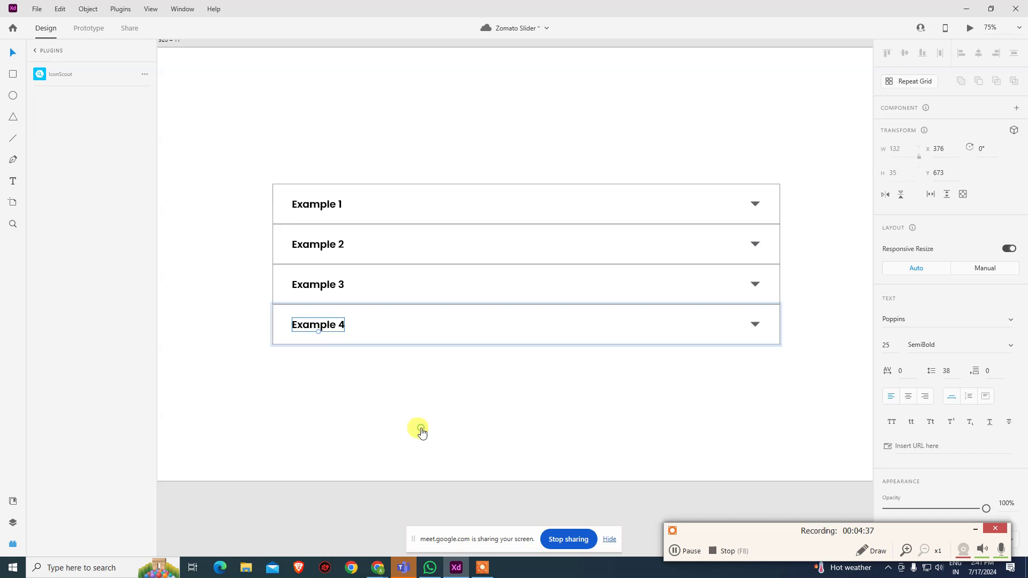
pyautogui.click(489, 401)
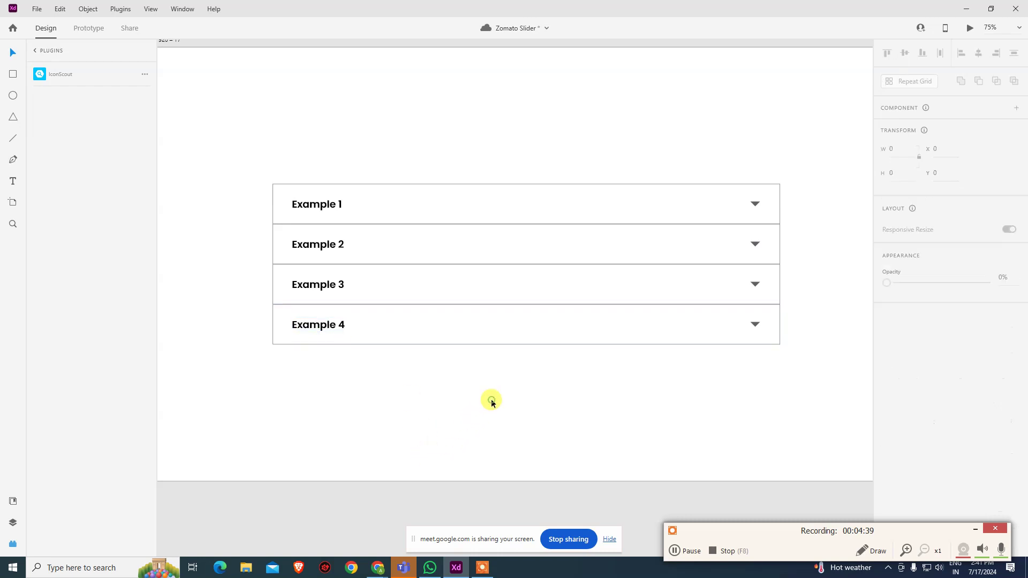
# Duplicate the Web 1920 – 17 artboard with its four rows directly beneath the original.
pyautogui.scroll(1, 496, 406)
pyautogui.hotkey('ctrl', '-')
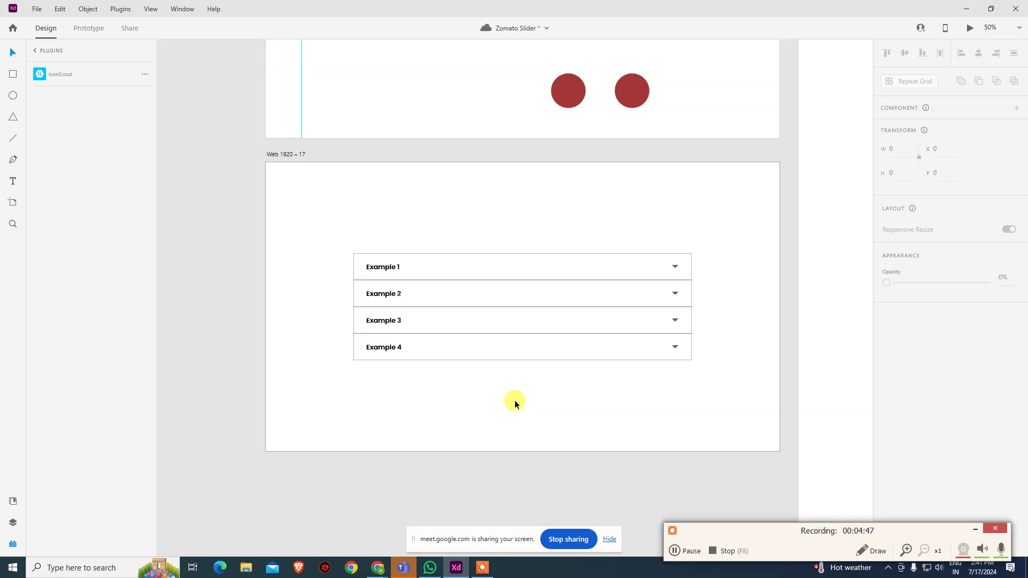
pyautogui.click(292, 155)
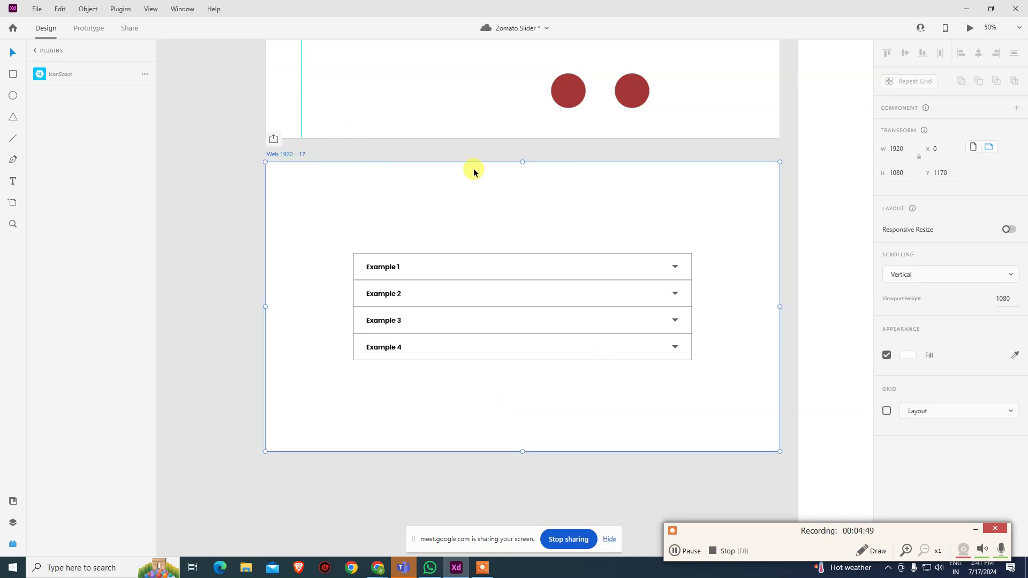
pyautogui.hotkey('ctrl', 'd')
pyautogui.click(693, 271)
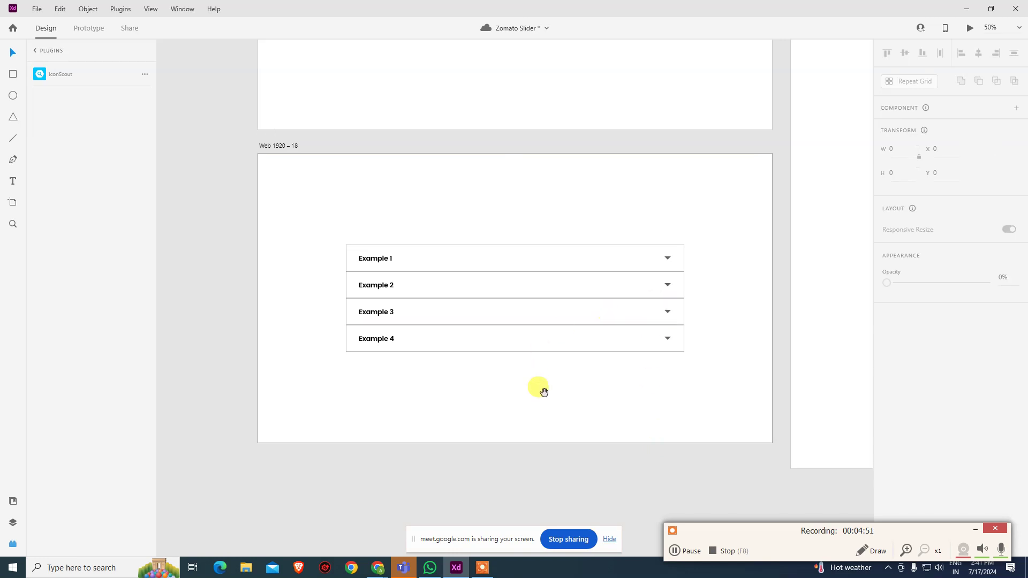
pyautogui.moveTo(544, 392); pyautogui.dragTo(562, 328)
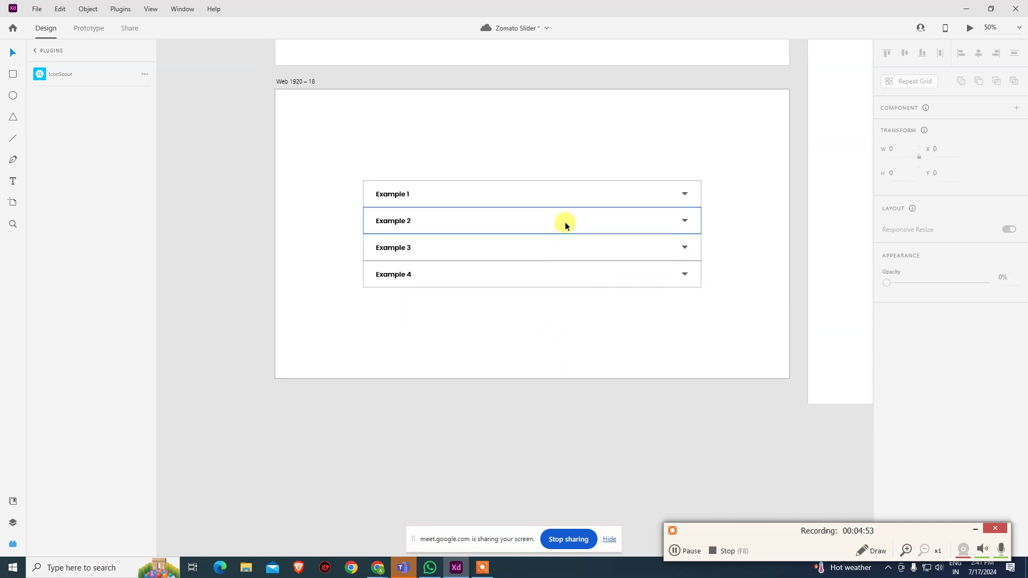
# Select all four rows on the Web 1920 – 17 artboard and move them up to Y 140.
pyautogui.scroll(5, 361, 154)
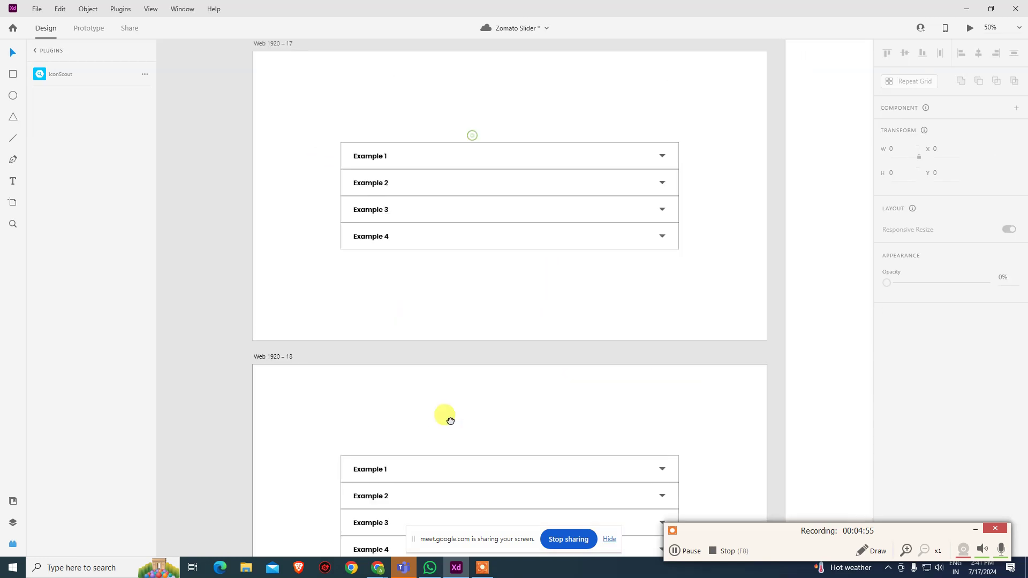
pyautogui.moveTo(320, 146); pyautogui.dragTo(372, 182)
pyautogui.moveTo(750, 342); pyautogui.dragTo(750, 342)
pyautogui.moveTo(601, 188); pyautogui.dragTo(605, 136)
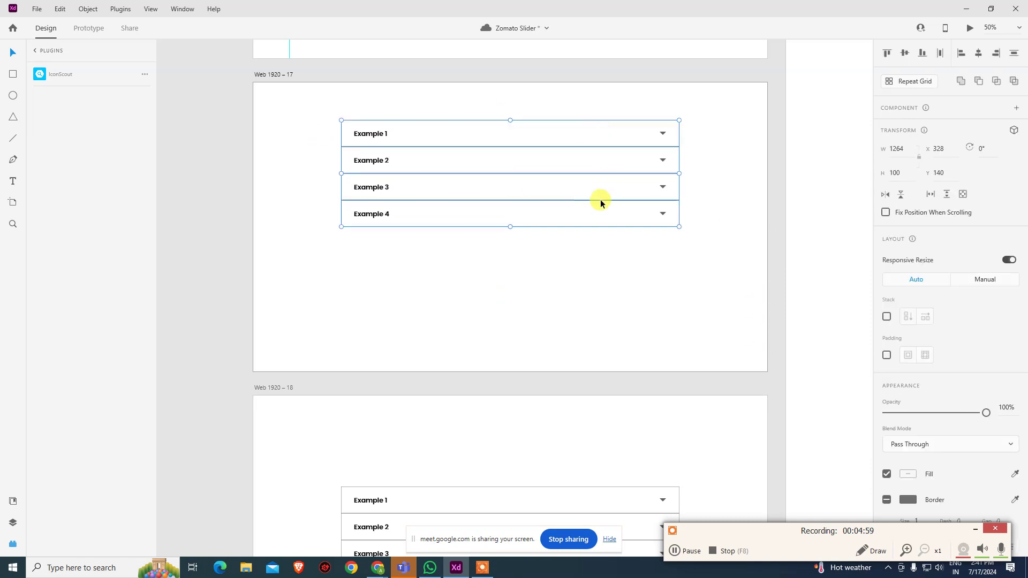
# Move all four rows on the Web 1920 – 18 artboard up to the same height as on Web 1920 – 17.
pyautogui.moveTo(545, 317); pyautogui.dragTo(557, 81)
pyautogui.moveTo(337, 225); pyautogui.dragTo(769, 450)
pyautogui.press('0')
pyautogui.press('0')
pyautogui.hotkey('ctrl', 'z')
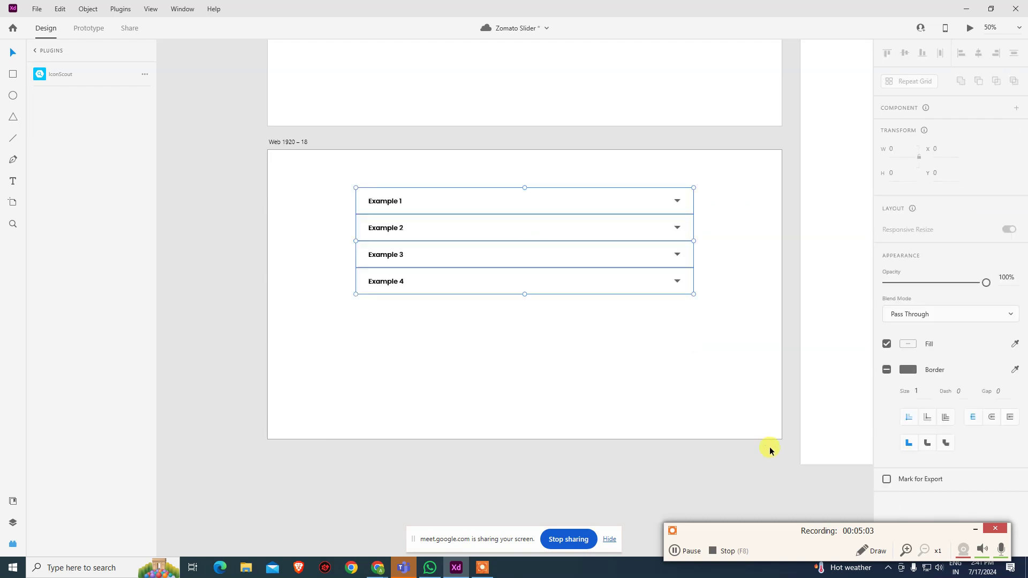
pyautogui.scroll(3, 595, 378)
pyautogui.click(523, 431)
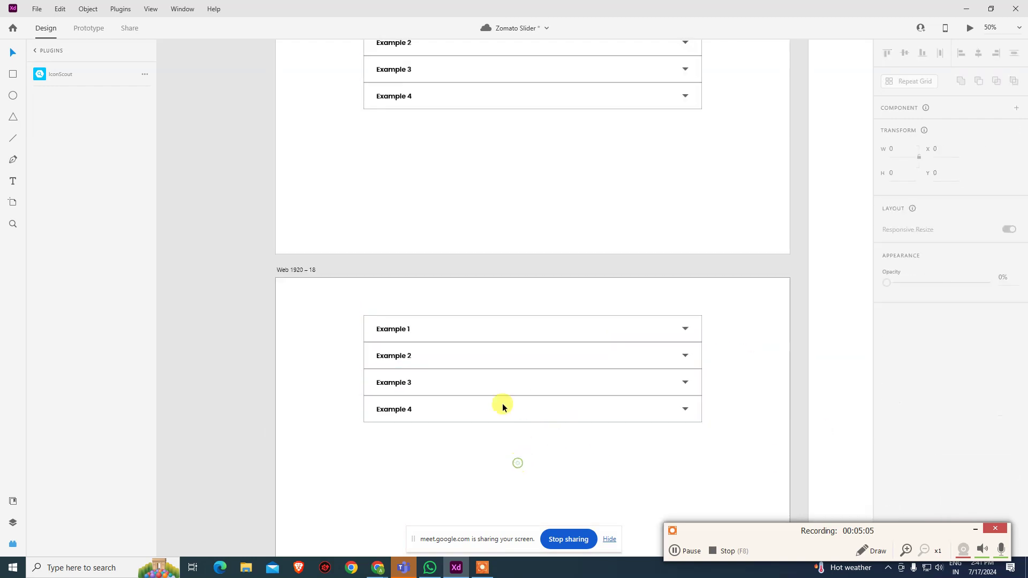
# Move the Example 2, 3 and 4 rows on Web 1920 – 18 down together, leaving a gap of about 274 under Example 1.
pyautogui.click(477, 386)
pyautogui.keyDown('shift'); pyautogui.click(478, 409); pyautogui.keyUp('shift')
pyautogui.keyDown('shift'); pyautogui.click(496, 362); pyautogui.keyUp('shift')
pyautogui.moveTo(496, 362); pyautogui.dragTo(500, 435)
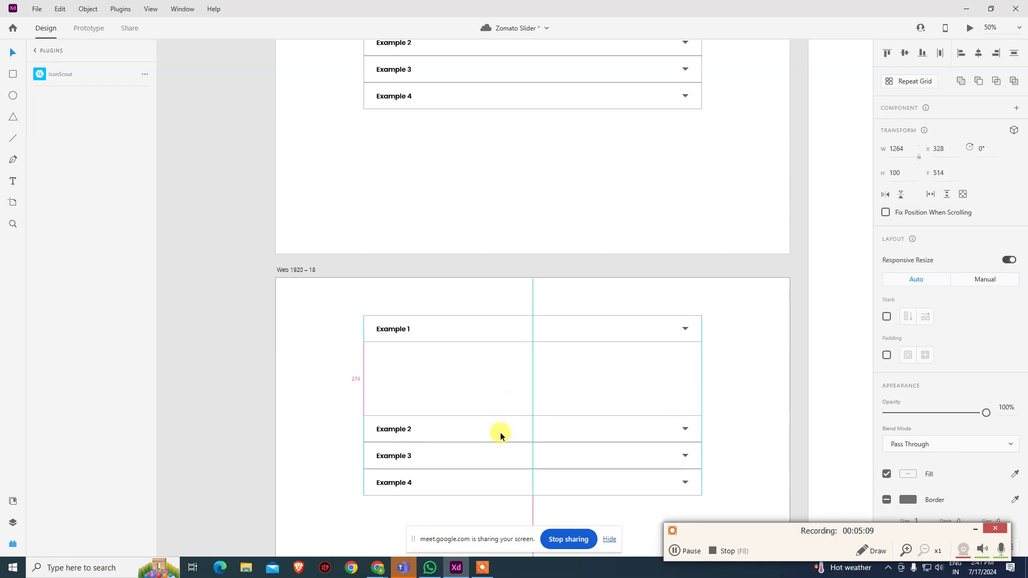
# Duplicate the Example 2 row into the gap under Example 1 and stretch it to a height of 274 to fill the space.
pyautogui.click(526, 372)
pyautogui.click(489, 427)
pyautogui.moveTo(496, 426); pyautogui.dragTo(533, 416)
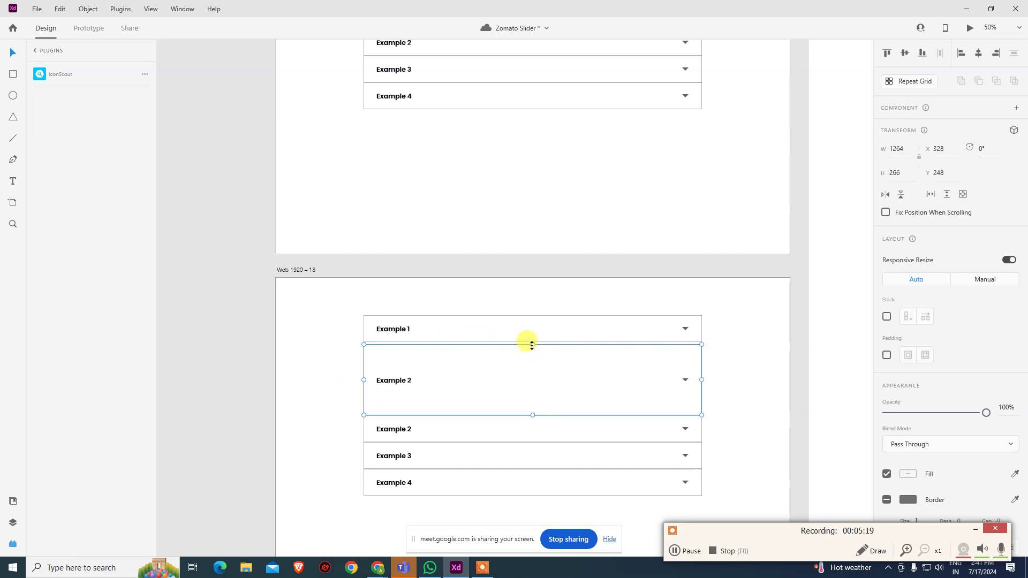
pyautogui.moveTo(532, 344); pyautogui.dragTo(530, 338)
pyautogui.click(319, 393)
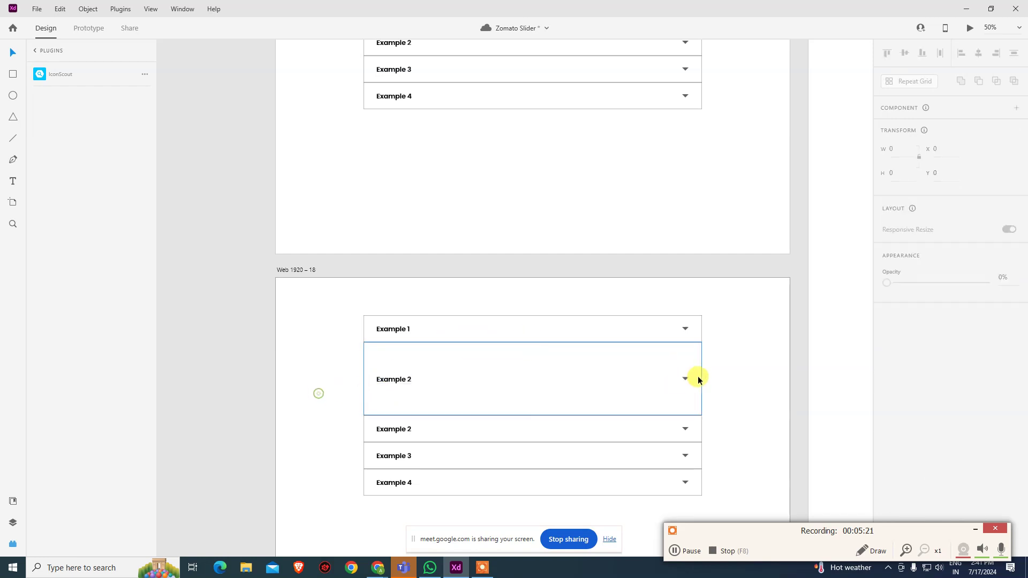
# Delete the arrow icon from the stretched panel and move its label up to Y 251.
pyautogui.scroll(-2, 680, 359)
pyautogui.click(514, 320)
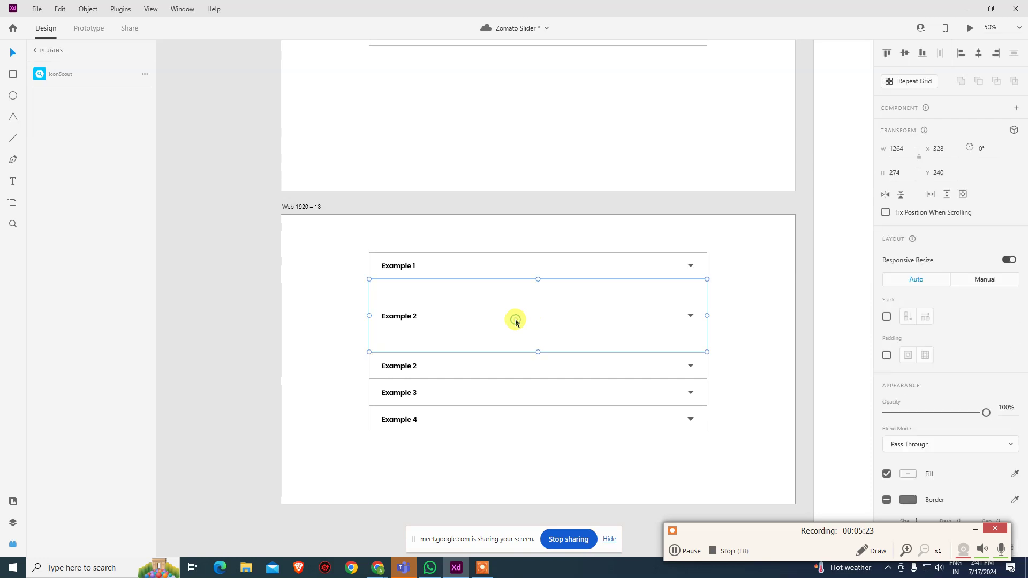
pyautogui.doubleClick(564, 317)
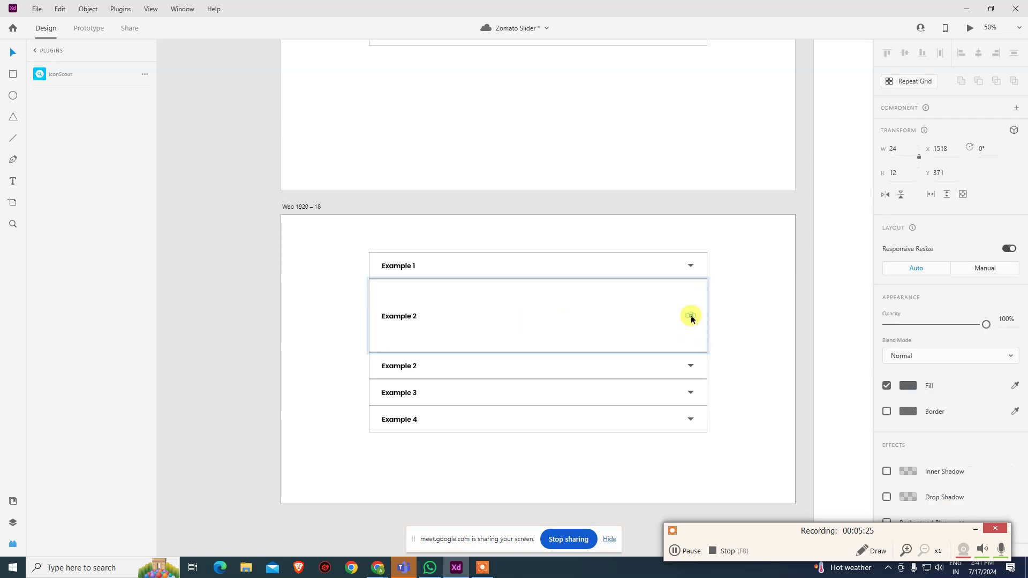
pyautogui.press('Escape')
pyautogui.click(405, 316)
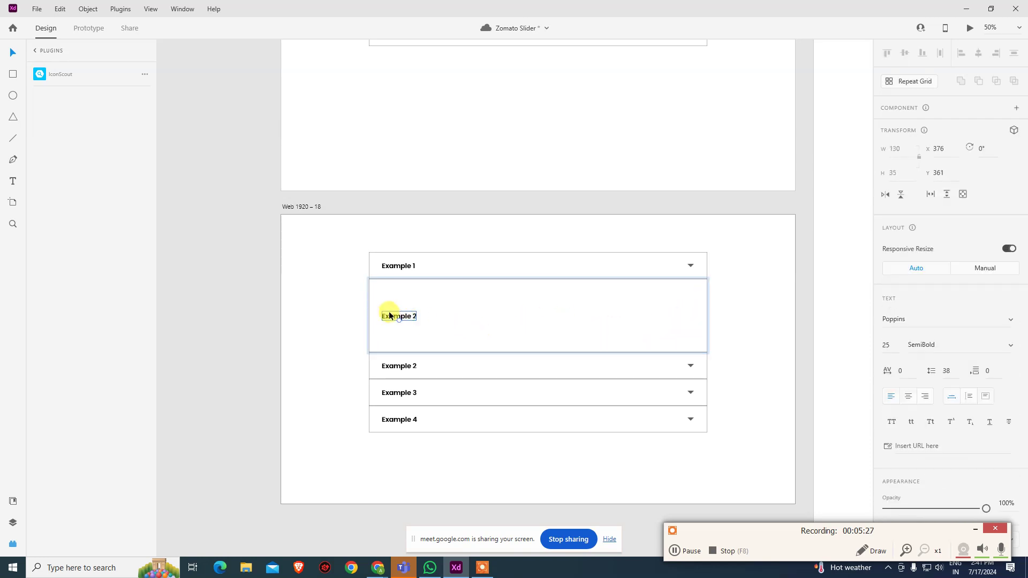
pyautogui.moveTo(390, 319); pyautogui.dragTo(392, 289)
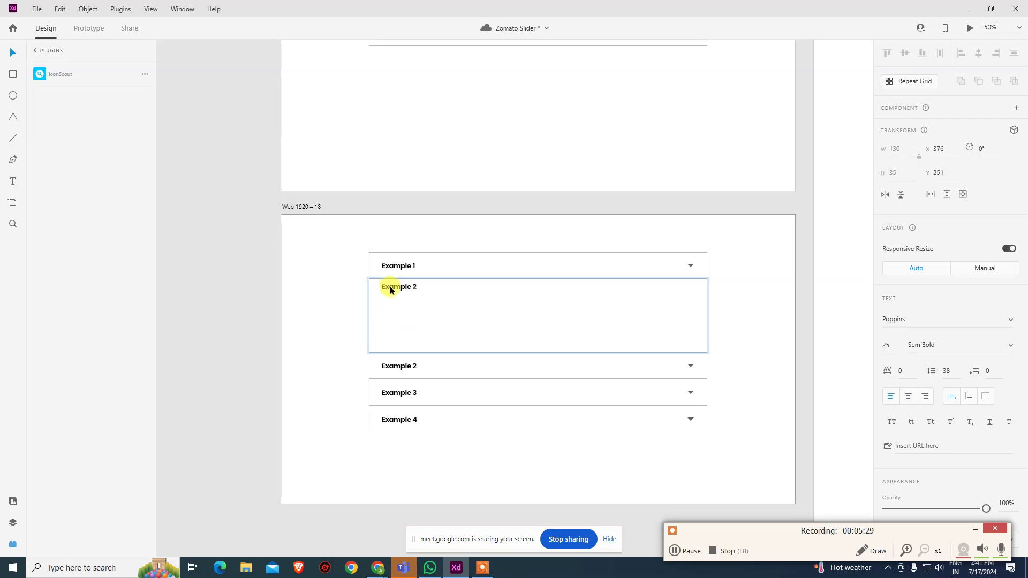
# Switch the panel's label to fixed-size text and enlarge its box to about 1164 by 245 inside the panel.
pyautogui.doubleClick(397, 285)
pyautogui.click(380, 300)
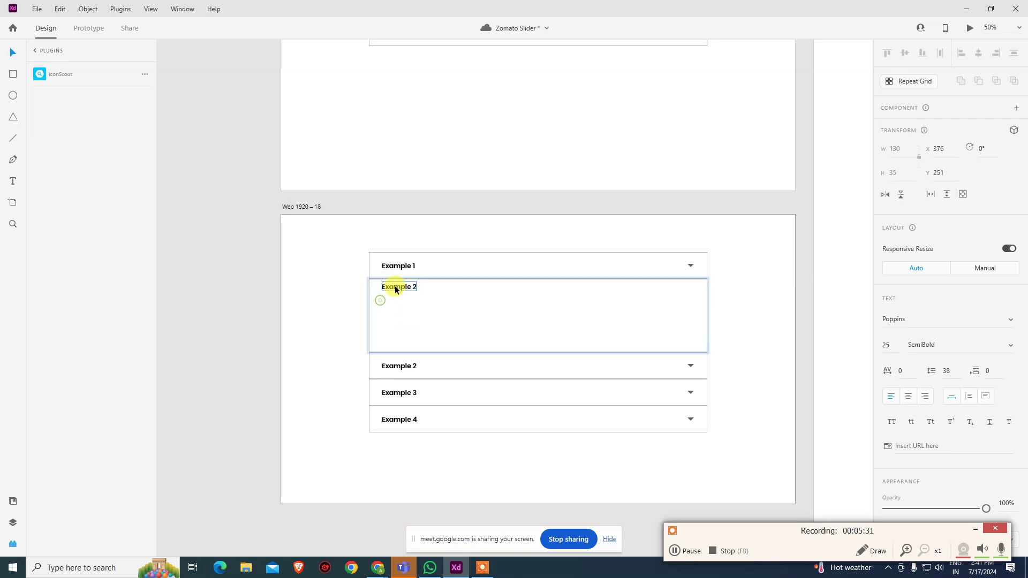
pyautogui.click(983, 396)
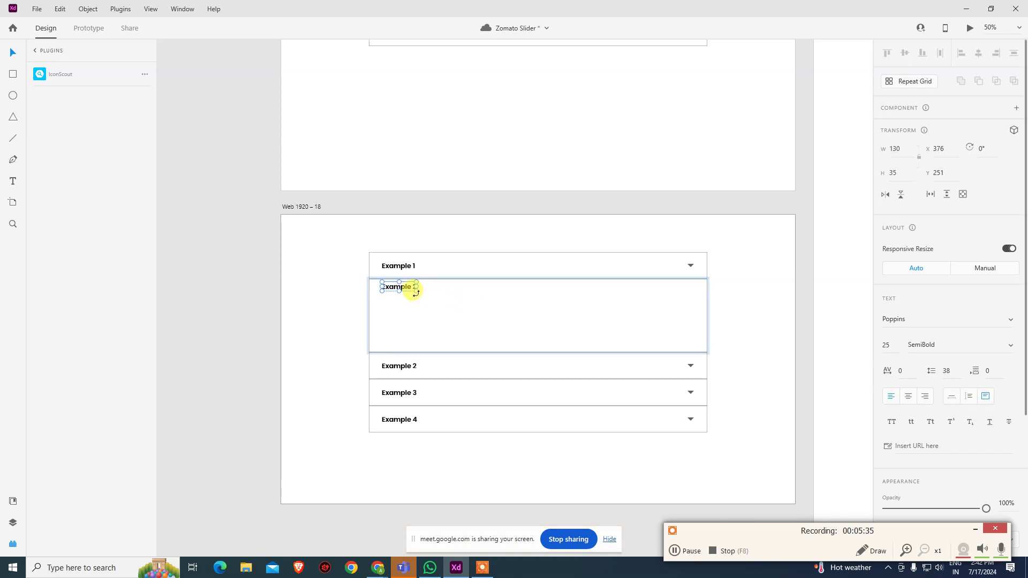
pyautogui.moveTo(417, 292); pyautogui.dragTo(690, 349)
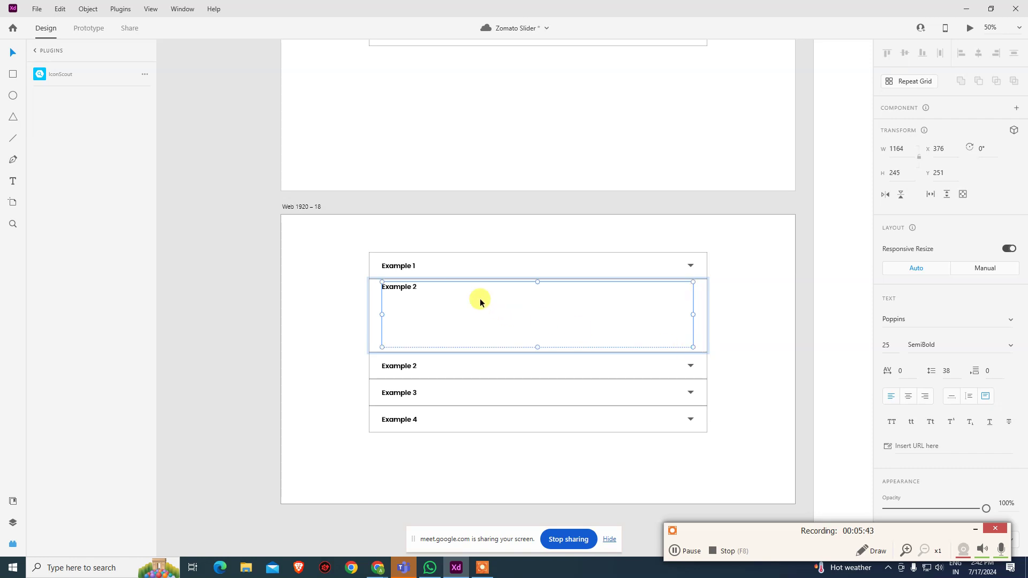
# Replace the panel's text with "Example 1 content goes here...".
pyautogui.doubleClick(420, 295)
pyautogui.write('E')
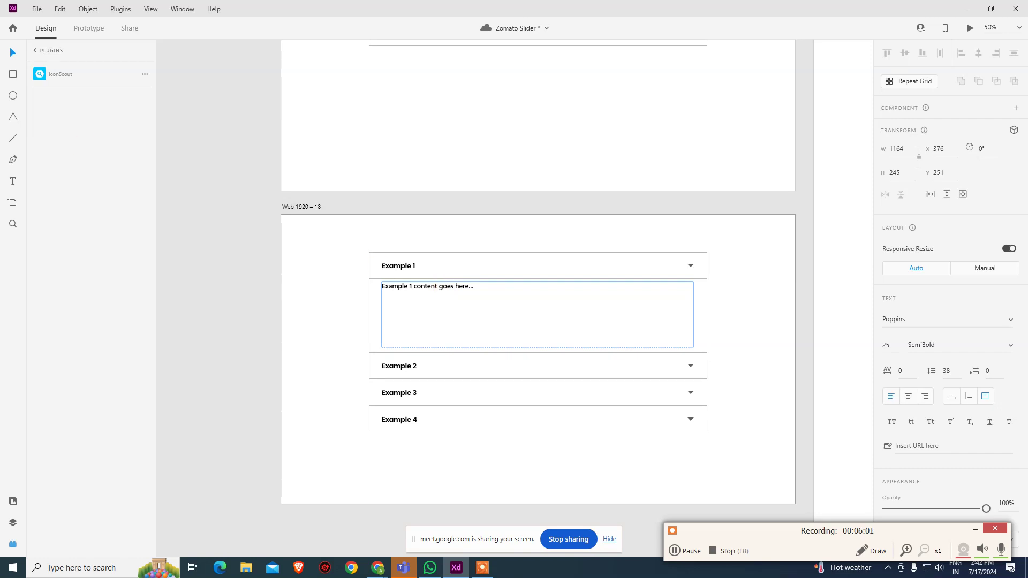
pyautogui.click(12, 52)
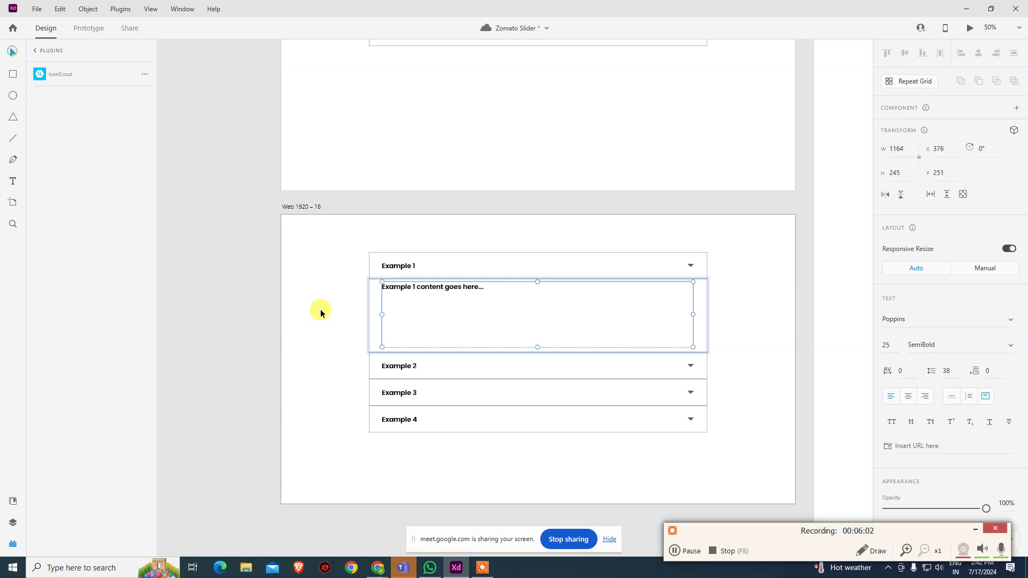
pyautogui.click(769, 288)
# In prototype mode, link the Example 1 row on Web 1920 – 17 to the Web 1920 – 18 artboard.
pyautogui.scroll(3, 749, 321)
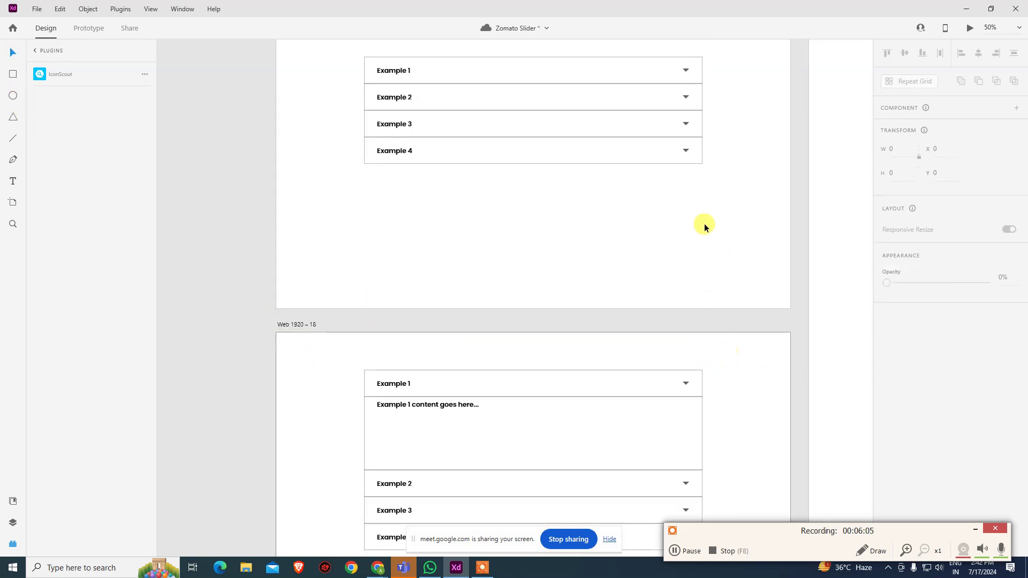
pyautogui.click(475, 70)
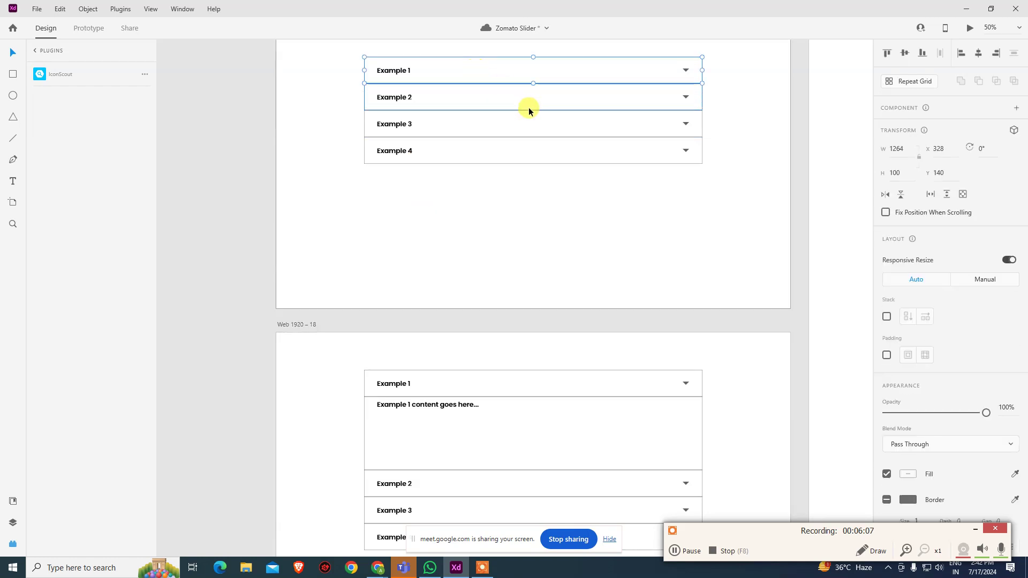
pyautogui.click(91, 36)
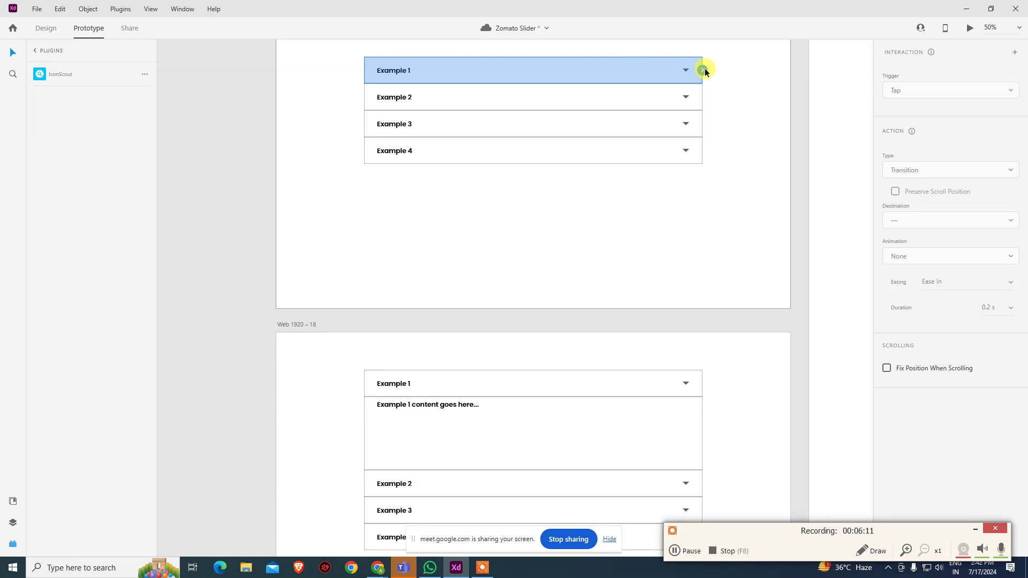
pyautogui.moveTo(703, 70); pyautogui.dragTo(763, 398)
pyautogui.click(728, 341)
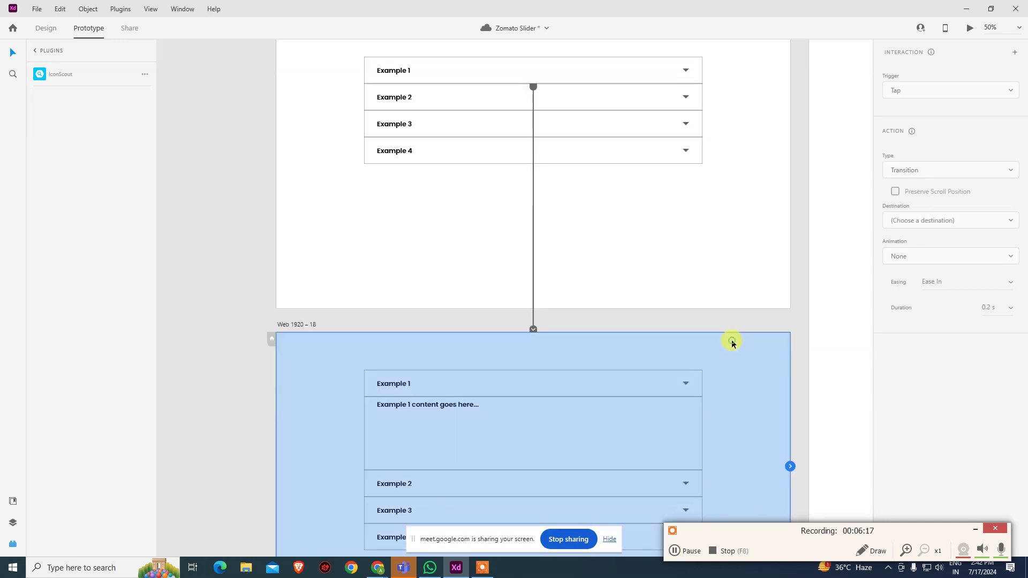
# Set the action type of the Example 1 row's tap interaction to Auto-Animate.
pyautogui.click(532, 274)
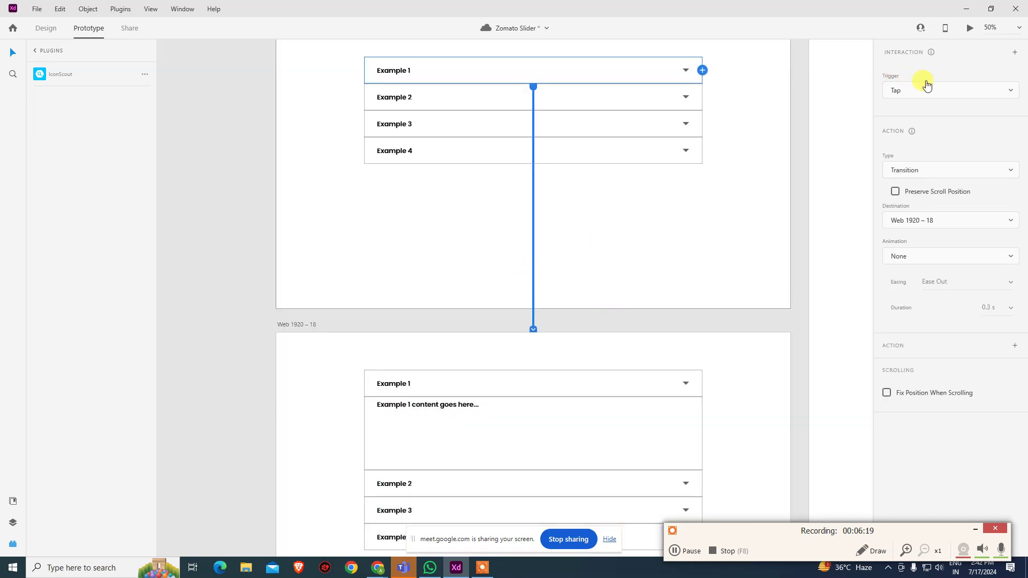
pyautogui.click(932, 170)
pyautogui.click(931, 149)
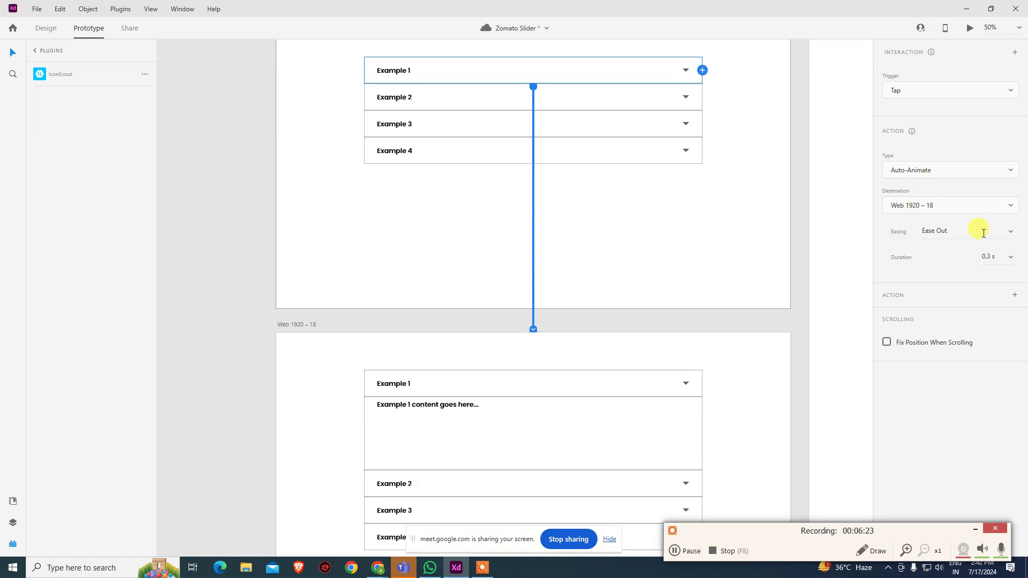
pyautogui.click(623, 275)
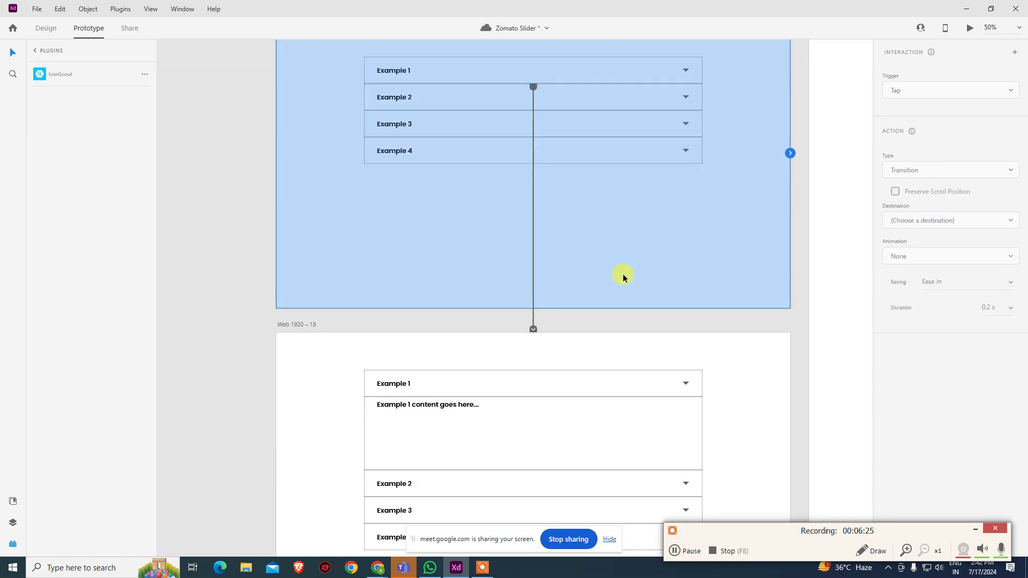
# Preview the prototype and expand the Example 1 row to test its animation, and close the preview.
pyautogui.hotkey('ctrl', 'Return')
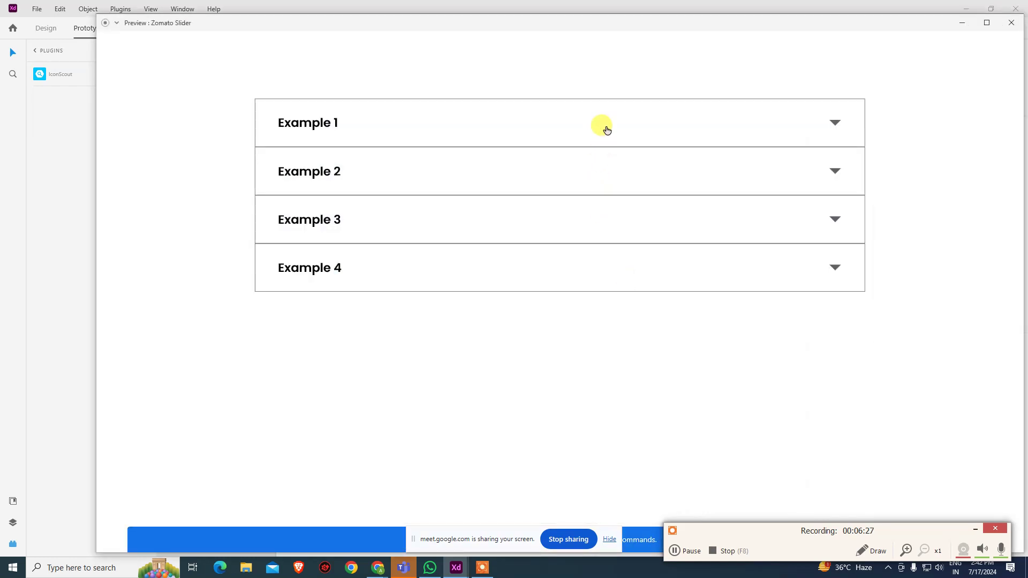
pyautogui.click(607, 129)
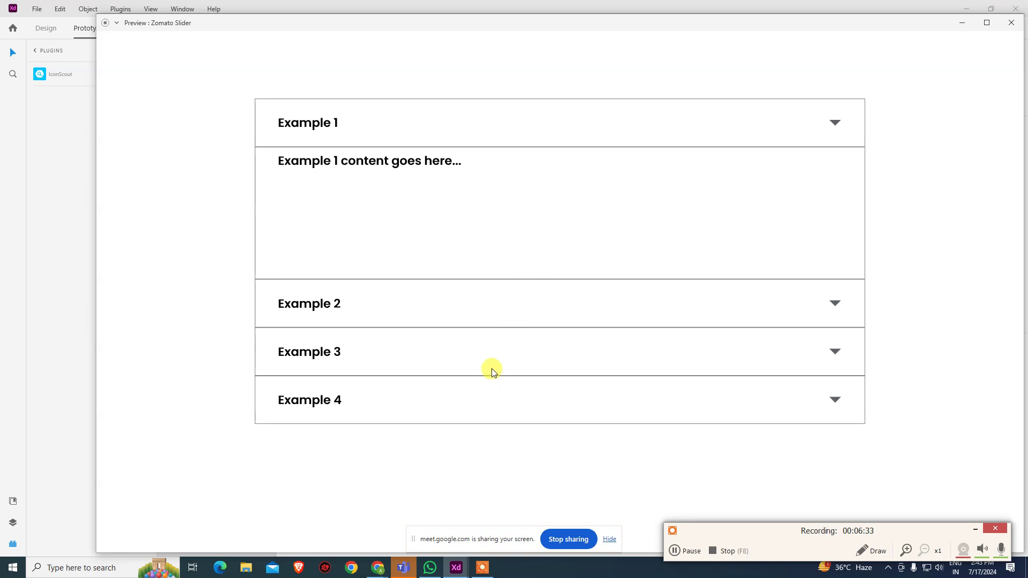
pyautogui.click(1012, 22)
# Duplicate the Web 1920 – 18 artboard and place the copy directly below it.
pyautogui.click(767, 378)
pyautogui.scroll(-2, 744, 358)
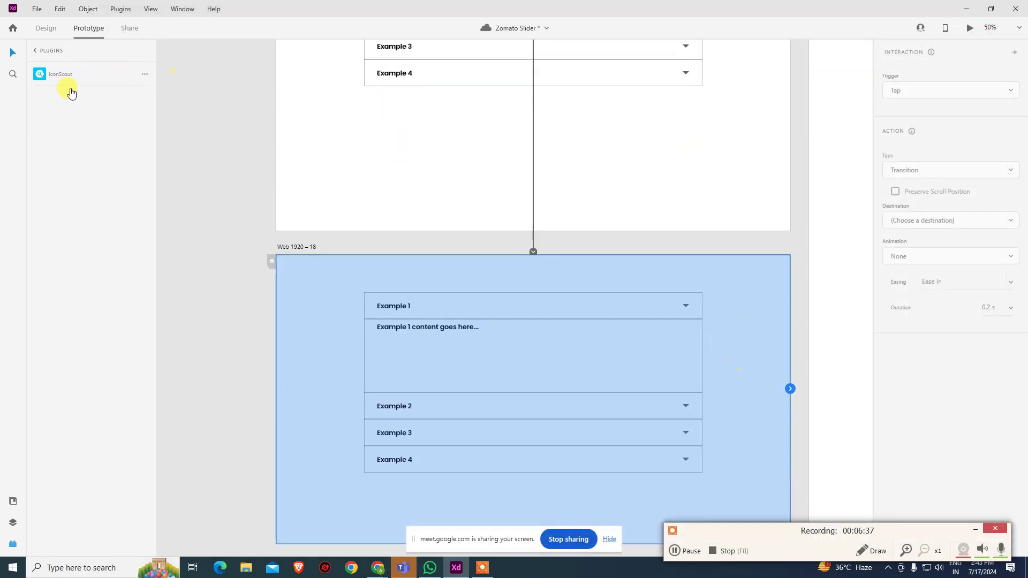
pyautogui.click(215, 175)
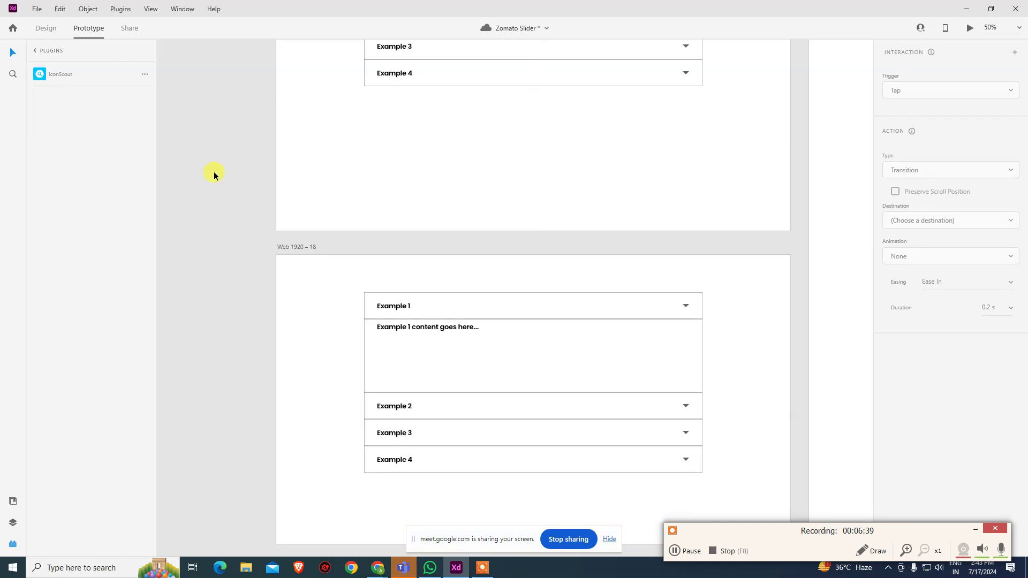
pyautogui.hotkey('ctrl', '-')
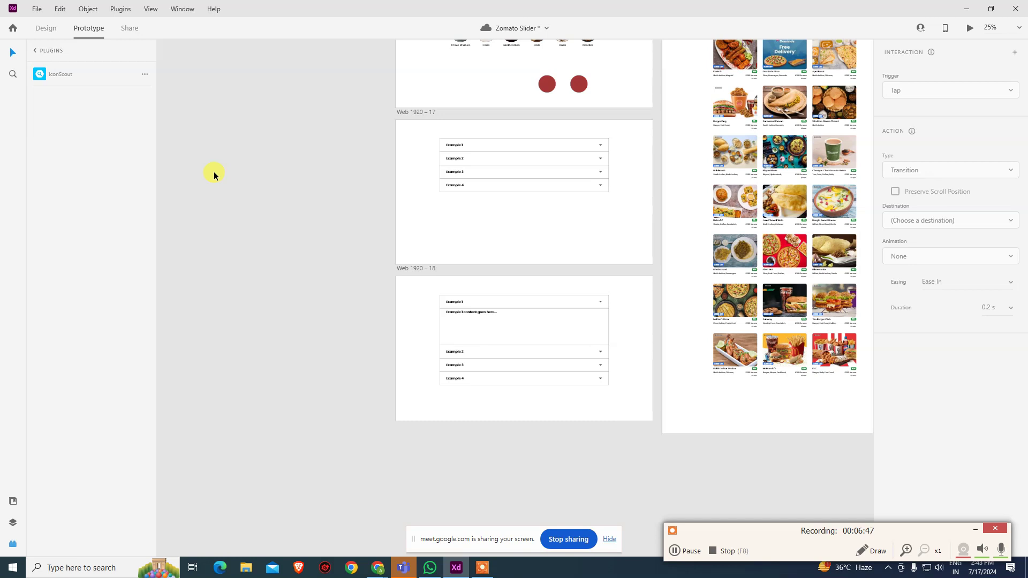
pyautogui.click(420, 271)
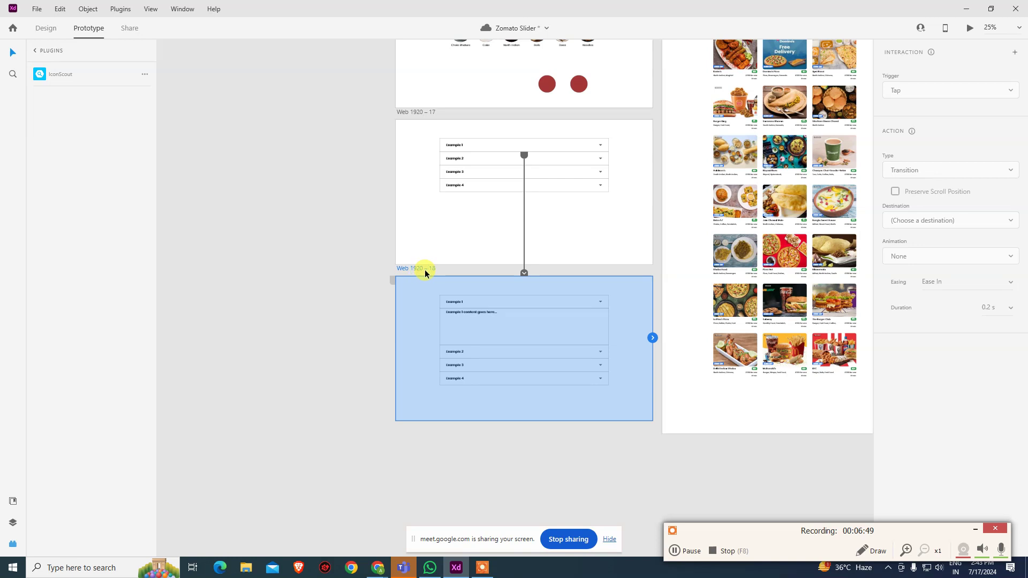
pyautogui.hotkey('ctrl', 'd')
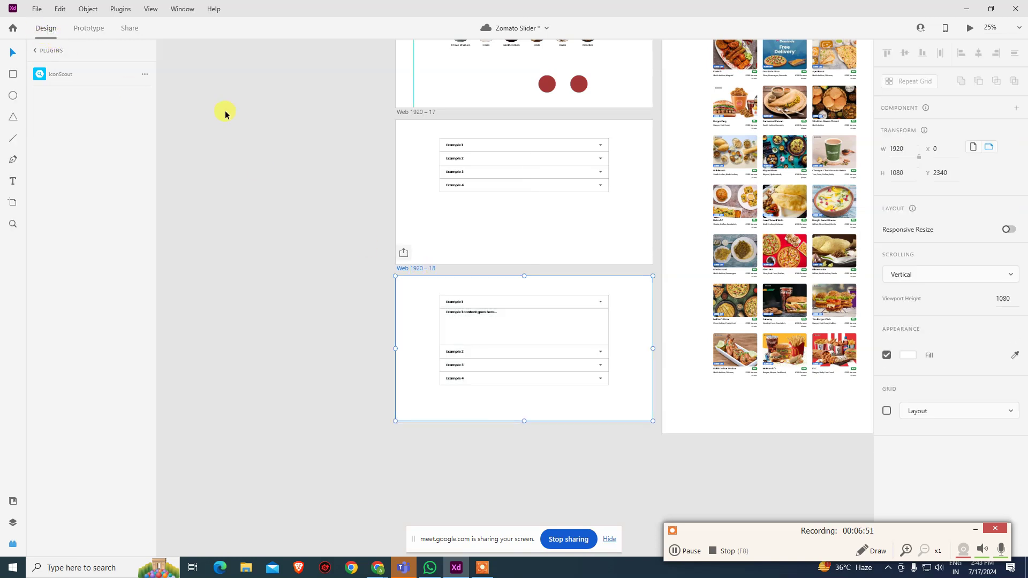
pyautogui.scroll(-5, 280, 134)
pyautogui.click(329, 264)
pyautogui.click(466, 275)
pyautogui.moveTo(459, 270); pyautogui.dragTo(436, 349)
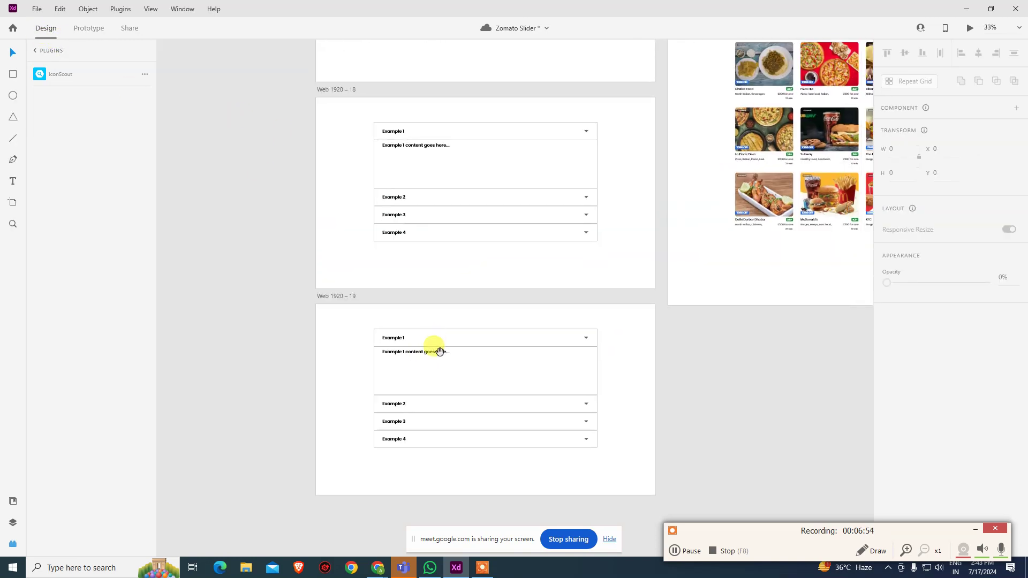
# On the Web 1920 – 19 artboard, move the Example 2 row directly under Example 1, with the content panel beneath it.
pyautogui.click(434, 404)
pyautogui.moveTo(442, 404)
pyautogui.mouseDown()
pyautogui.moveTo(448, 353)
pyautogui.moveTo(448, 378)
pyautogui.moveTo(367, 385)
pyautogui.moveTo(436, 369)
pyautogui.moveTo(438, 403)
pyautogui.moveTo(438, 386)
pyautogui.mouseUp()
pyautogui.click(336, 392)
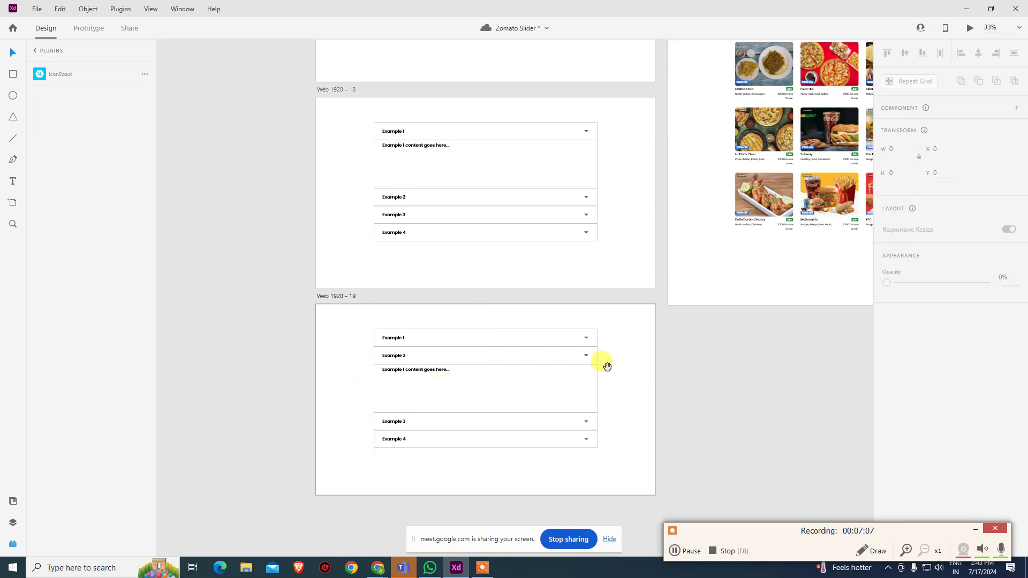
# Change the content panel's text on Web 1920 – 19 to "Example 2 content goes here...".
pyautogui.scroll(1, 608, 375)
pyautogui.click(427, 394)
pyautogui.doubleClick(427, 394)
pyautogui.doubleClick(428, 395)
pyautogui.click(428, 395)
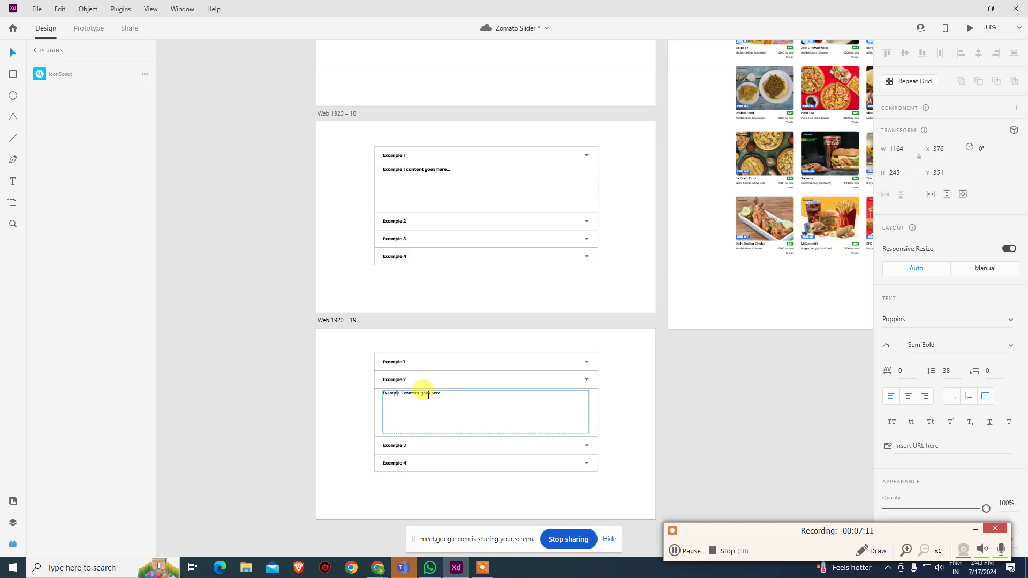
pyautogui.write('2')
pyautogui.press('Escape')
pyautogui.click(636, 398)
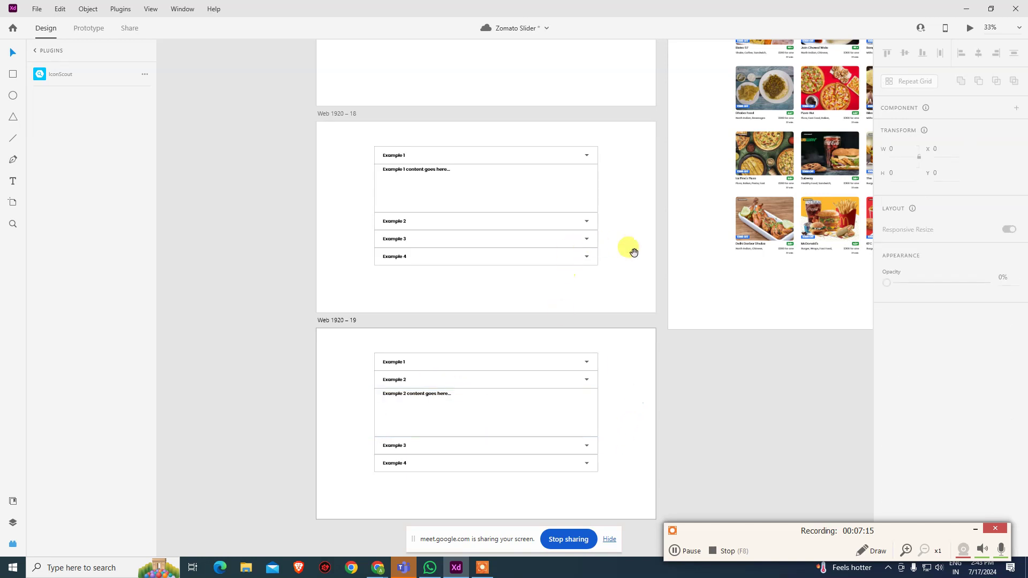
# Link Example 1 on Web 1920 – 19 back to Web 1920 – 18, and Example 2 on Web 1920 – 18 to Web 1920 – 19 with Auto-Animate.
pyautogui.scroll(3, 633, 251)
pyautogui.click(552, 428)
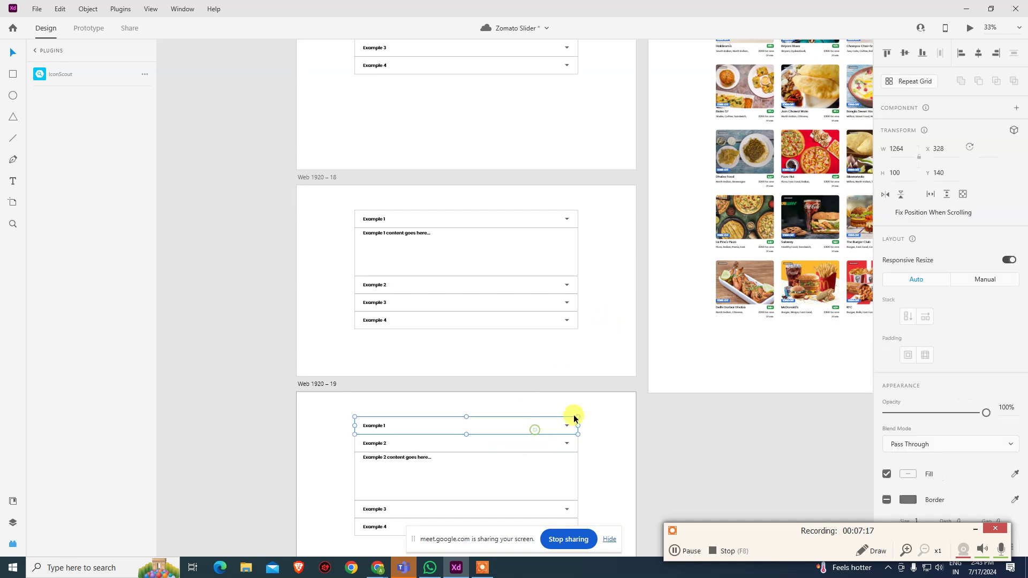
pyautogui.click(95, 28)
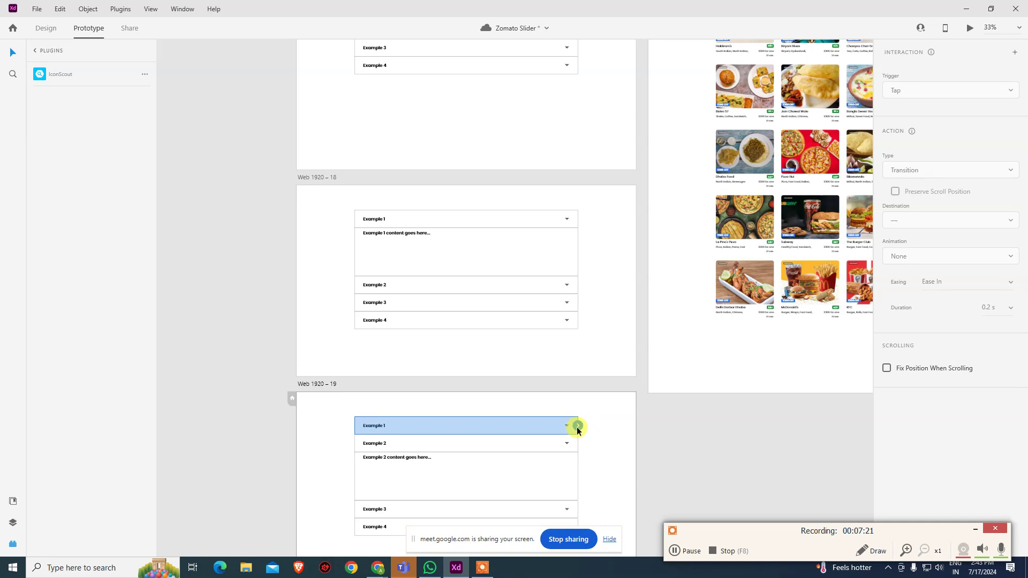
pyautogui.moveTo(577, 426); pyautogui.dragTo(600, 430)
pyautogui.click(500, 292)
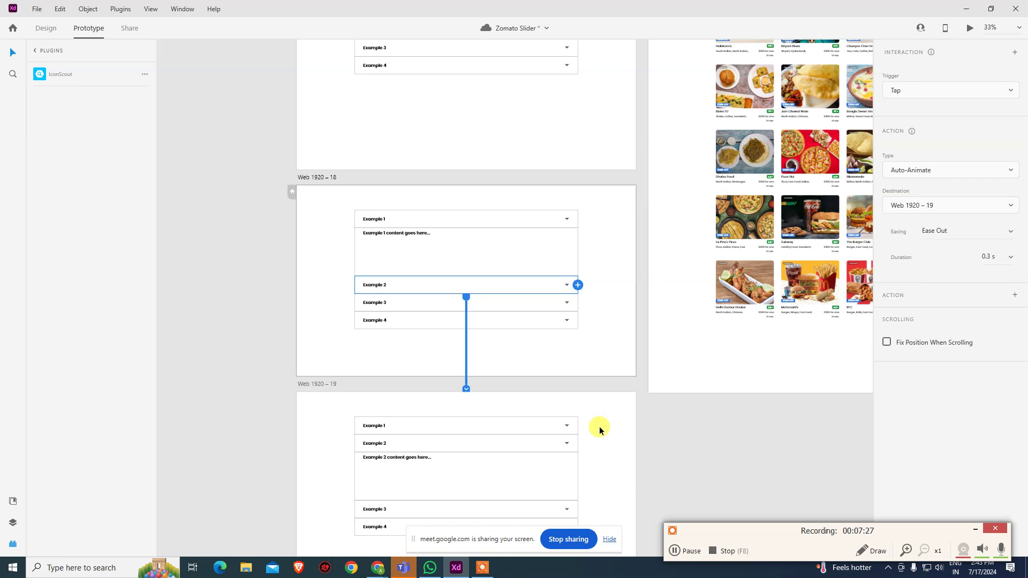
# Preview the prototype from Web 1920 – 17 and test switching between the Example 1 and Example 2 rows.
pyautogui.click(500, 151)
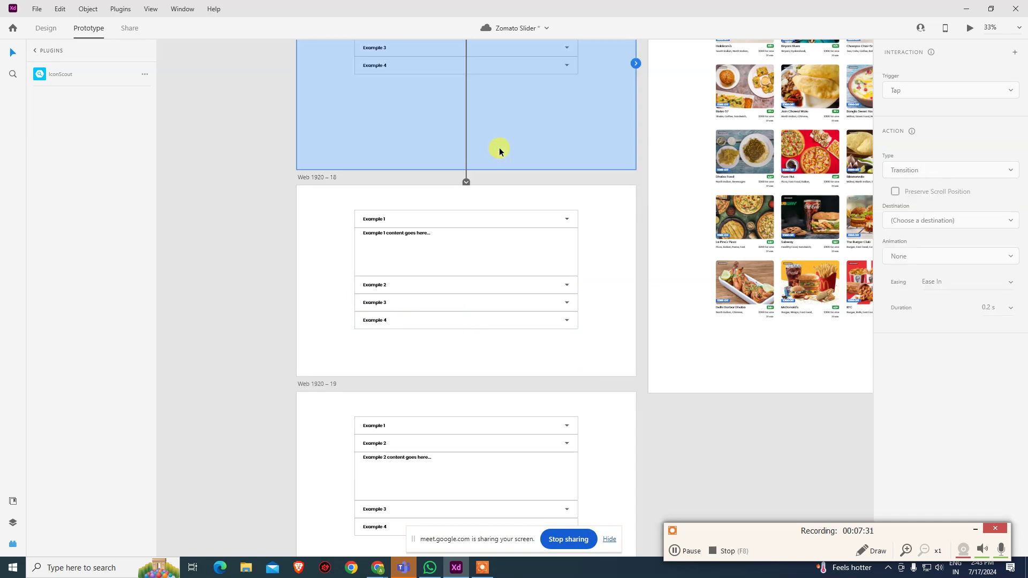
pyautogui.hotkey('ctrl', 'Return')
pyautogui.click(499, 122)
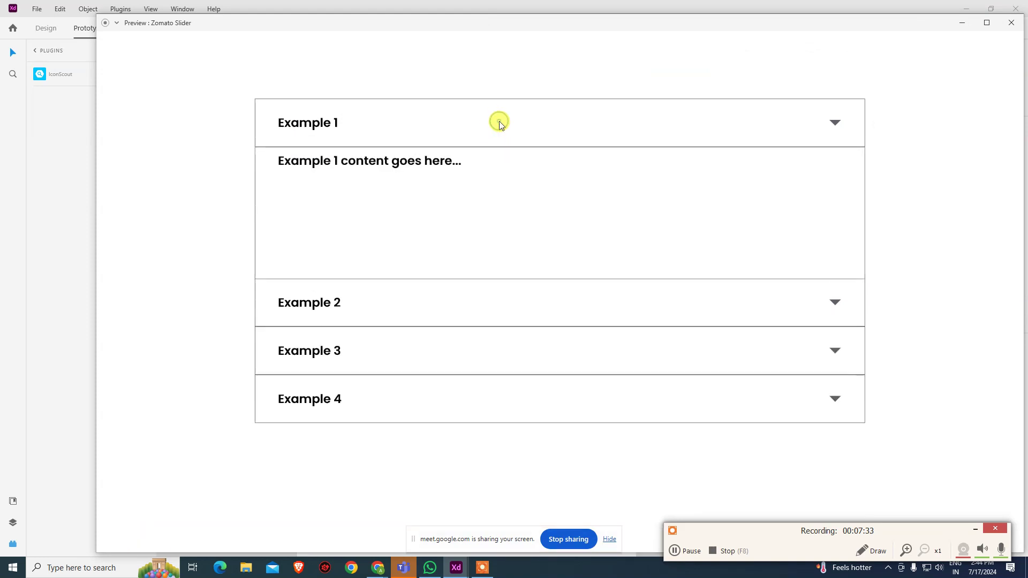
pyautogui.click(437, 312)
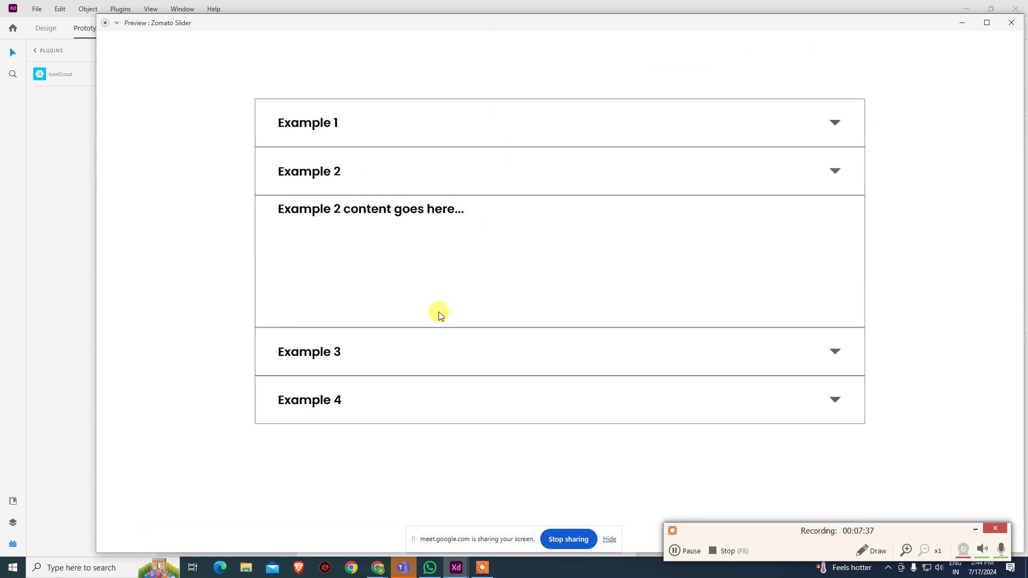
pyautogui.click(420, 131)
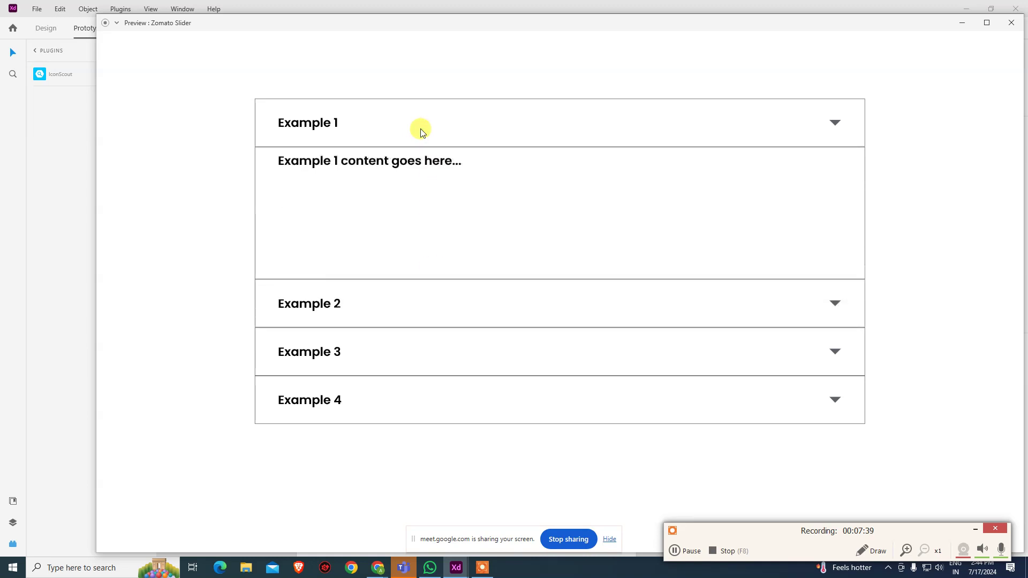
pyautogui.click(420, 293)
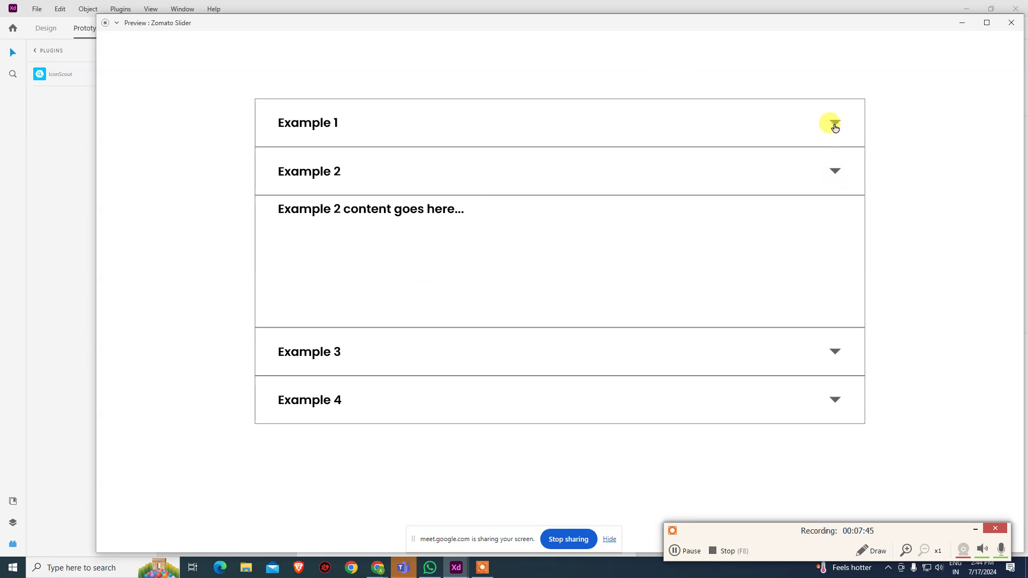
pyautogui.click(795, 127)
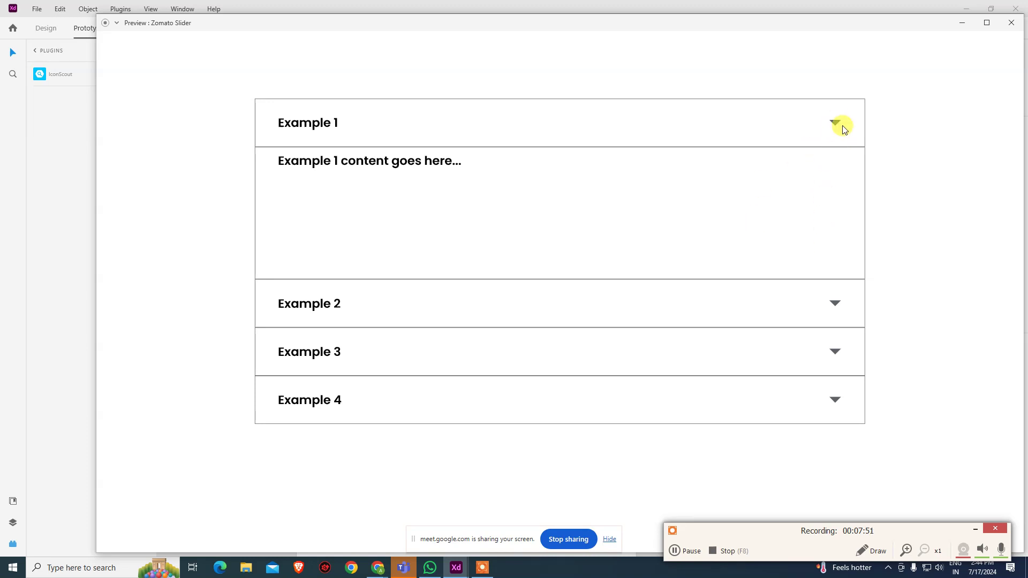
pyautogui.click(1012, 23)
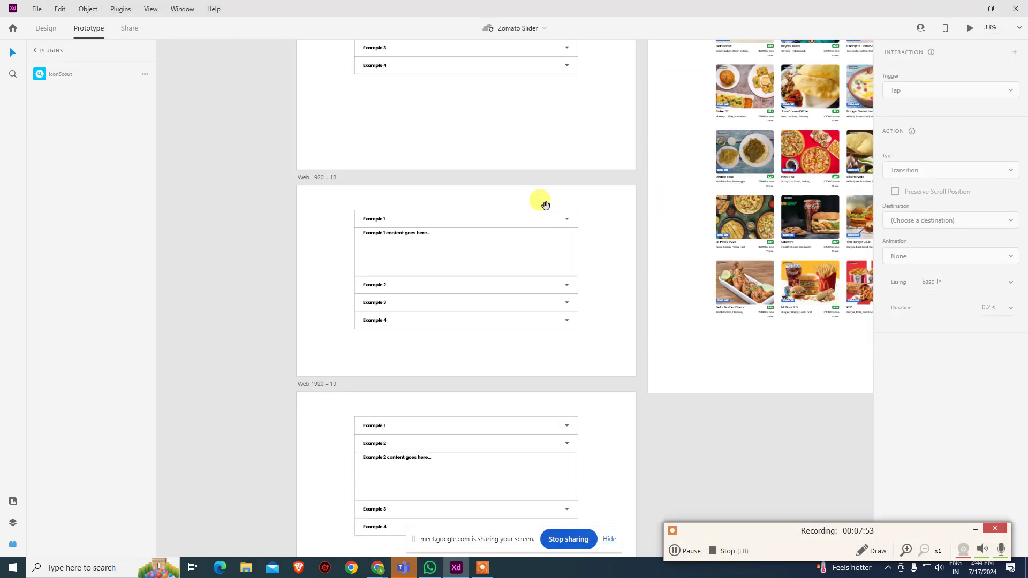
# Flip the Example 1 row's arrow vertically on the Web 1920 – 18 artboard so that it points up.
pyautogui.scroll(3, 545, 205)
pyautogui.scroll(5, 540, 343)
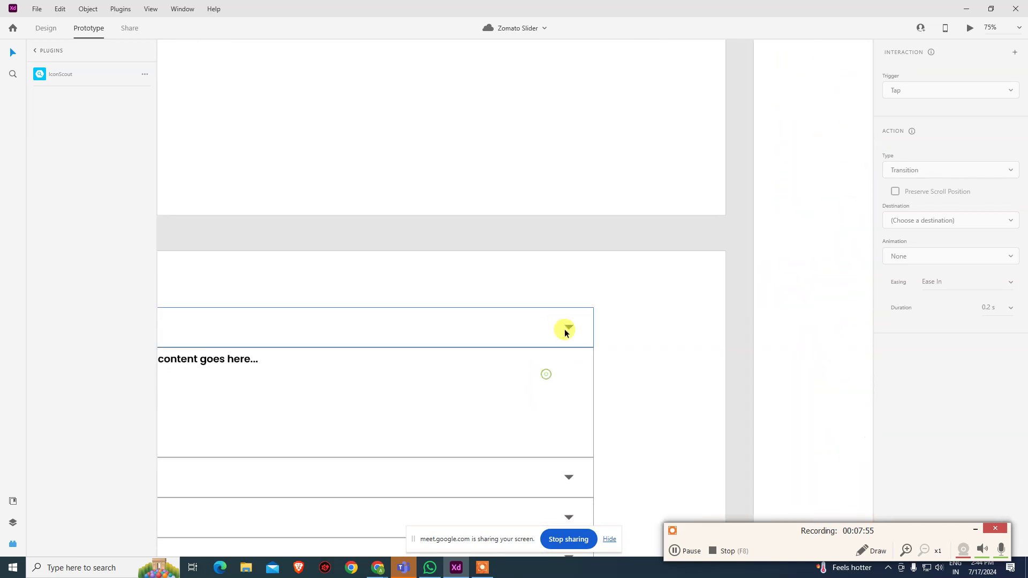
pyautogui.click(566, 329)
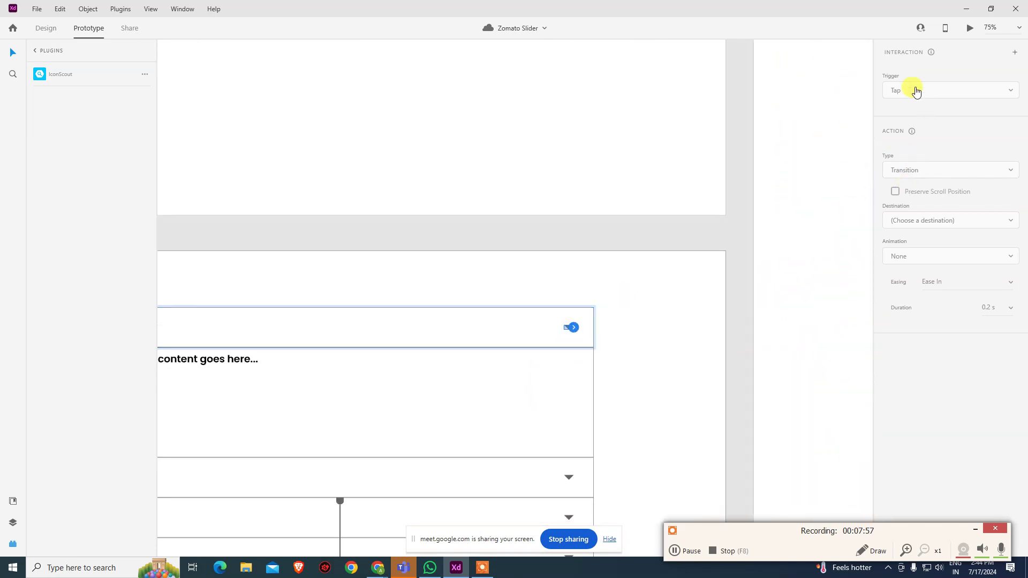
pyautogui.click(46, 28)
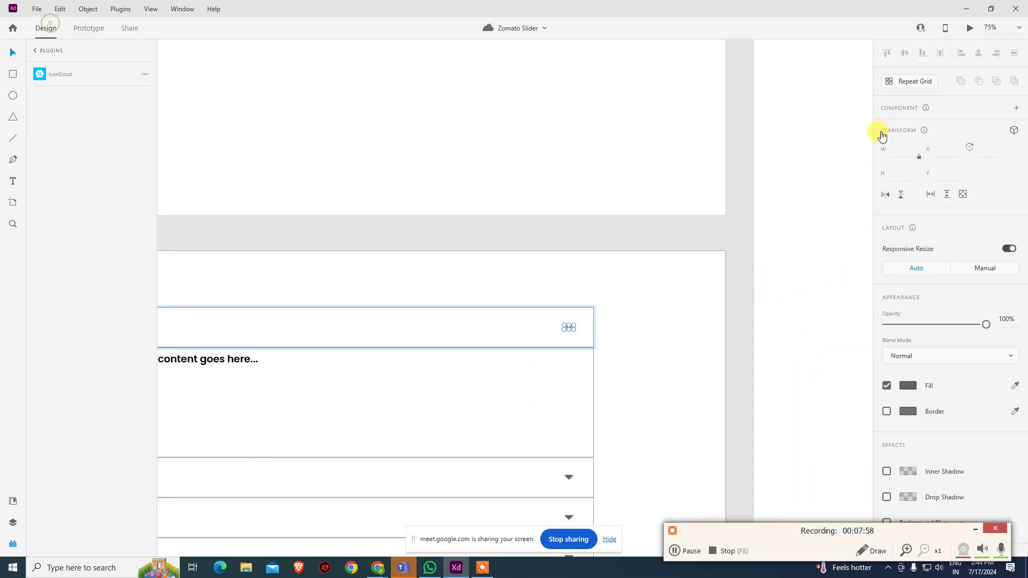
pyautogui.click(901, 194)
pyautogui.click(725, 321)
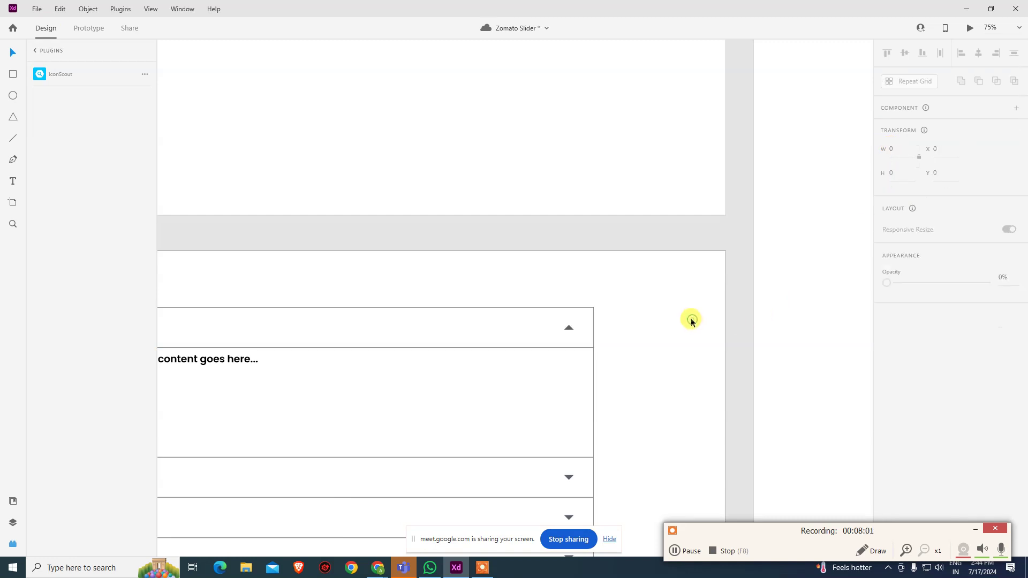
# Flip the Example 2 row's arrow vertically on the Web 1920 – 19 artboard so that it points up.
pyautogui.scroll(-5, 689, 322)
pyautogui.scroll(-5, 749, 214)
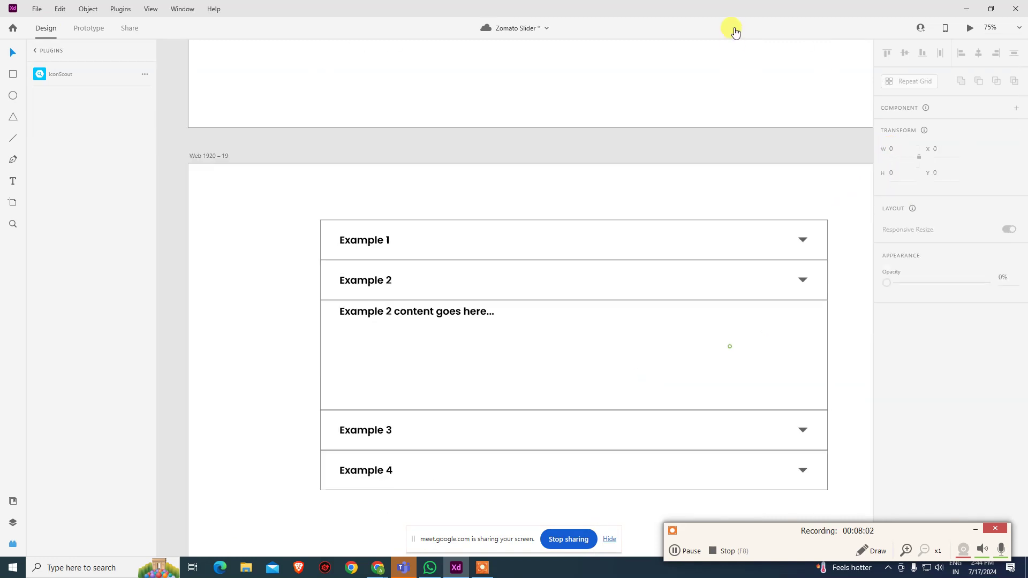
pyautogui.doubleClick(801, 278)
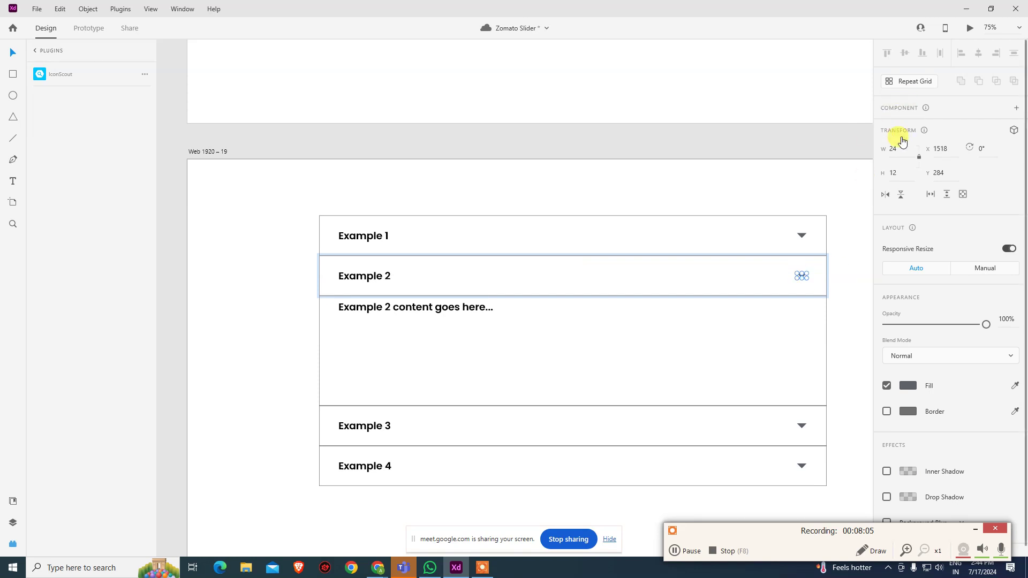
pyautogui.click(903, 196)
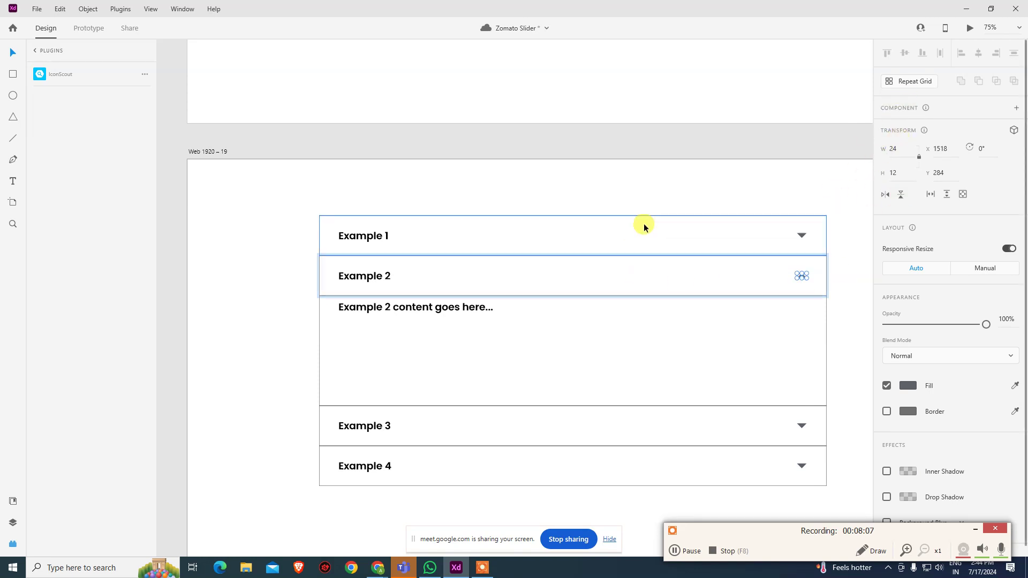
pyautogui.click(658, 194)
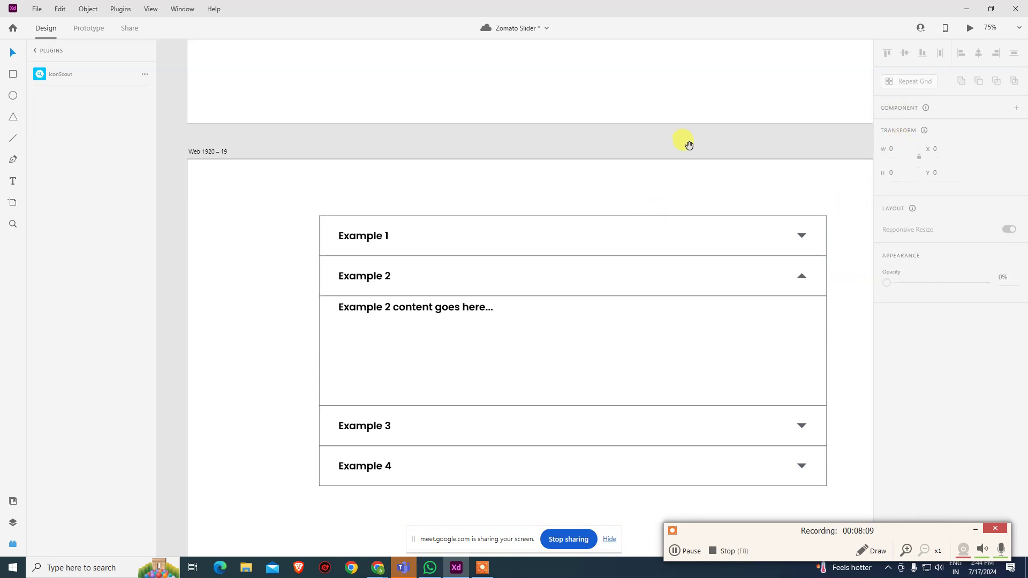
# Preview from Web 1920 – 17 again and expand Example 1 and Example 2 alternately to check the flipping arrows.
pyautogui.scroll(13, 687, 140)
pyautogui.scroll(4, 666, 360)
pyautogui.click(641, 237)
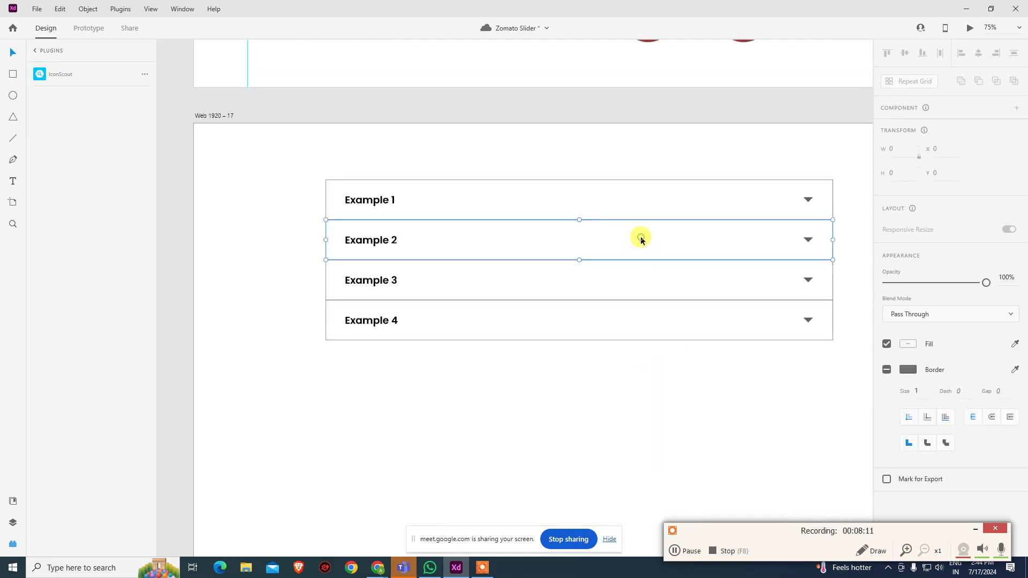
pyautogui.hotkey('ctrl', 'Return')
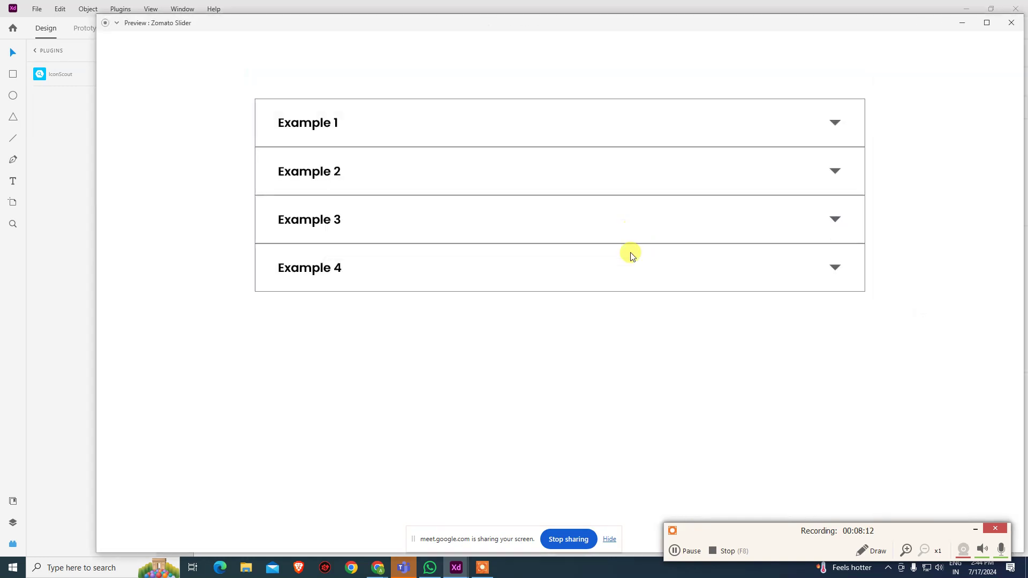
pyautogui.click(617, 133)
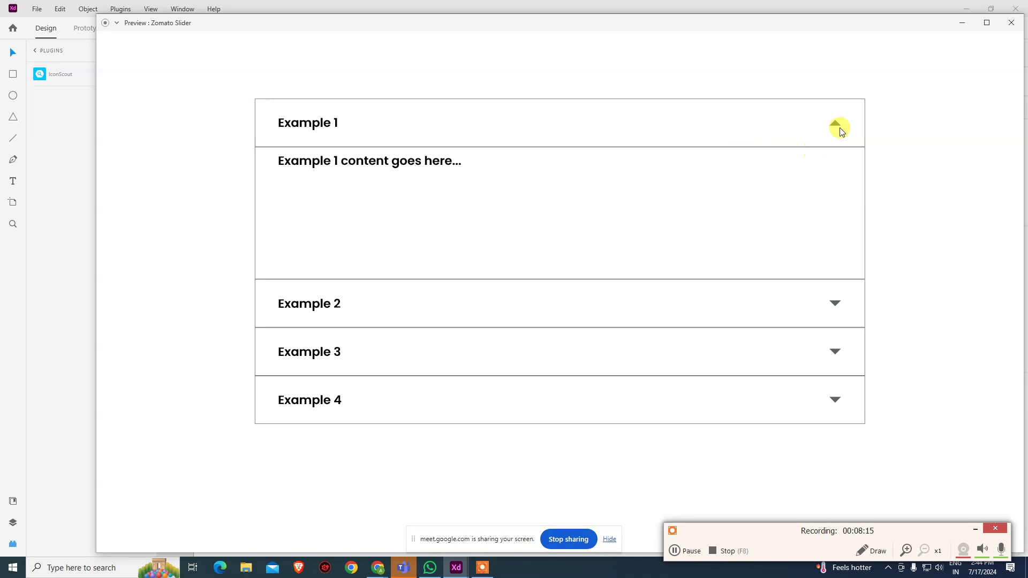
pyautogui.click(667, 304)
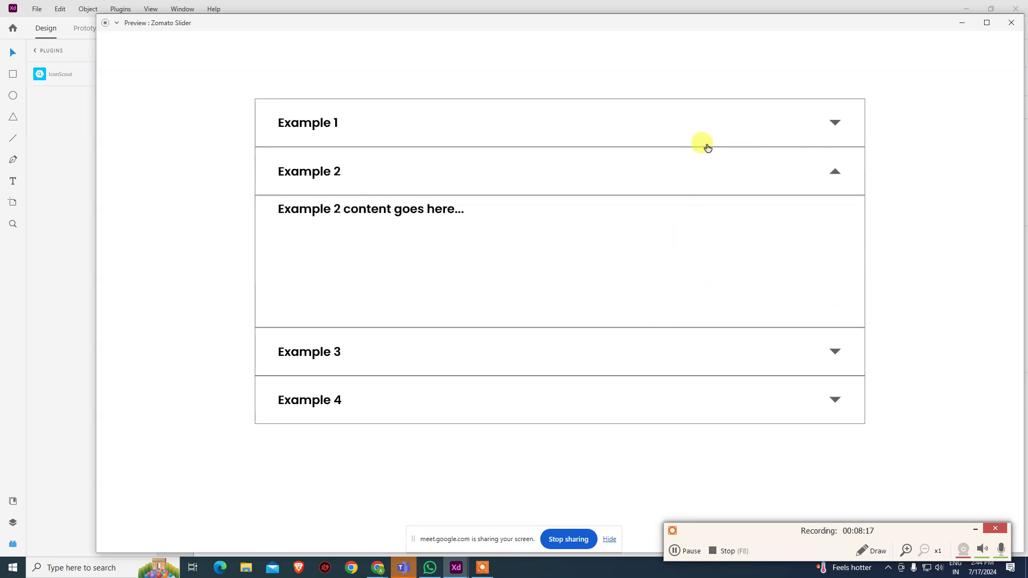
pyautogui.click(707, 126)
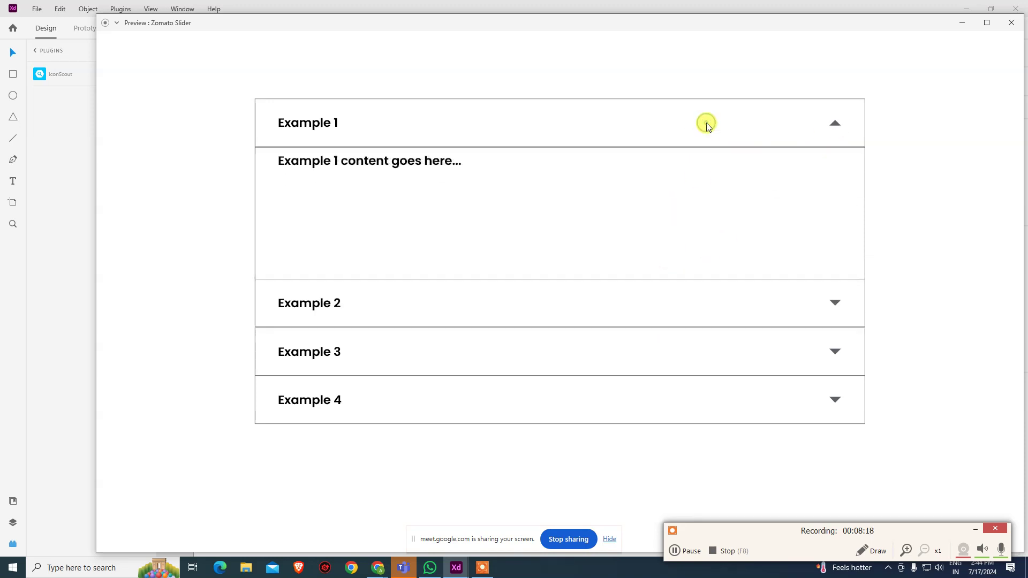
pyautogui.click(710, 298)
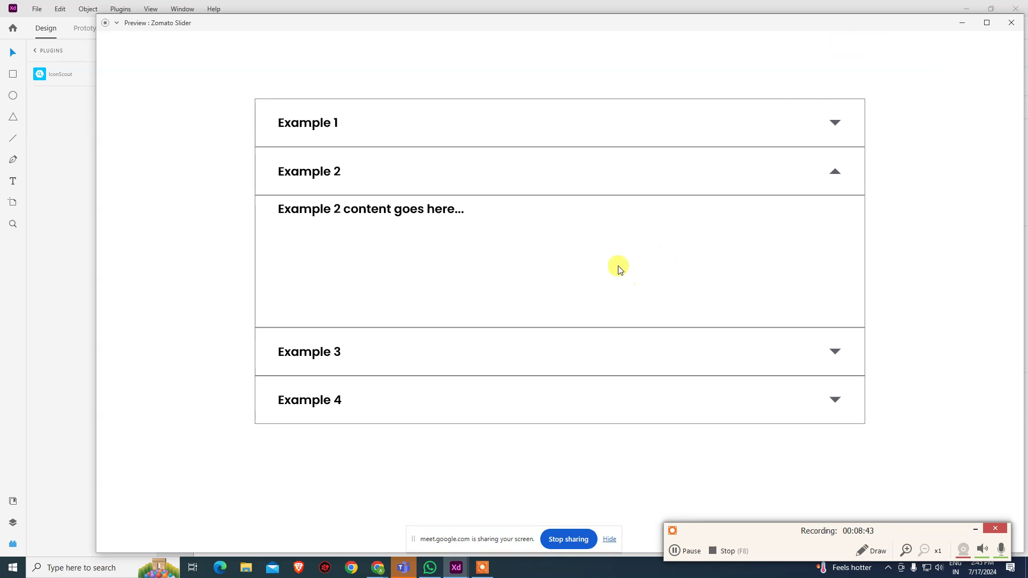
# Expand the Example 1 and Example 2 rows alternately in the running preview, and close it.
pyautogui.click(612, 132)
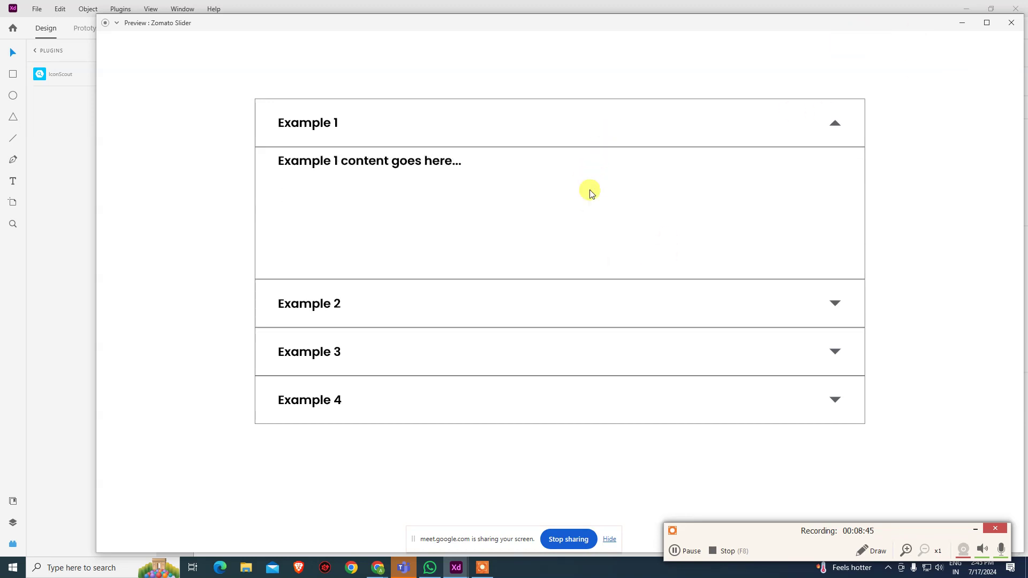
pyautogui.click(562, 304)
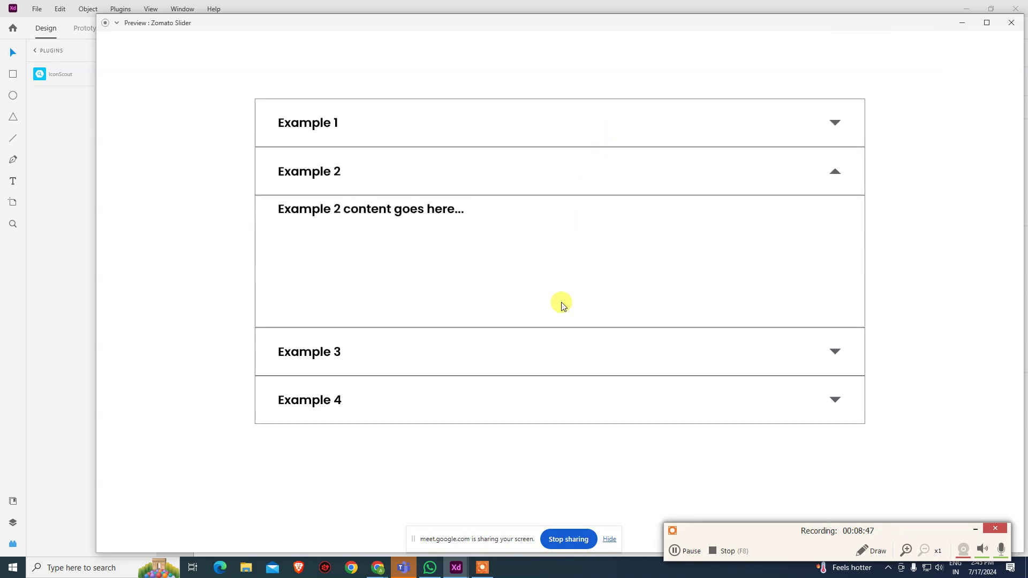
pyautogui.click(552, 119)
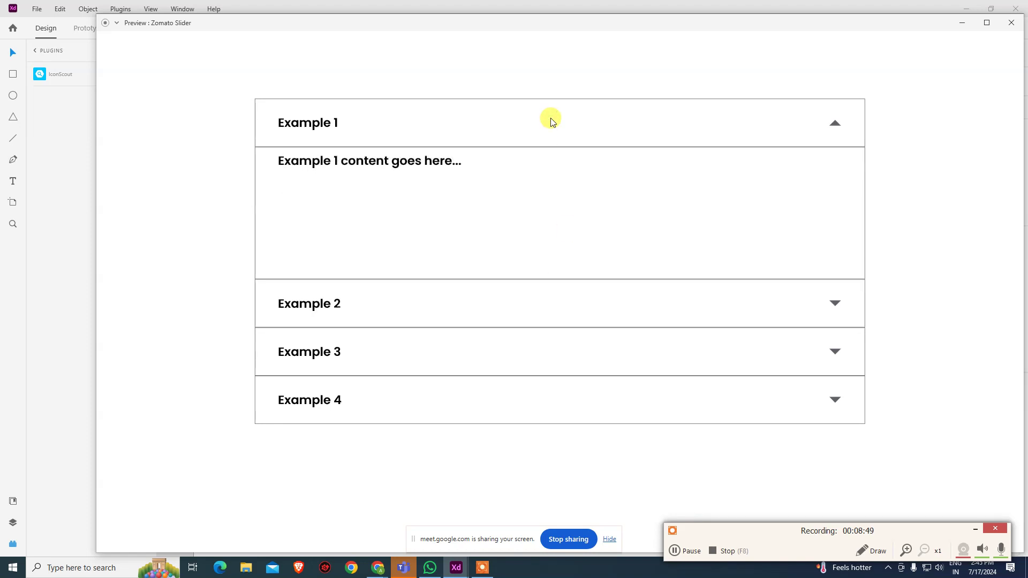
pyautogui.click(515, 316)
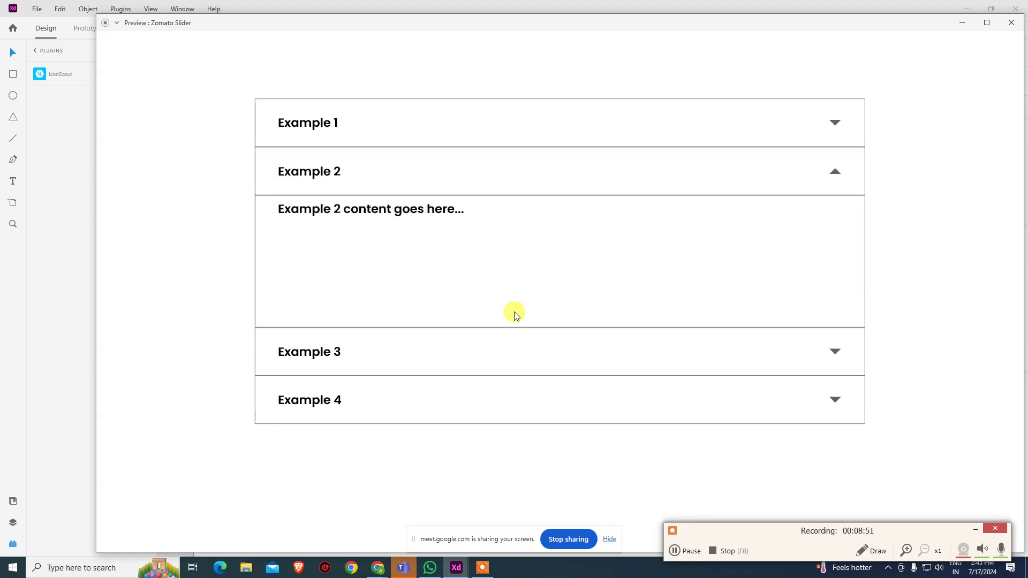
pyautogui.click(1011, 23)
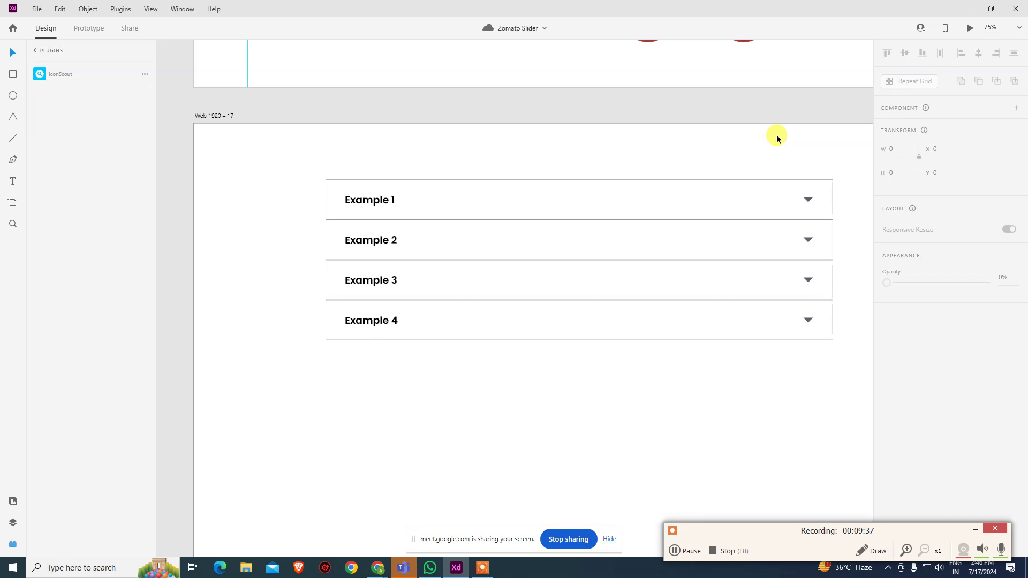
# Draw a triangle about 77 by 66 px in the blank area beside the restaurant card grid.
pyautogui.hotkey('ctrl', '-')
pyautogui.hotkey('ctrl', '-')
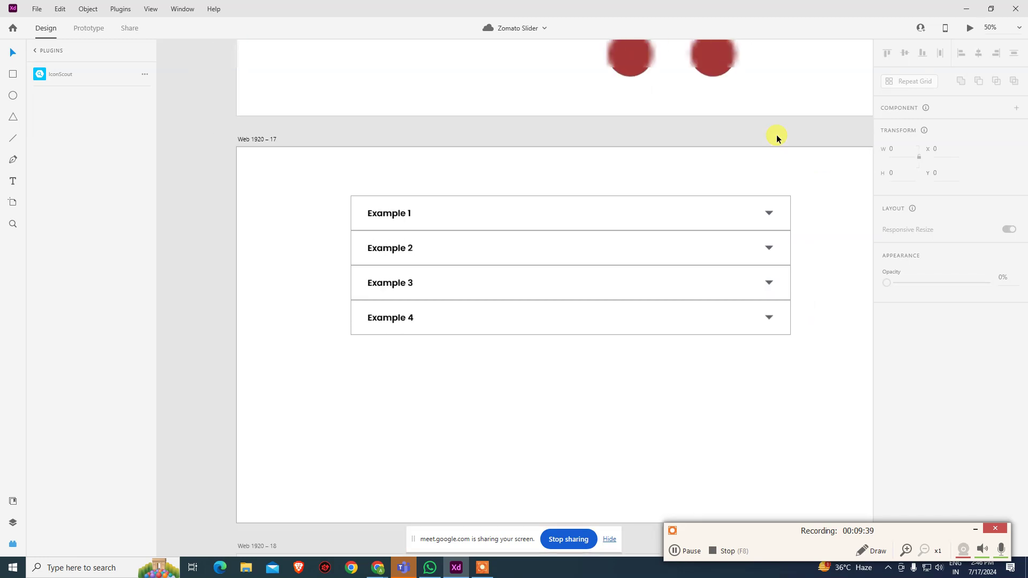
pyautogui.moveTo(634, 275); pyautogui.dragTo(280, 231)
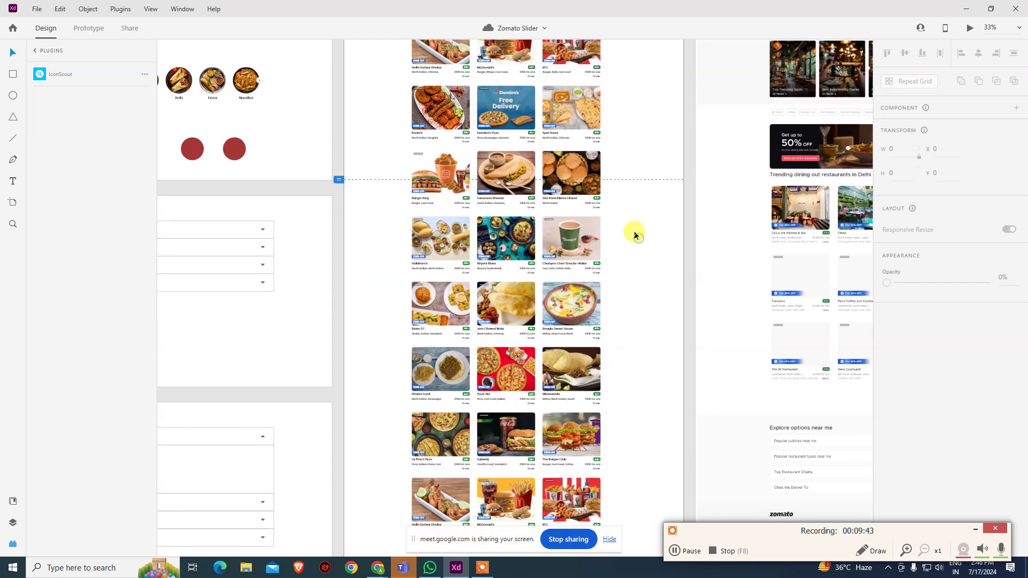
pyautogui.click(13, 95)
pyautogui.click(15, 119)
pyautogui.moveTo(639, 249)
pyautogui.mouseDown()
pyautogui.moveTo(658, 266)
pyautogui.moveTo(652, 257)
pyautogui.mouseUp()
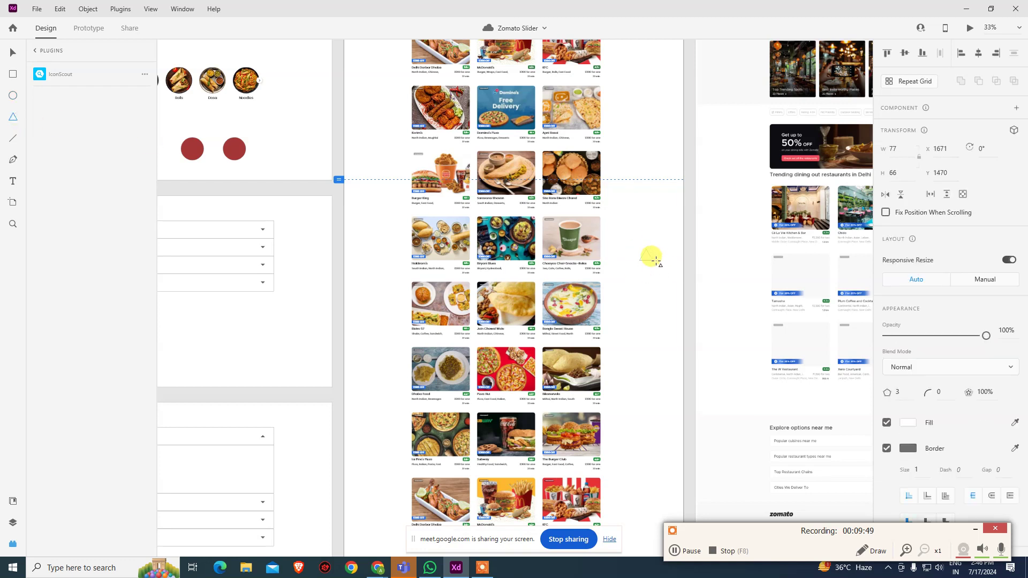
# Draw a circle about 136 px across around the small triangle.
pyautogui.click(13, 95)
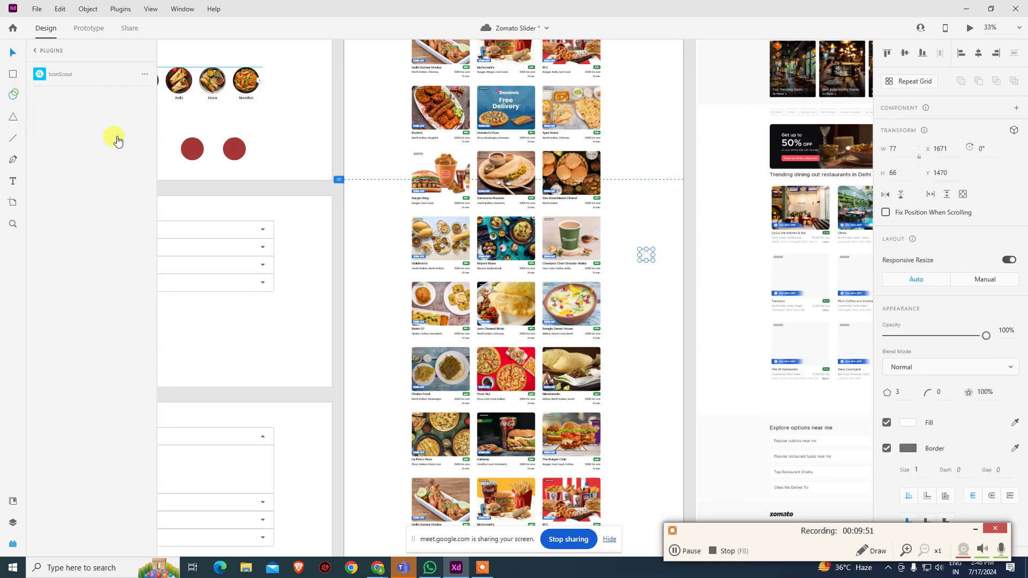
pyautogui.moveTo(646, 256); pyautogui.dragTo(658, 284)
pyautogui.click(11, 54)
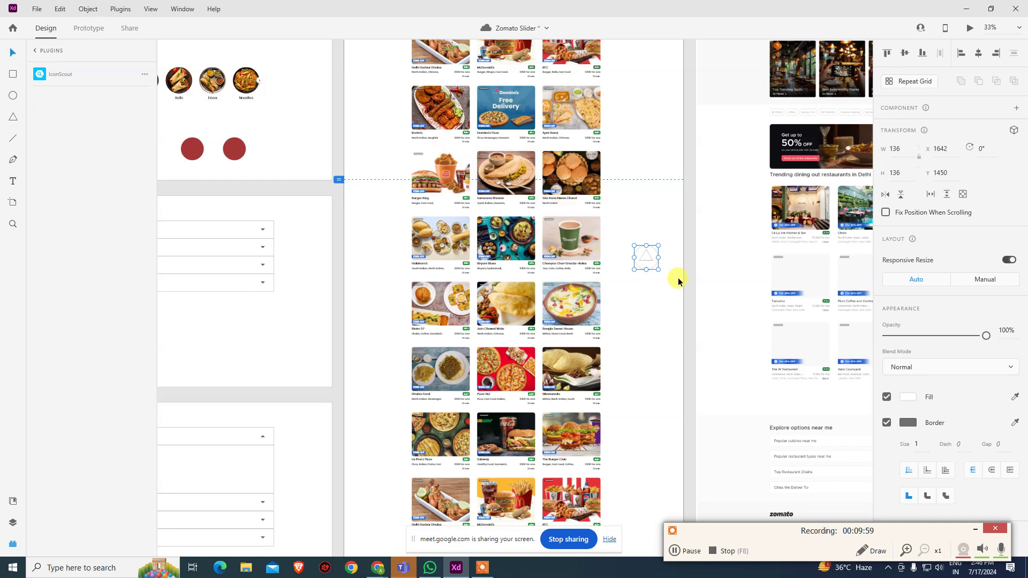
# Centre the triangle inside the circle.
pyautogui.scroll(5, 648, 262)
pyautogui.click(656, 247)
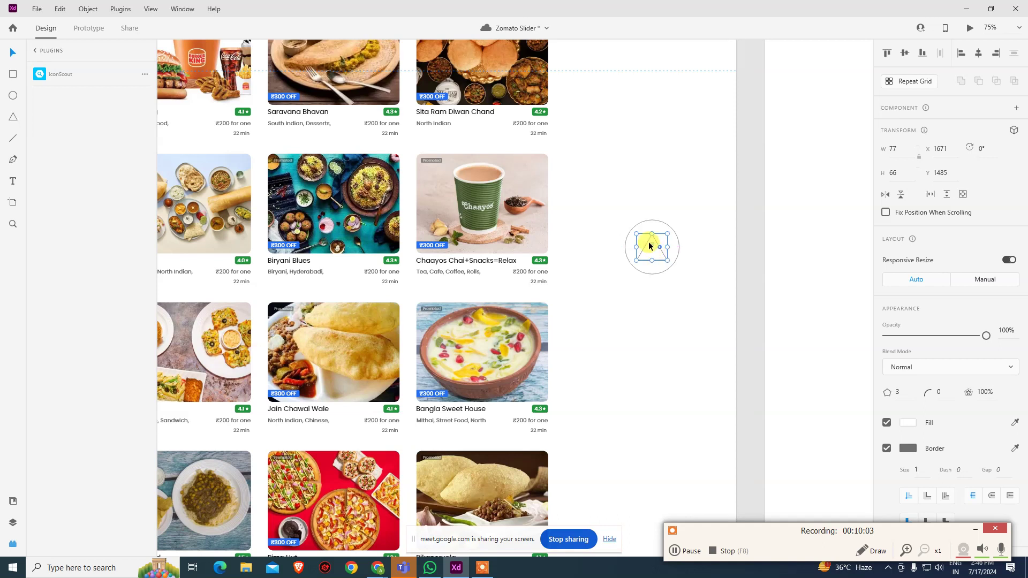
pyautogui.moveTo(615, 204); pyautogui.dragTo(701, 283)
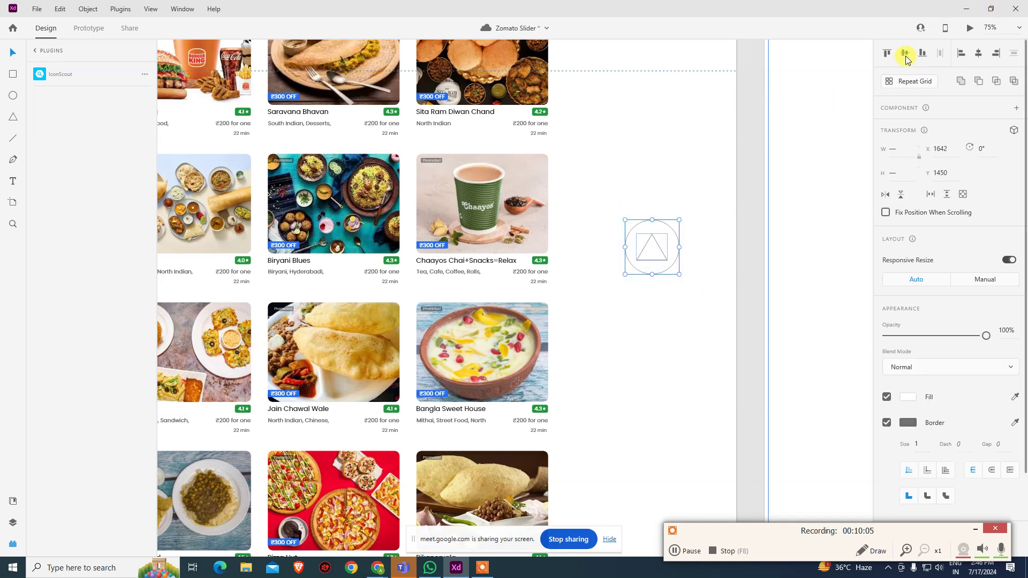
pyautogui.click(671, 326)
# Scale the circle and triangle together down to about 51 px and group them.
pyautogui.moveTo(614, 183); pyautogui.dragTo(689, 291)
pyautogui.moveTo(679, 219); pyautogui.dragTo(667, 243)
pyautogui.hotkey('ctrl', 'z')
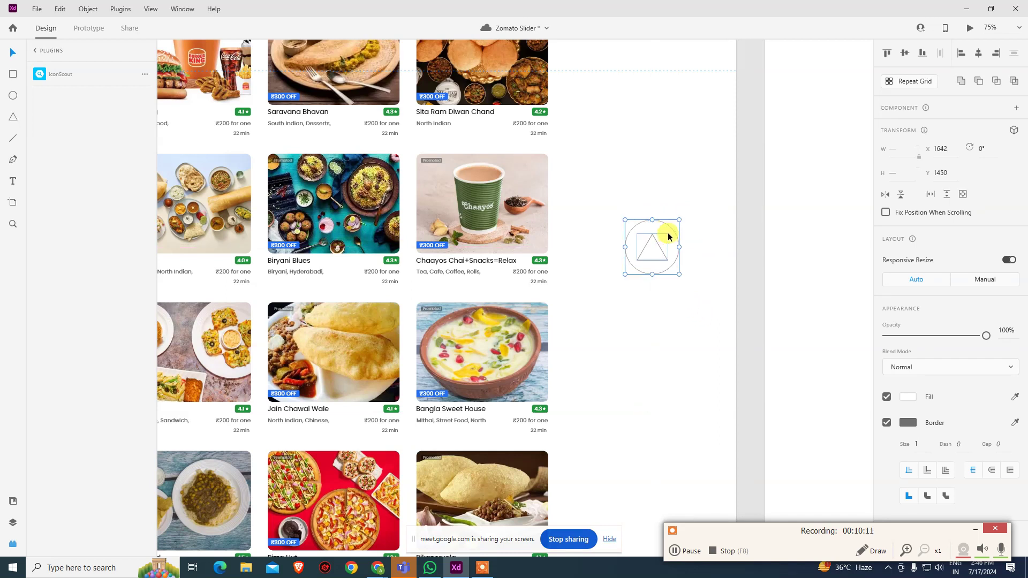
pyautogui.moveTo(678, 218); pyautogui.dragTo(655, 254)
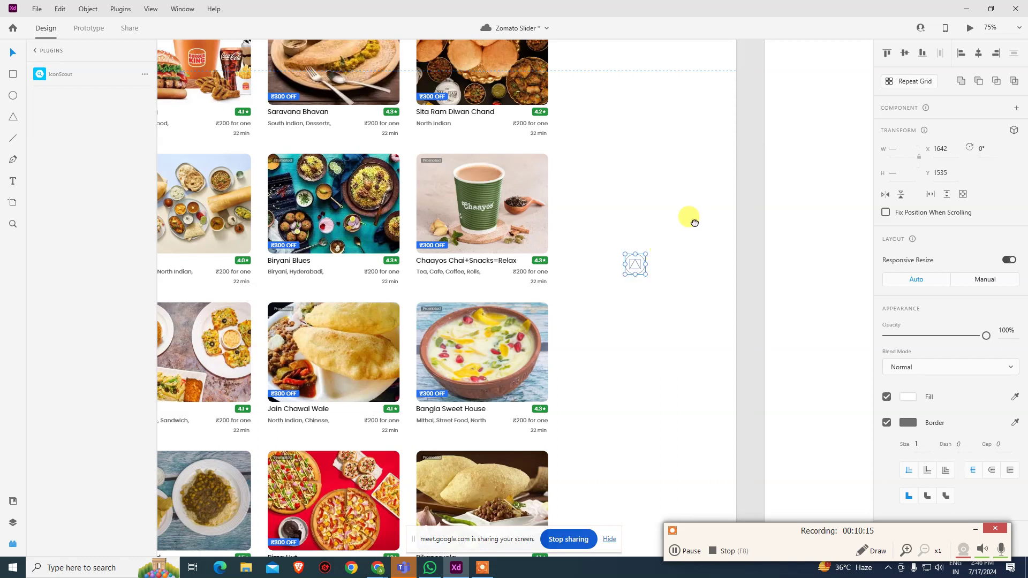
pyautogui.moveTo(695, 222); pyautogui.dragTo(670, 301)
pyautogui.scroll(-3, 673, 294)
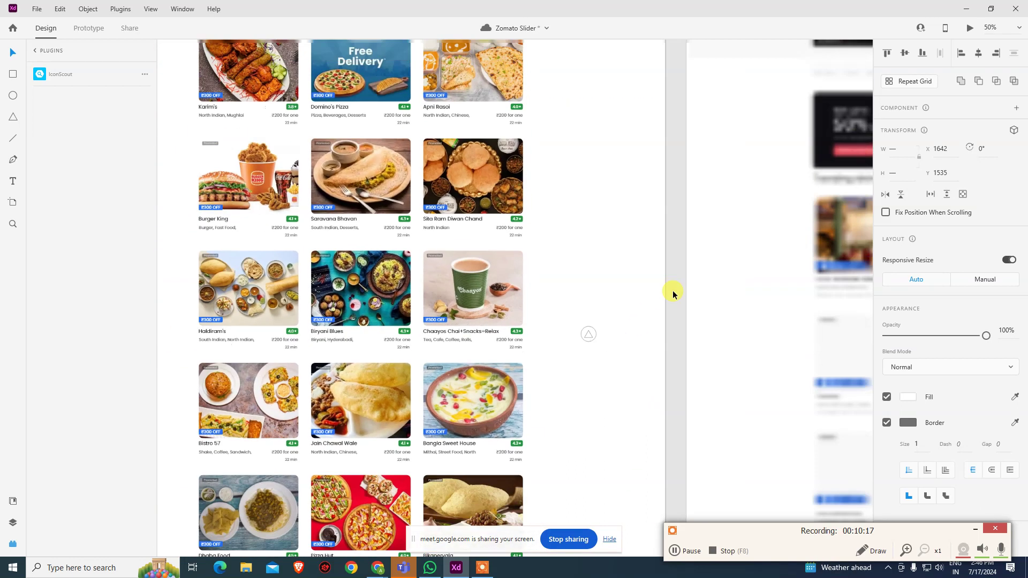
pyautogui.moveTo(637, 305); pyautogui.dragTo(607, 457)
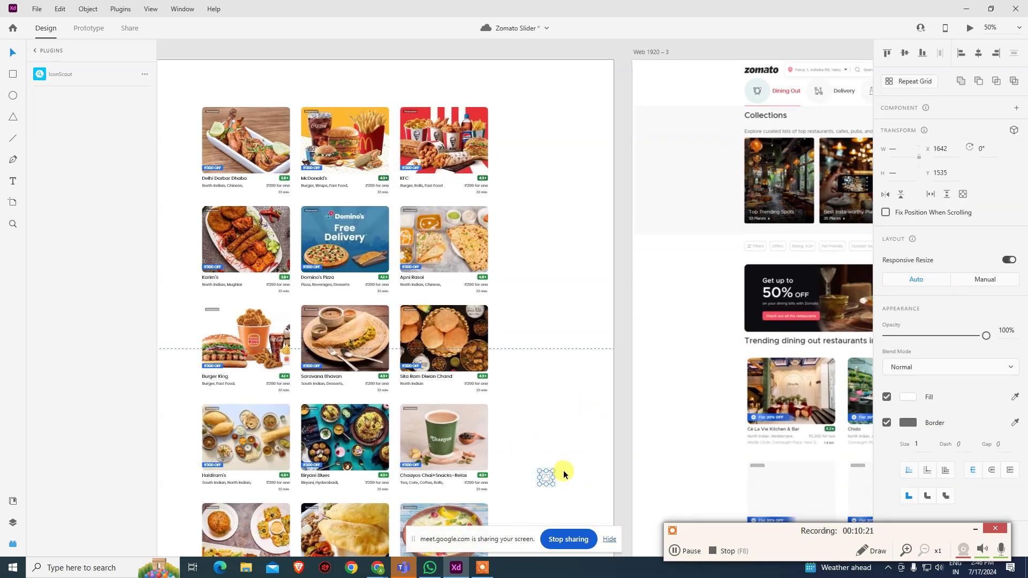
pyautogui.hotkey('ctrl', 'g')
# Move the icon group to about X 1688, Y 923, fix its position when scrolling, and check it in the preview.
pyautogui.moveTo(547, 479); pyautogui.dragTo(559, 320)
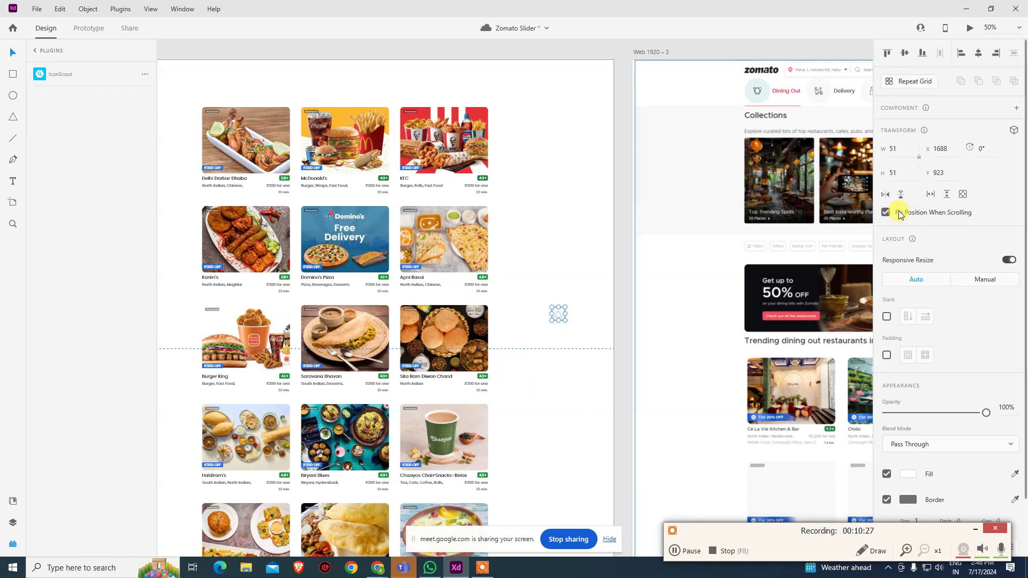
pyautogui.hotkey('ctrl', 'Return')
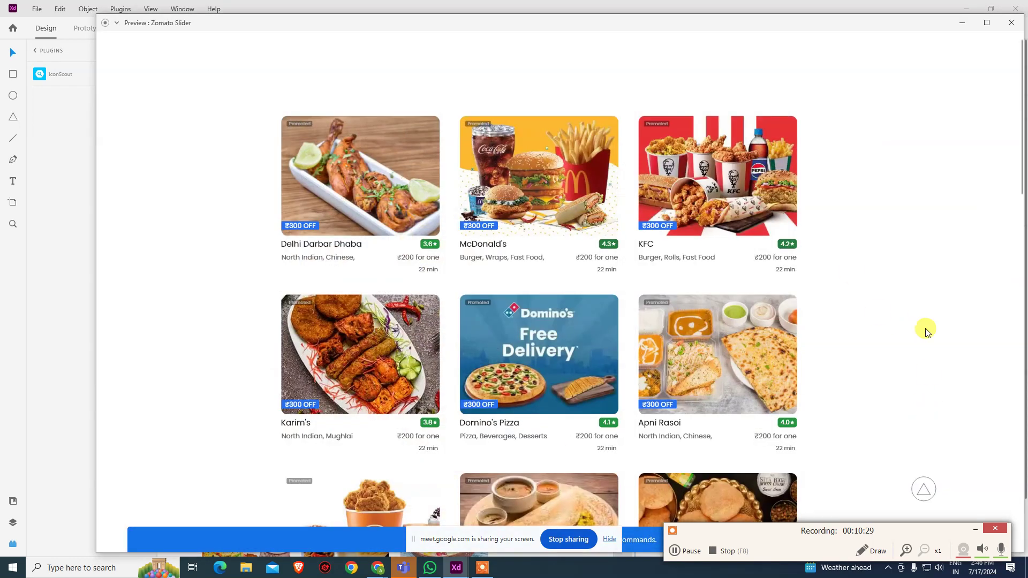
pyautogui.click(1011, 23)
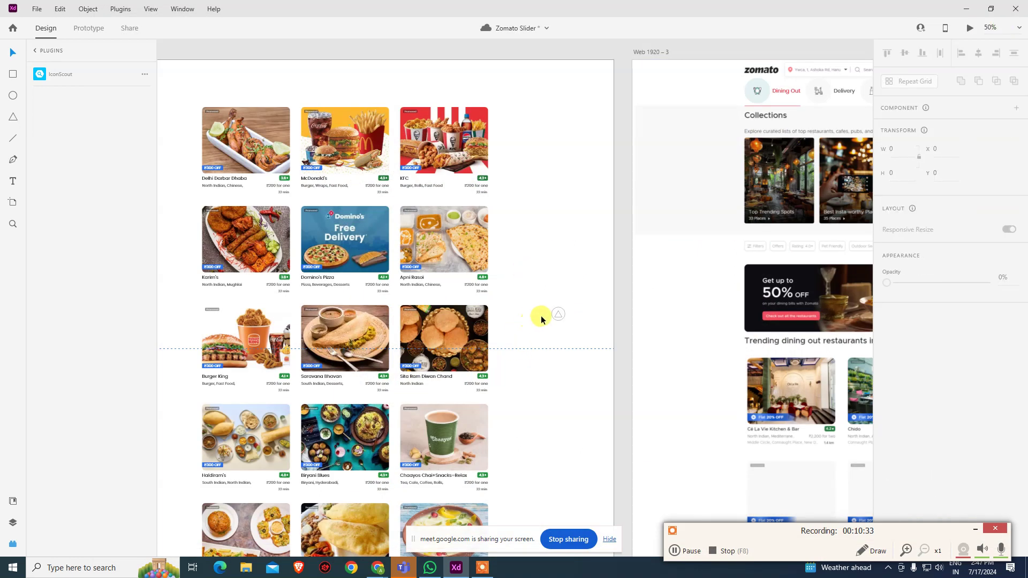
# Give the icon group a Tap interaction of type Scroll To with Component 5 – 1 as its destination.
pyautogui.click(557, 314)
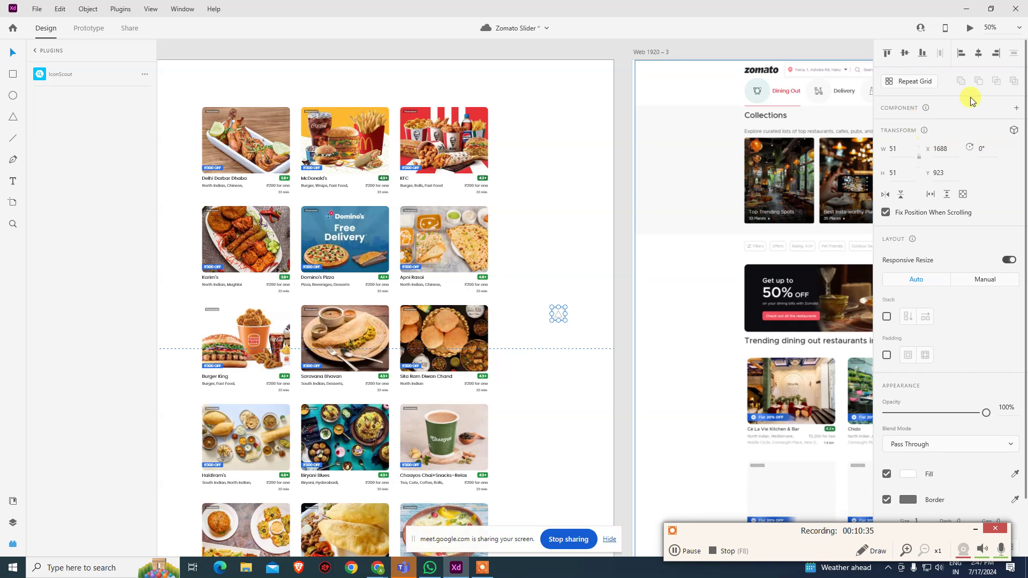
pyautogui.click(78, 28)
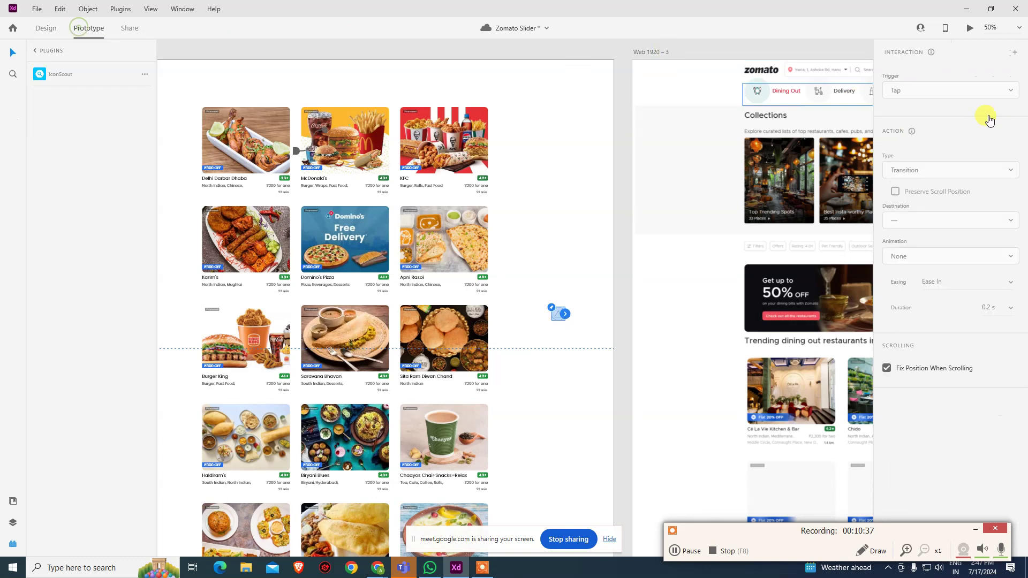
pyautogui.click(917, 171)
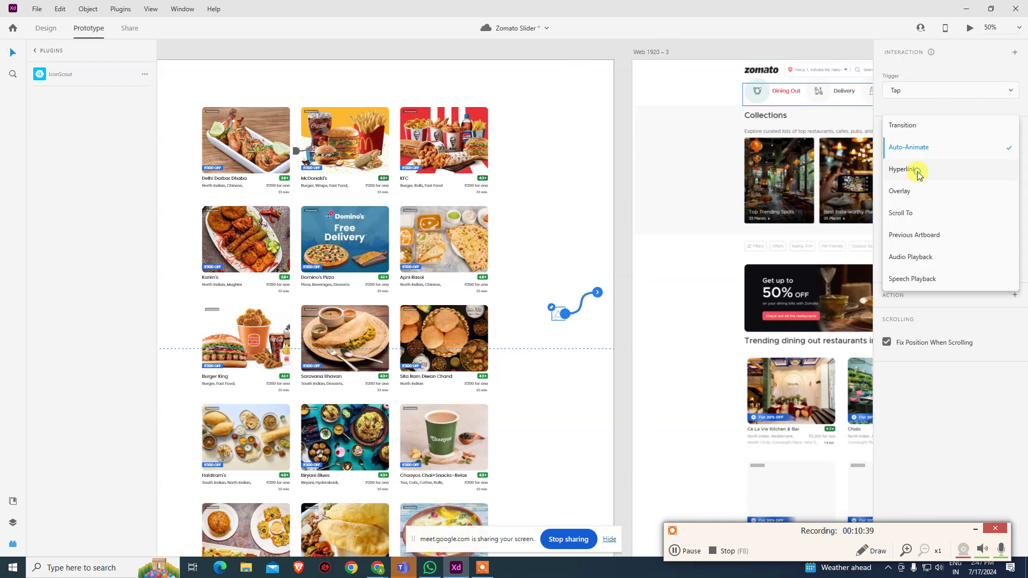
pyautogui.click(929, 217)
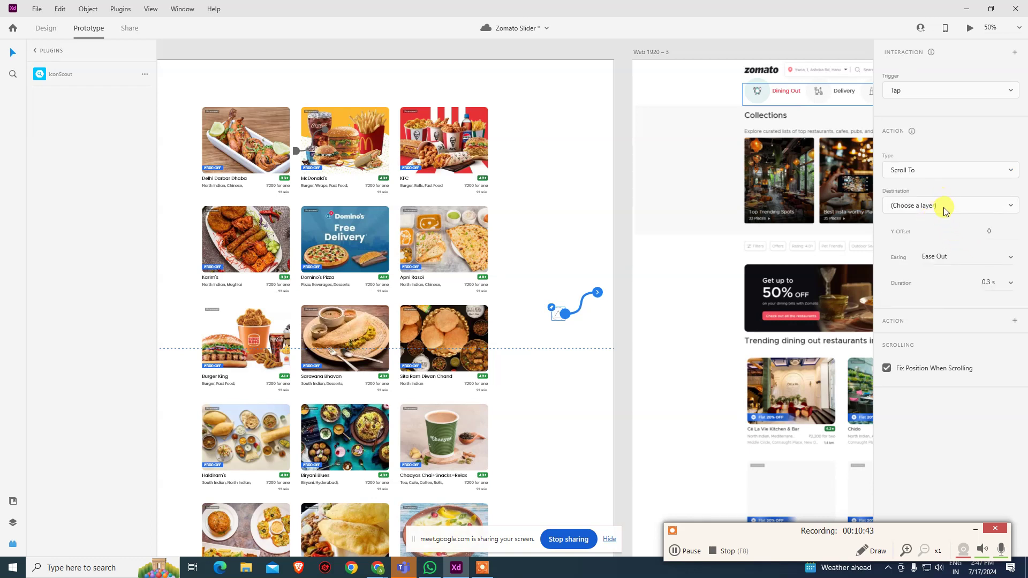
pyautogui.click(939, 205)
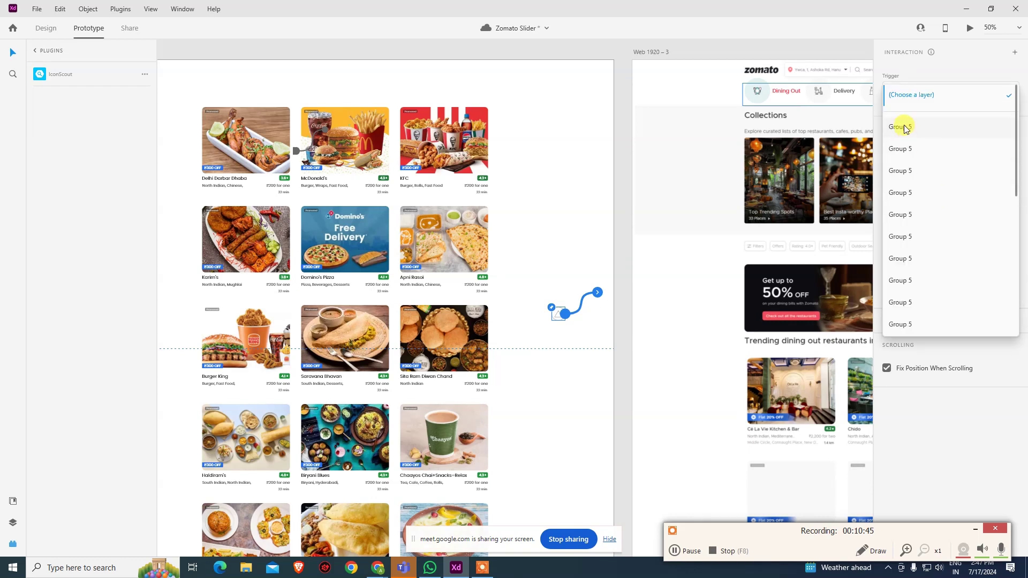
pyautogui.scroll(-5, 934, 279)
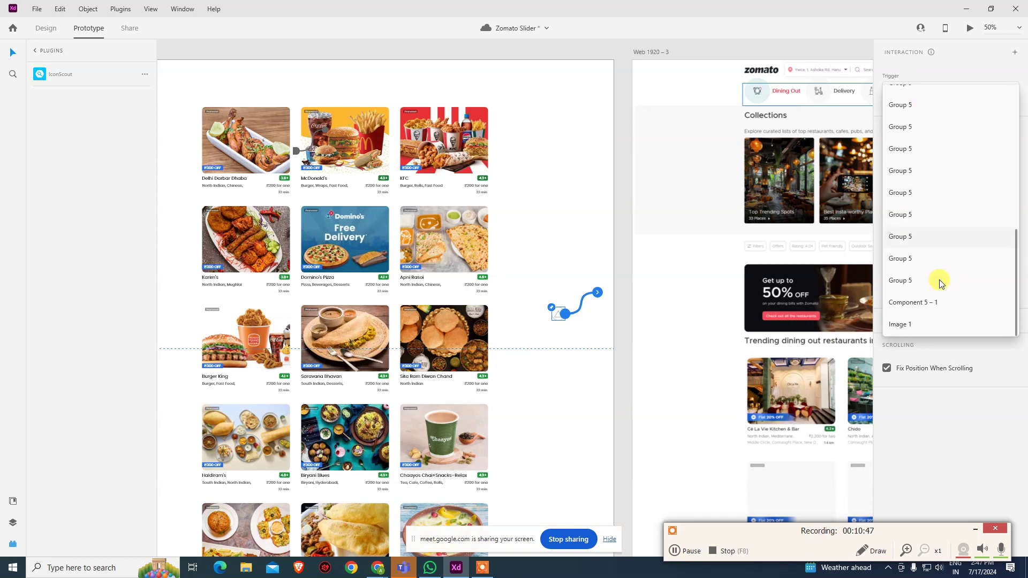
pyautogui.click(918, 304)
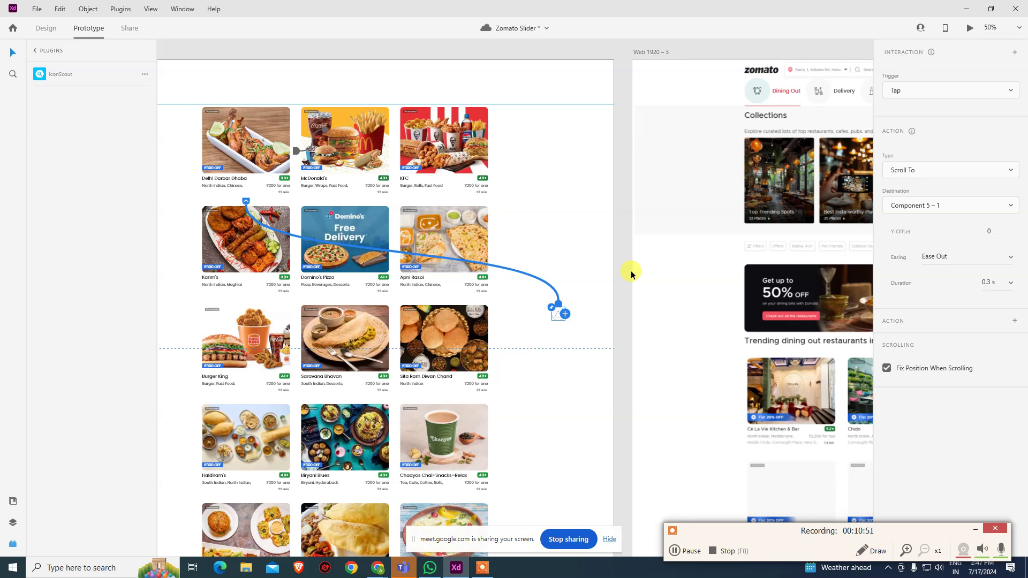
# Preview the restaurant page, scroll down and test the fixed triangle icon's scroll-to-top action twice.
pyautogui.hotkey('ctrl', 'Return')
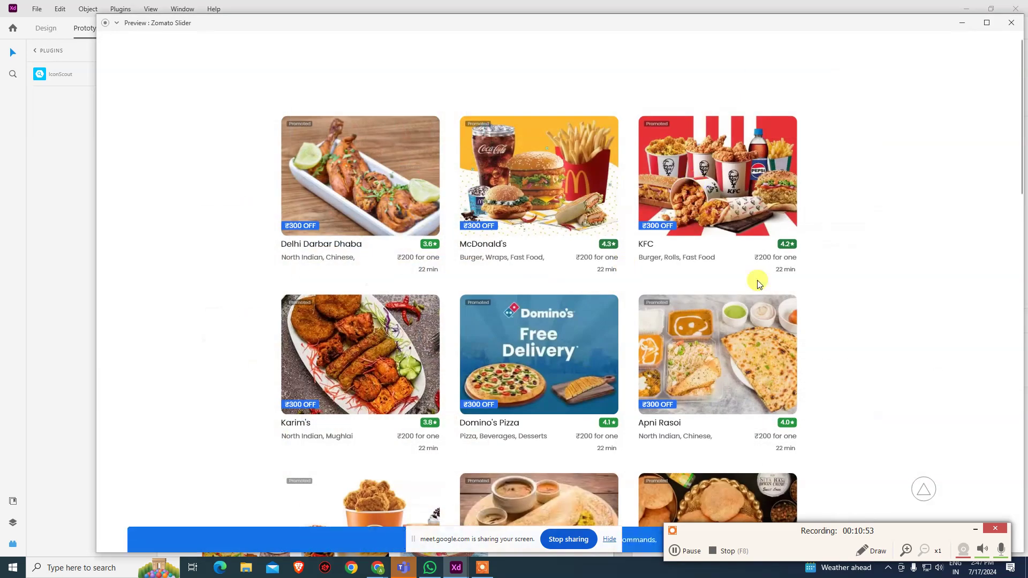
pyautogui.scroll(-10, 777, 271)
pyautogui.scroll(-5, 878, 385)
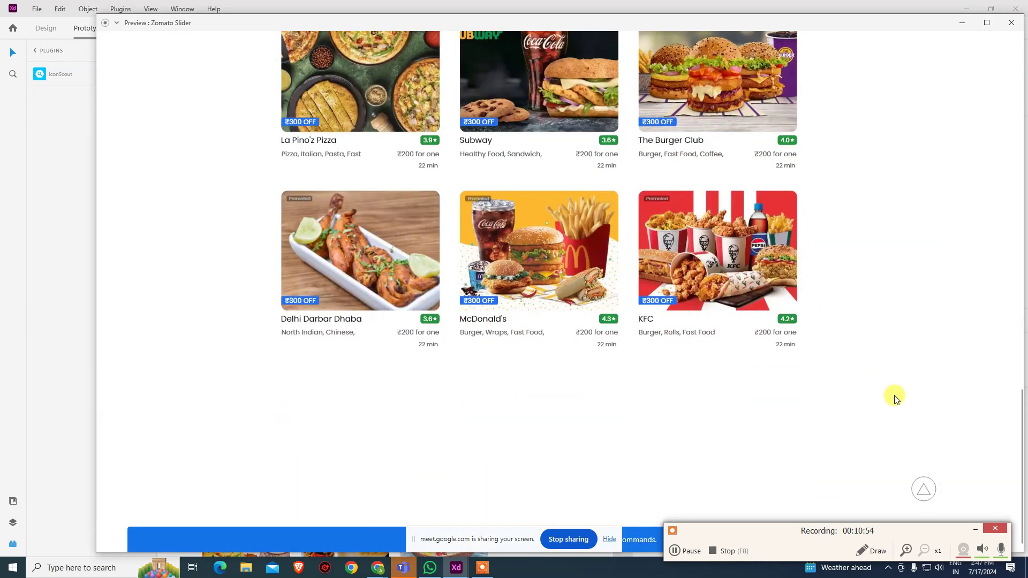
pyautogui.click(923, 484)
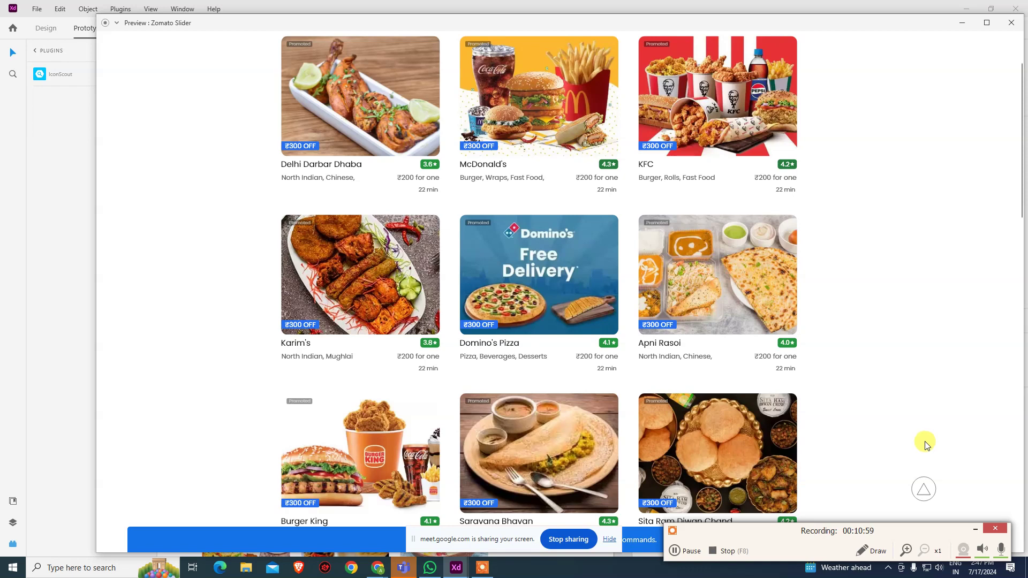
pyautogui.scroll(2, 544, 143)
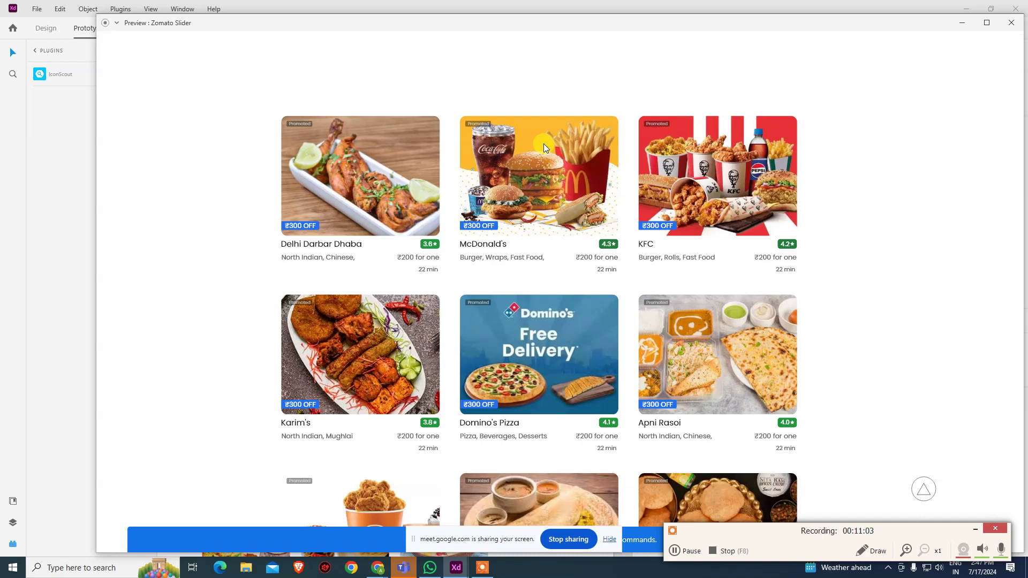
pyautogui.scroll(-10, 789, 304)
pyautogui.click(925, 487)
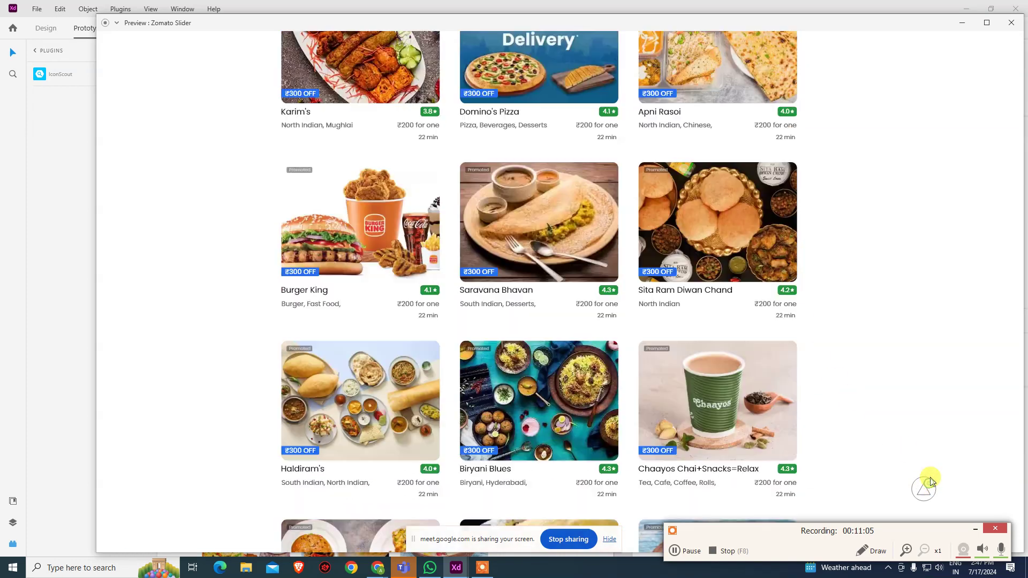
pyautogui.click(1011, 23)
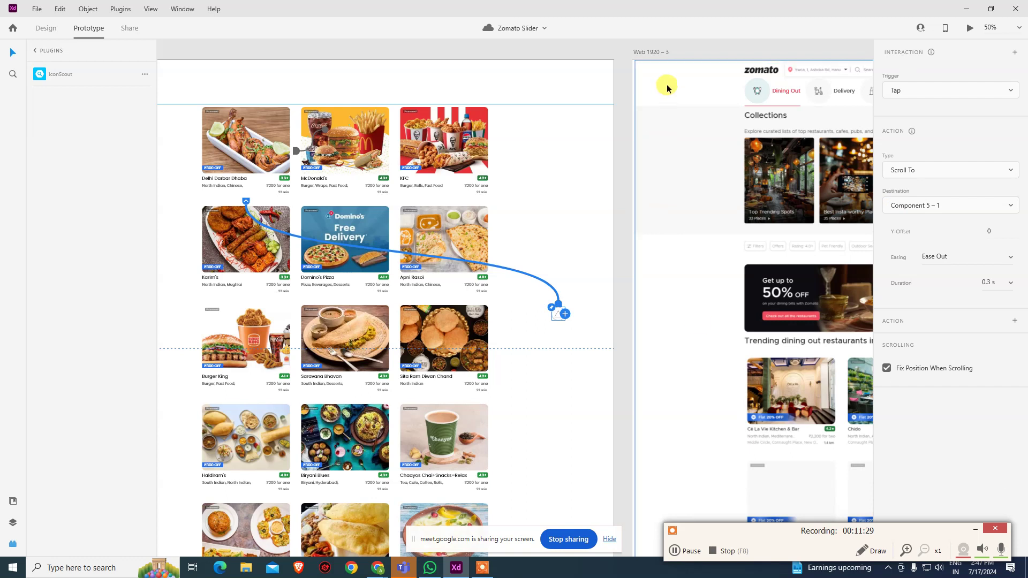
pyautogui.click(662, 51)
pyautogui.click(599, 43)
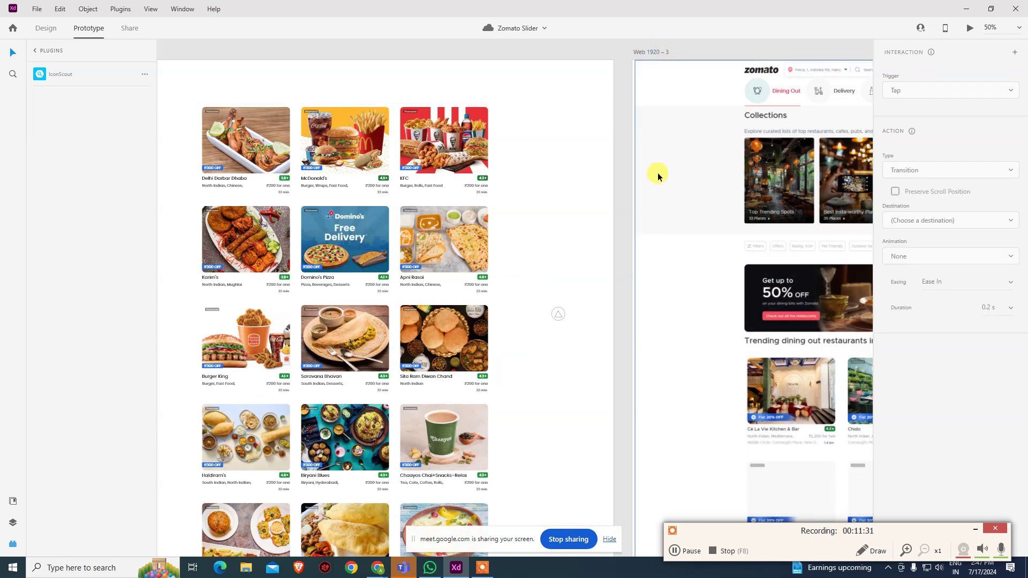
pyautogui.moveTo(570, 203); pyautogui.dragTo(473, 216)
pyautogui.hscroll(10, 473, 216)
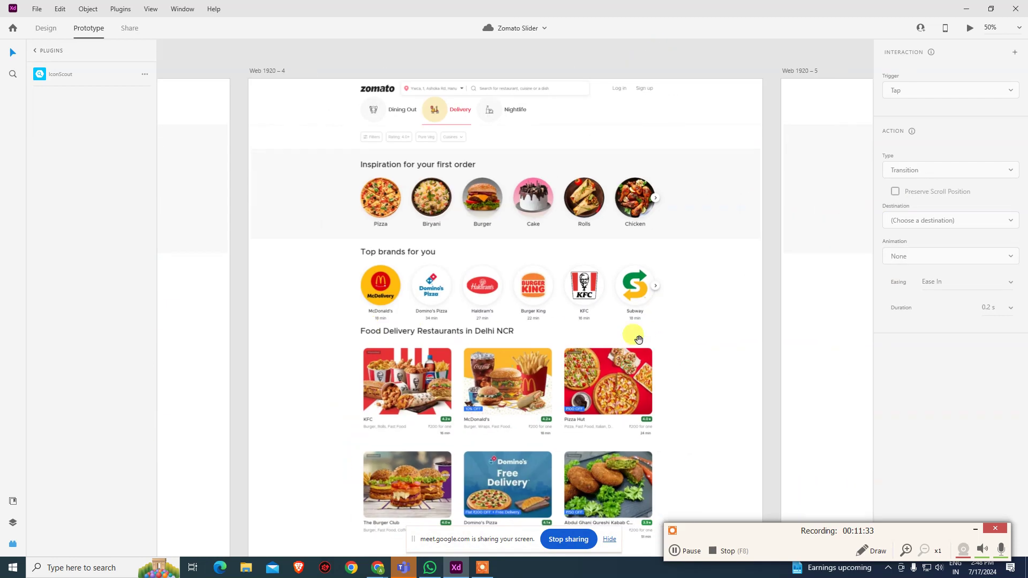
pyautogui.moveTo(577, 341); pyautogui.dragTo(776, 349)
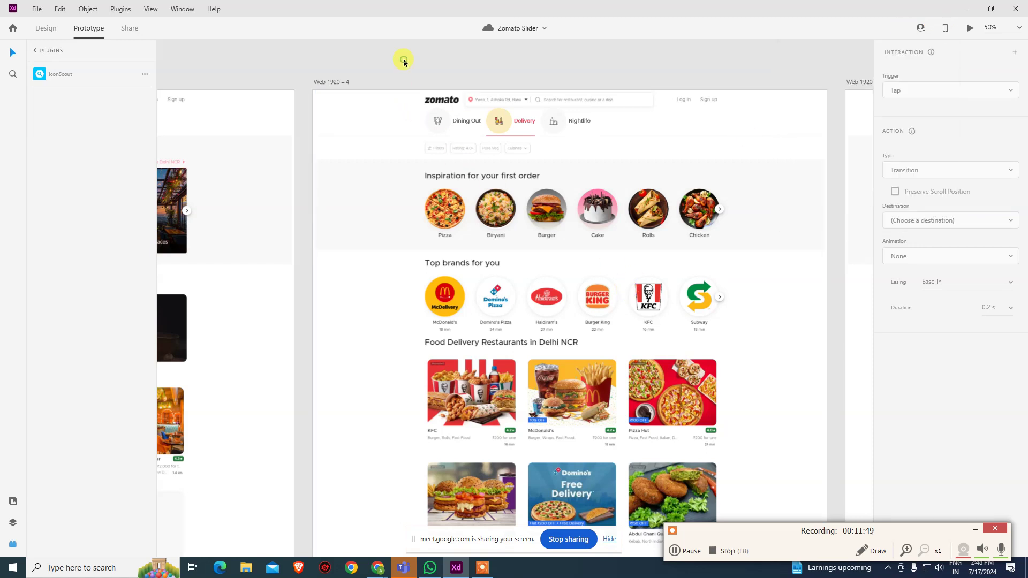
# Open the share link settings of the Zomato Slider document and go from its link options to the Adobe website.
pyautogui.click(130, 29)
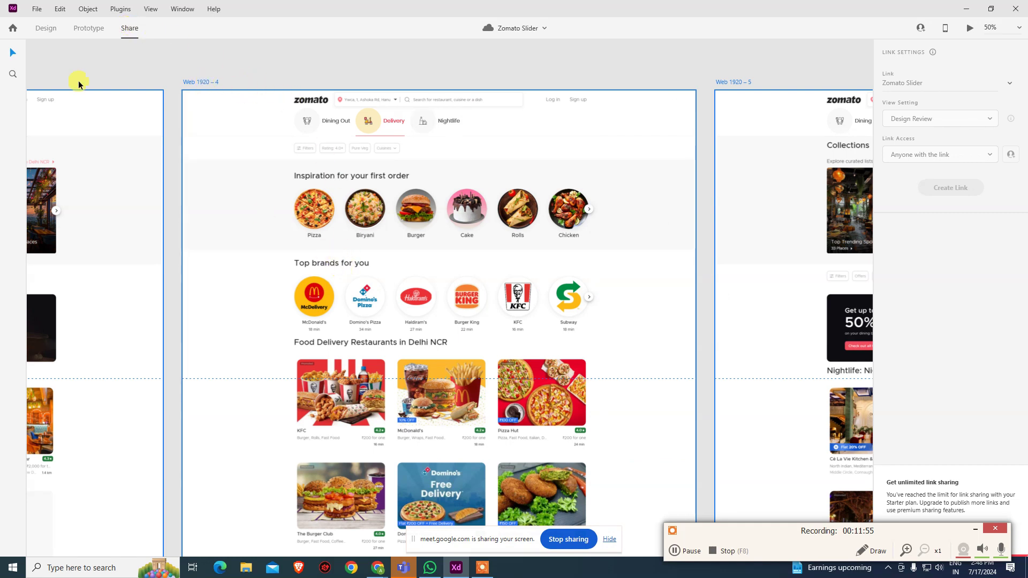
pyautogui.click(87, 29)
pyautogui.click(124, 30)
pyautogui.click(936, 84)
pyautogui.click(944, 87)
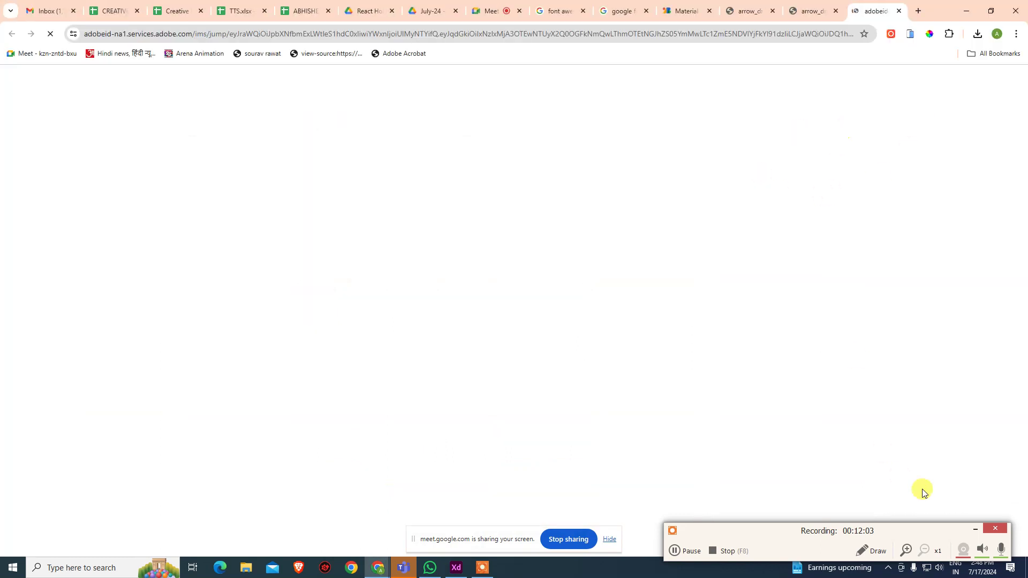
pyautogui.click(972, 529)
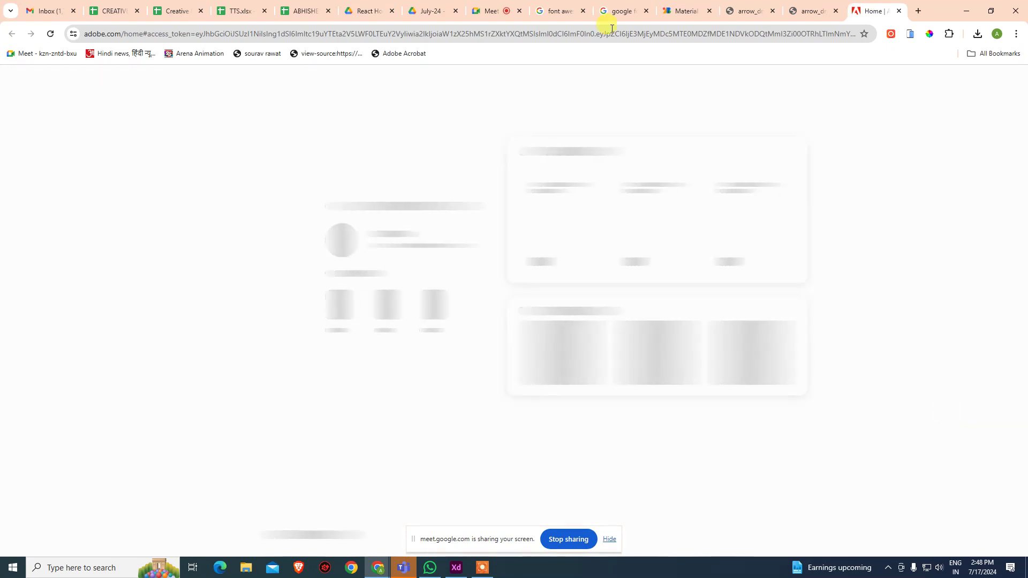
# Close the five browser tabs with the font, Google, Material and arrow icon pages.
pyautogui.middleClick(563, 16)
pyautogui.middleClick(564, 16)
pyautogui.middleClick(564, 16)
pyautogui.middleClick(564, 16)
pyautogui.middleClick(563, 16)
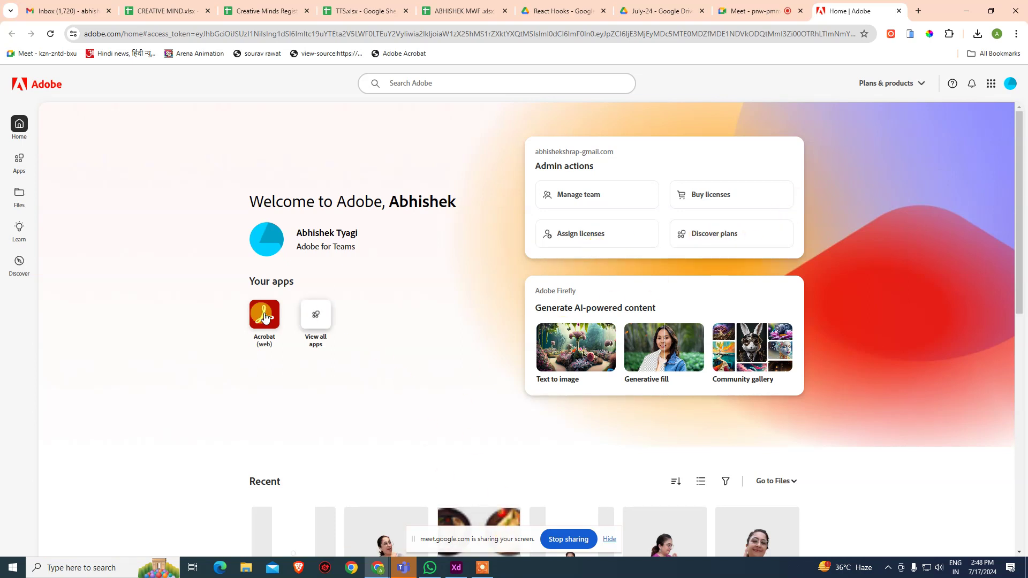
# Look through the recent files on the Adobe home page and open the team management action.
pyautogui.scroll(-5, 229, 355)
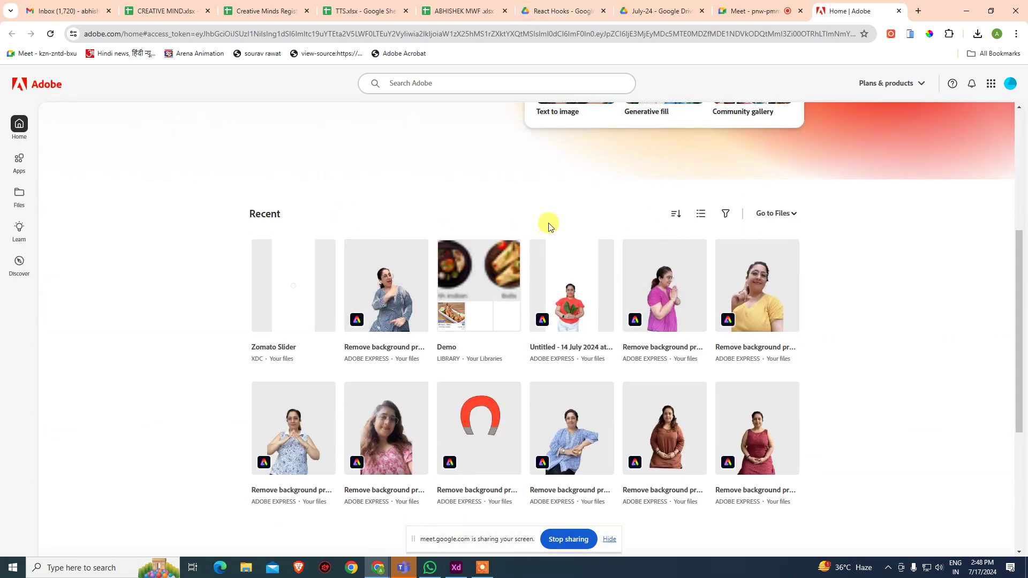
pyautogui.scroll(-6, 536, 241)
pyautogui.scroll(10, 471, 236)
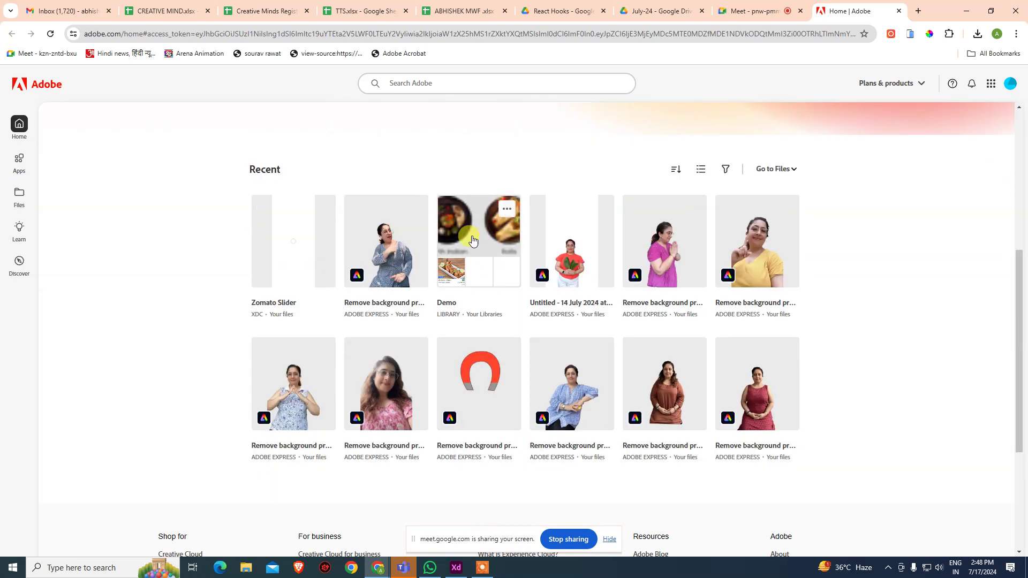
pyautogui.scroll(1, 480, 236)
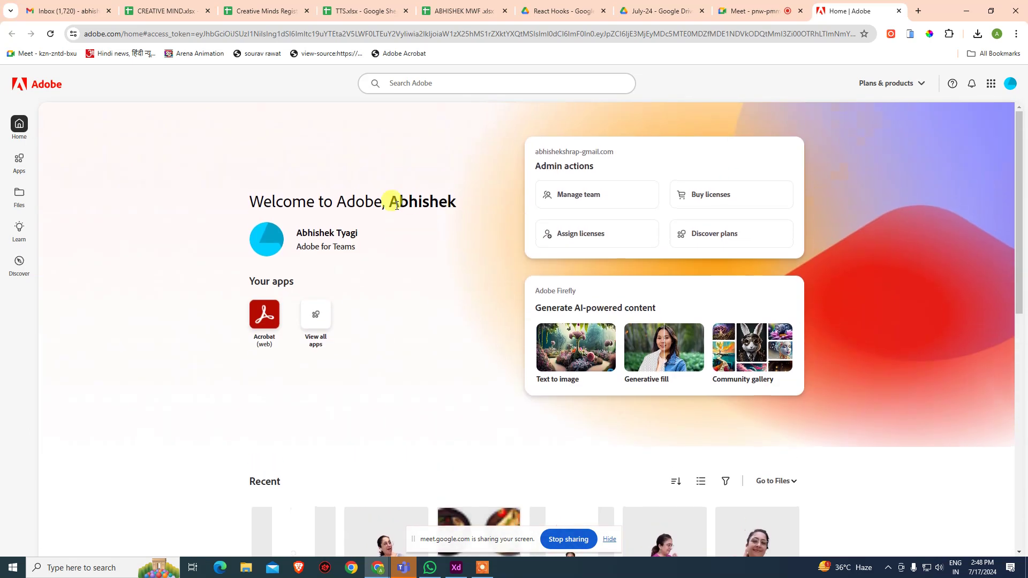
pyautogui.click(561, 194)
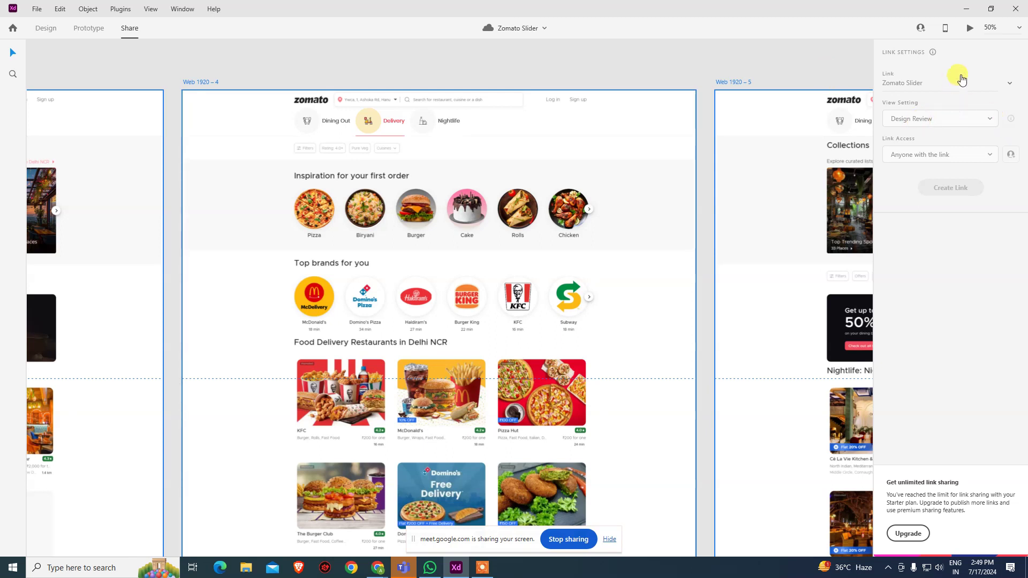
# Return to Adobe XD's Design mode, view the document's coediting invitation options and dismiss them.
pyautogui.click(46, 28)
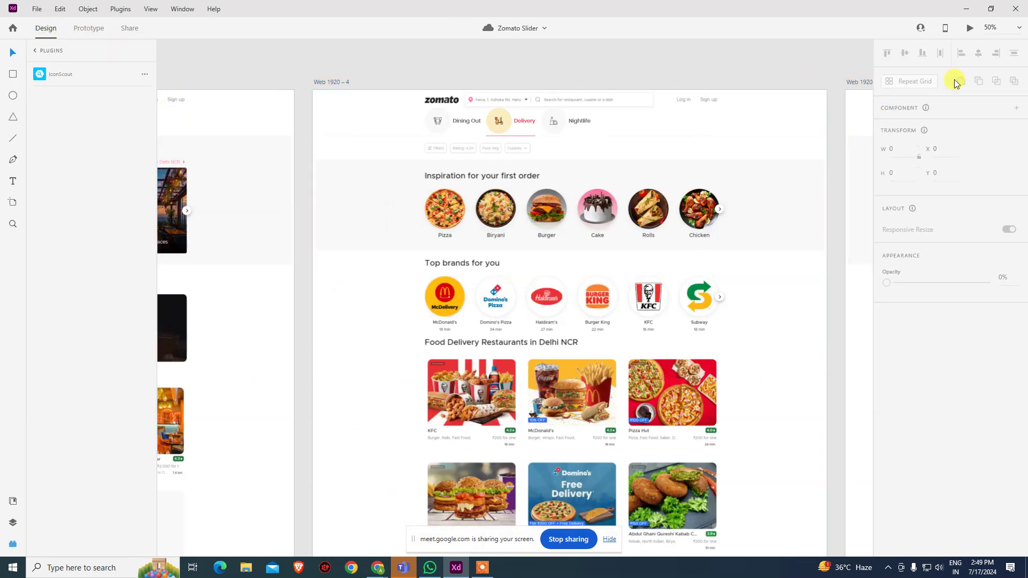
pyautogui.click(920, 29)
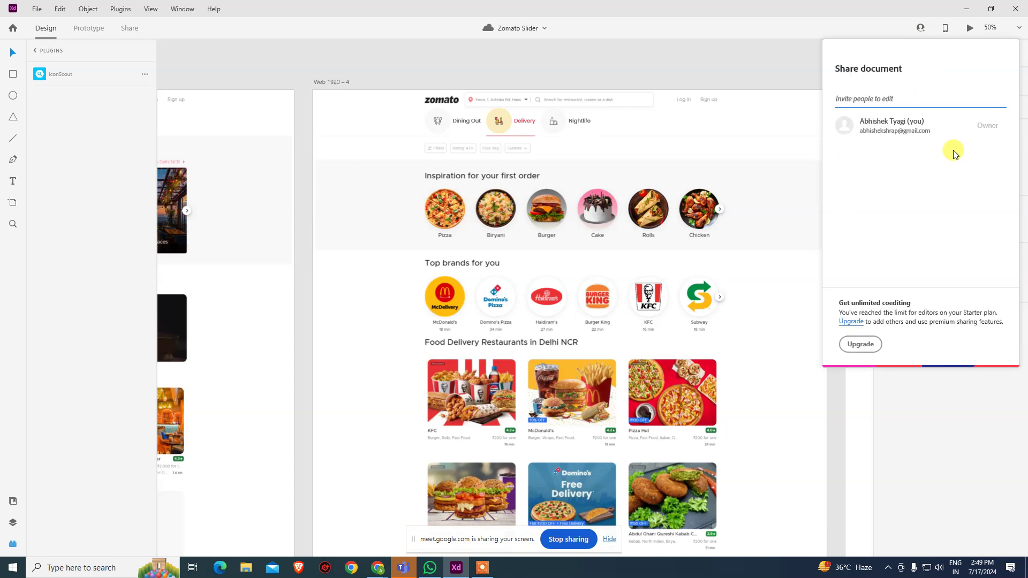
pyautogui.click(917, 99)
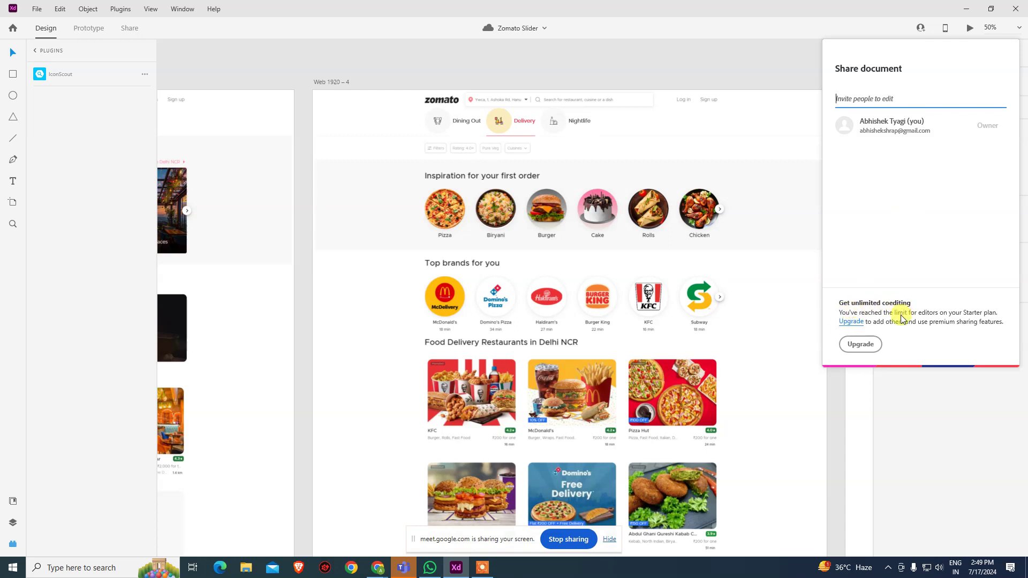
pyautogui.click(494, 73)
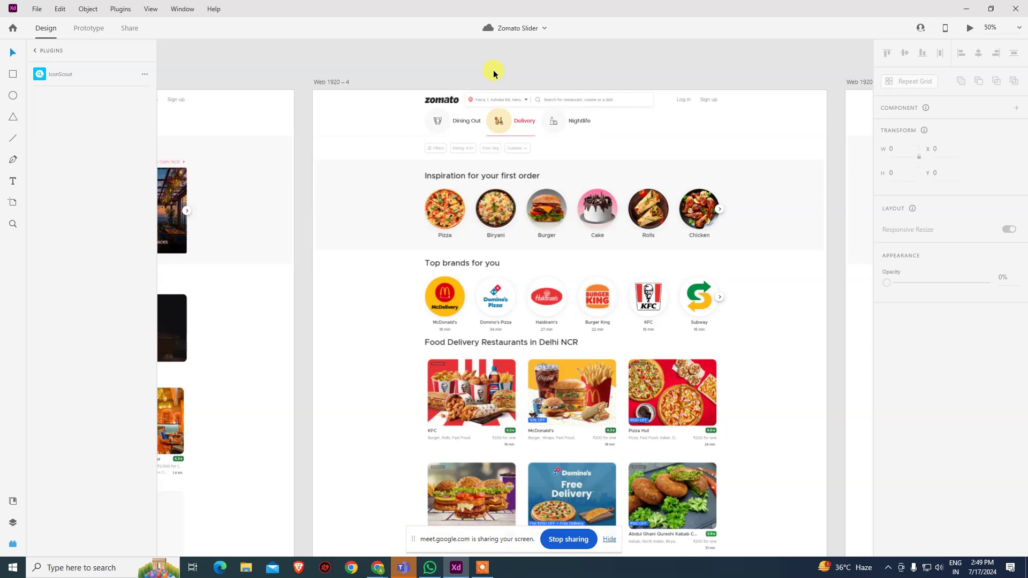
# Look over the document's artboards, from the accordion screens through the restaurant pages to the login and sign-up screens.
pyautogui.hotkey('ctrl', '-')
pyautogui.hotkey('ctrl', '-')
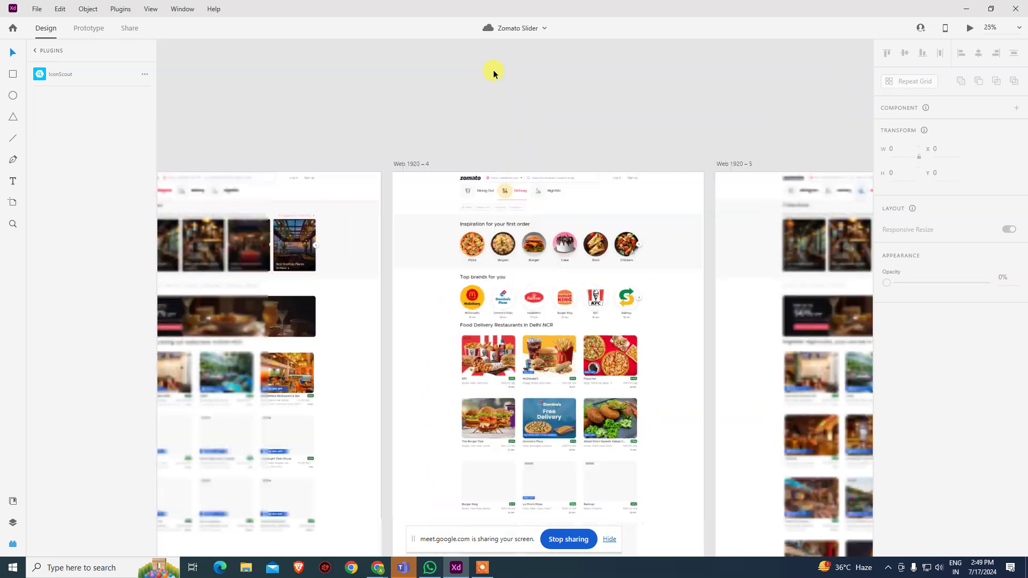
pyautogui.scroll(-5, 471, 195)
pyautogui.hscroll(-3, 471, 194)
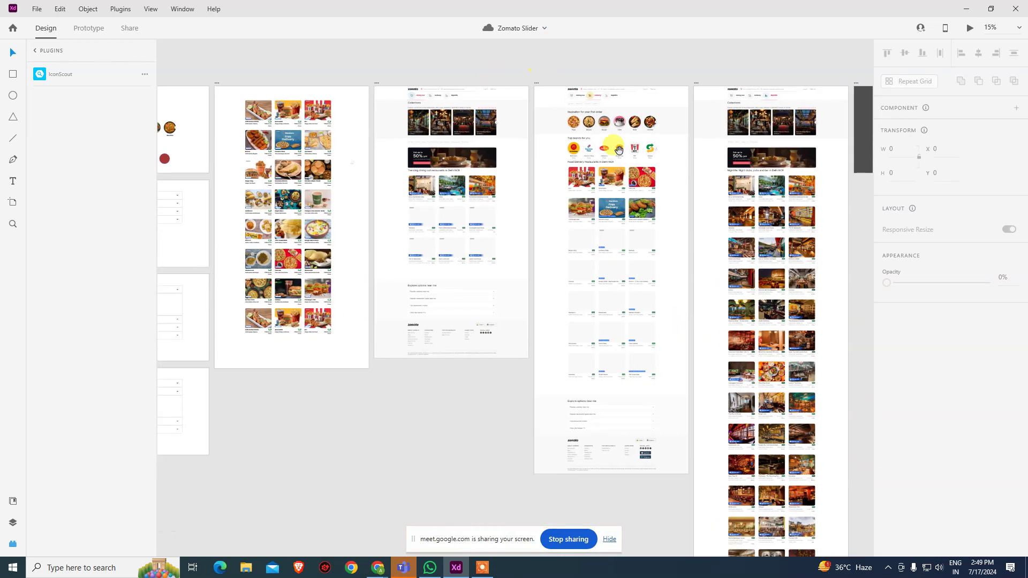
pyautogui.hscroll(-6, 521, 224)
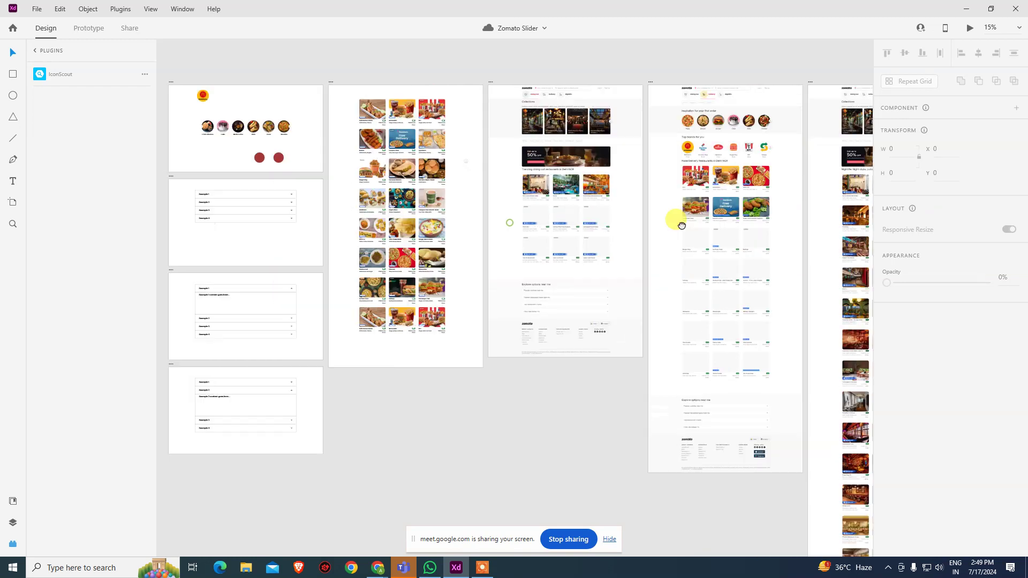
pyautogui.hscroll(4, 509, 233)
pyautogui.moveTo(727, 352); pyautogui.dragTo(409, 305)
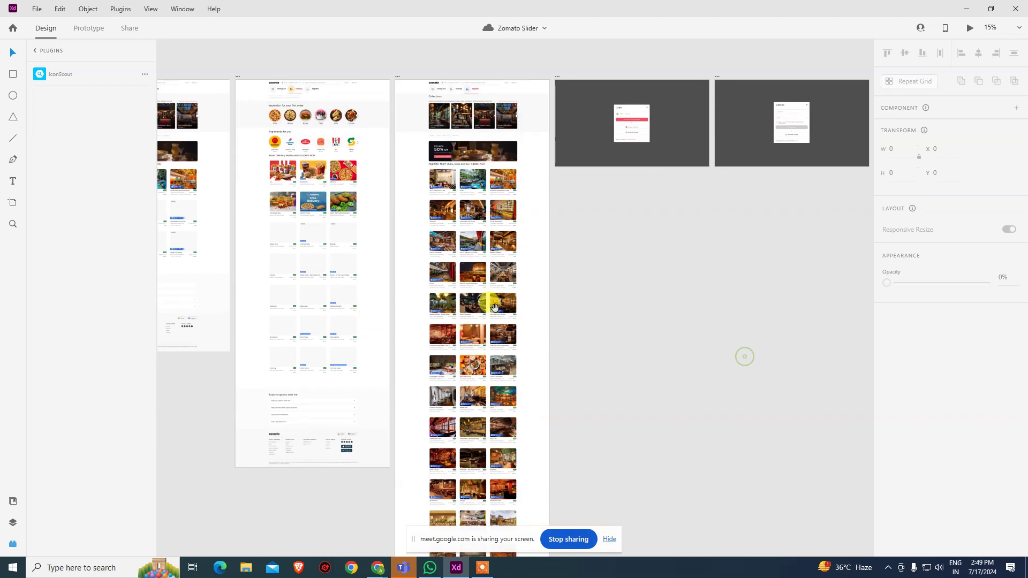
pyautogui.moveTo(638, 308); pyautogui.dragTo(676, 414)
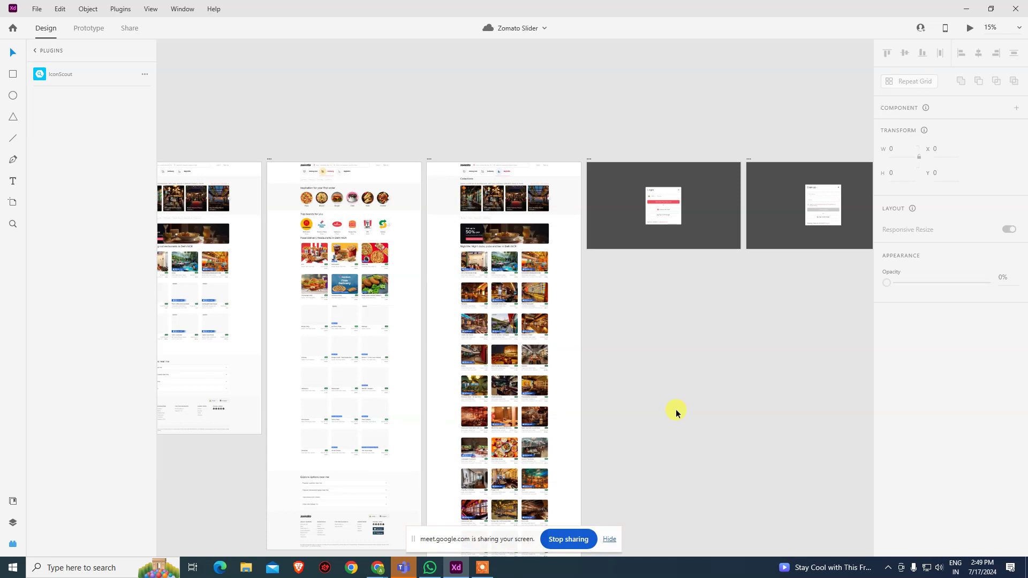
# Try to invite a collaborator to edit the Zomato Slider document using the suggested contact's e-mail address.
pyautogui.click(920, 28)
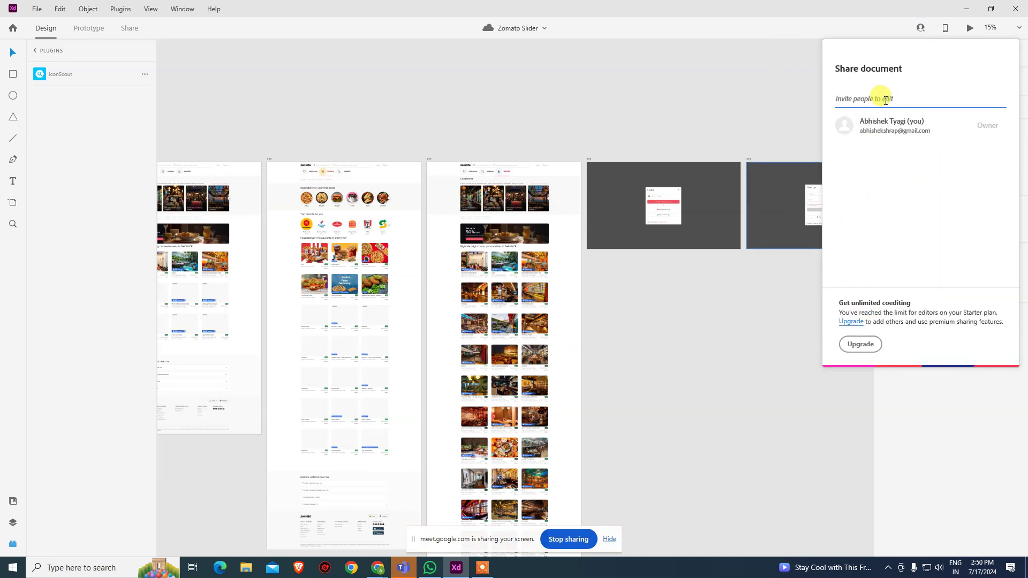
pyautogui.write('a')
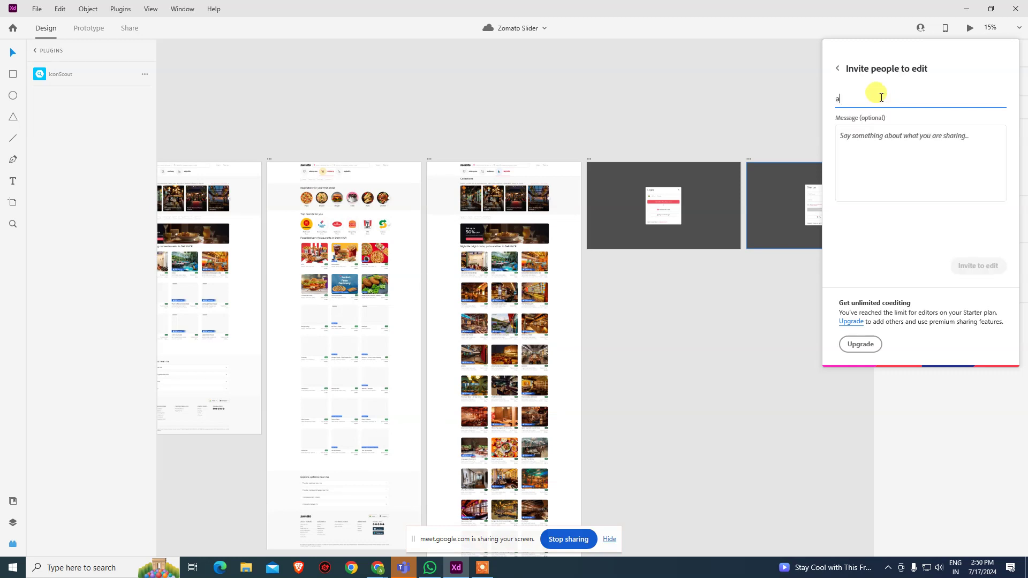
pyautogui.write('shish')
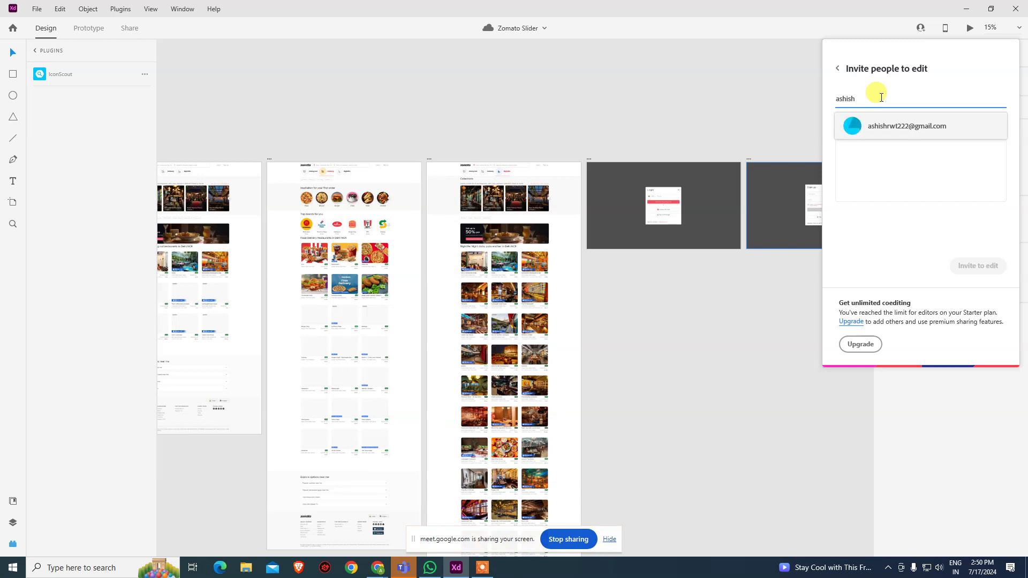
pyautogui.click(929, 127)
pyautogui.click(906, 172)
pyautogui.click(892, 114)
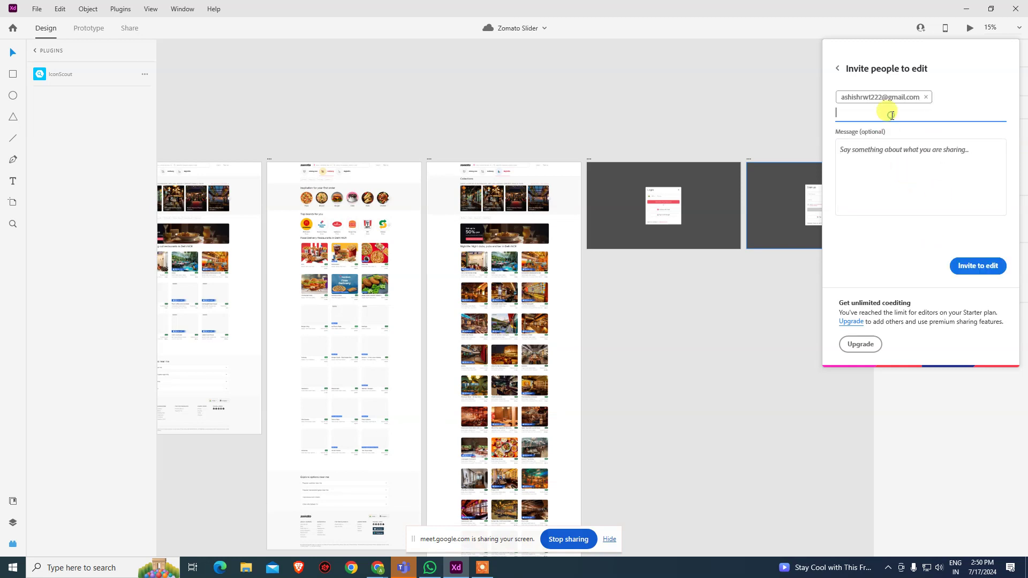
pyautogui.click(972, 268)
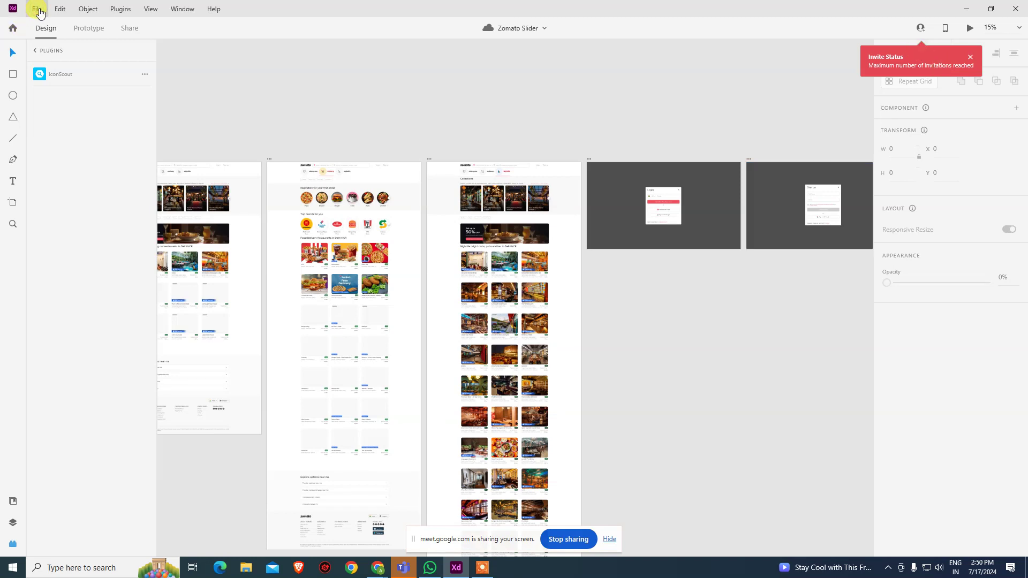
# Open the link management page from the XD home screen and permanently delete the Arena App Design review link.
pyautogui.click(13, 28)
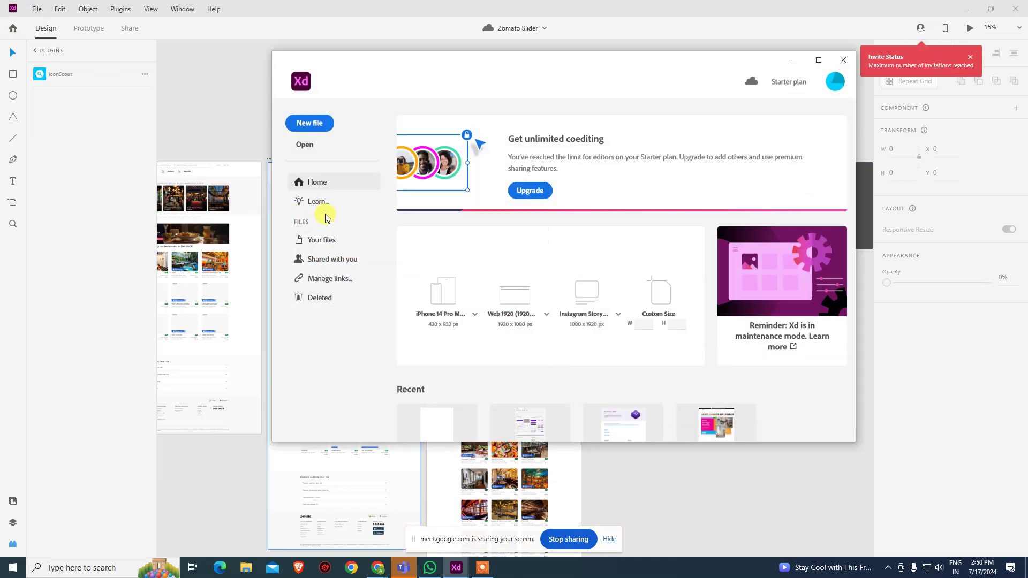
pyautogui.click(341, 279)
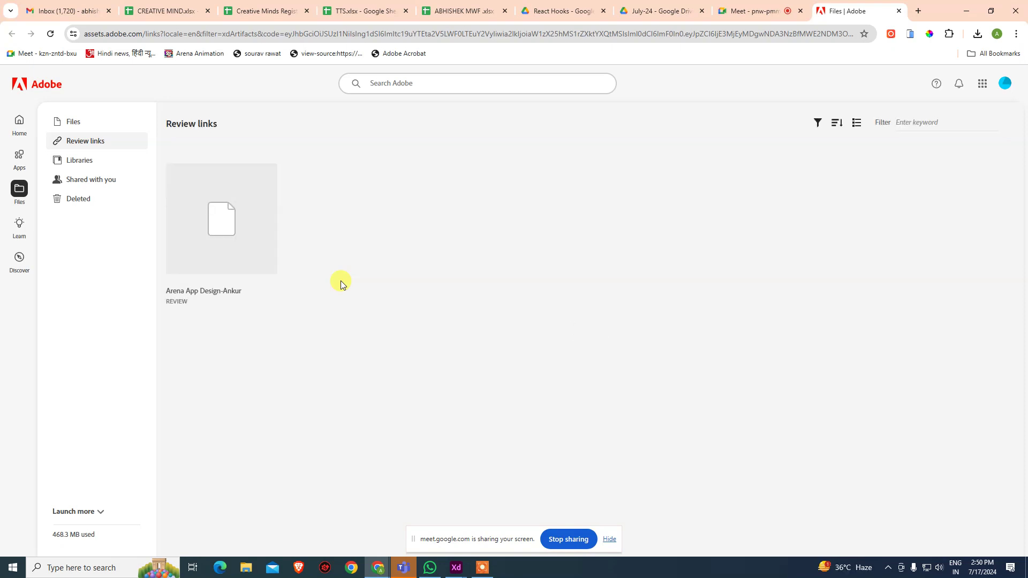
pyautogui.click(185, 180)
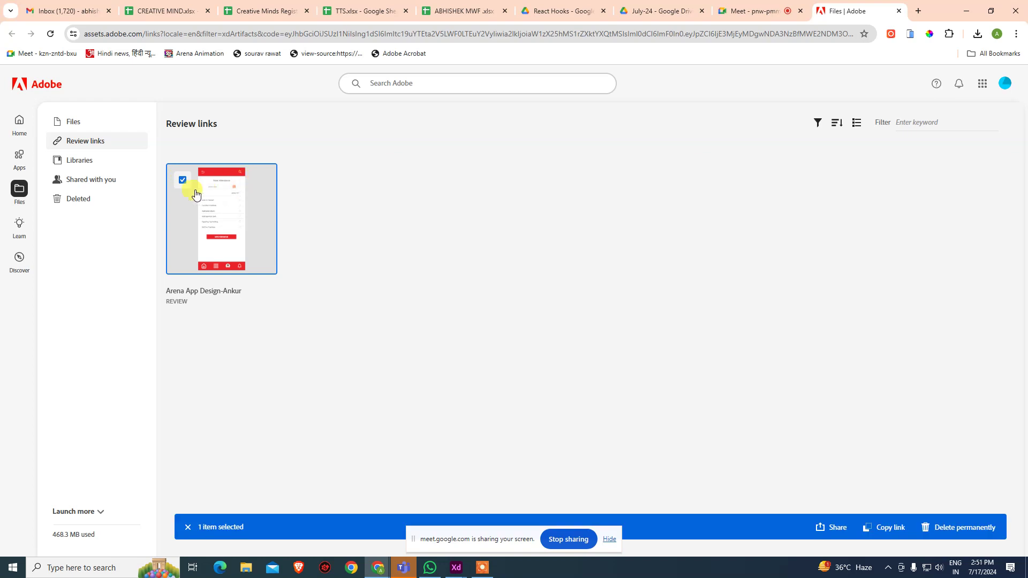
pyautogui.click(182, 182)
pyautogui.click(261, 180)
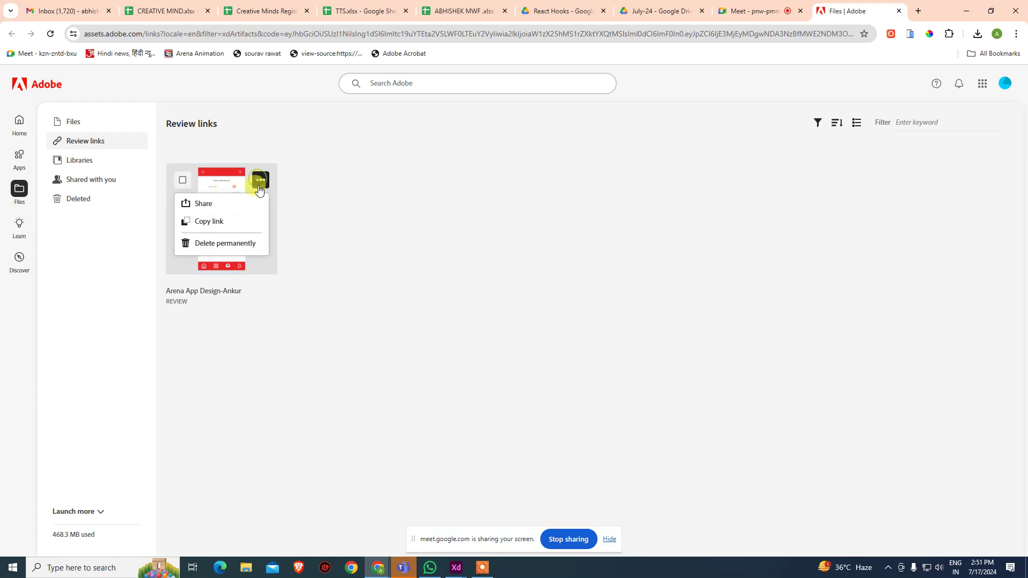
pyautogui.click(242, 245)
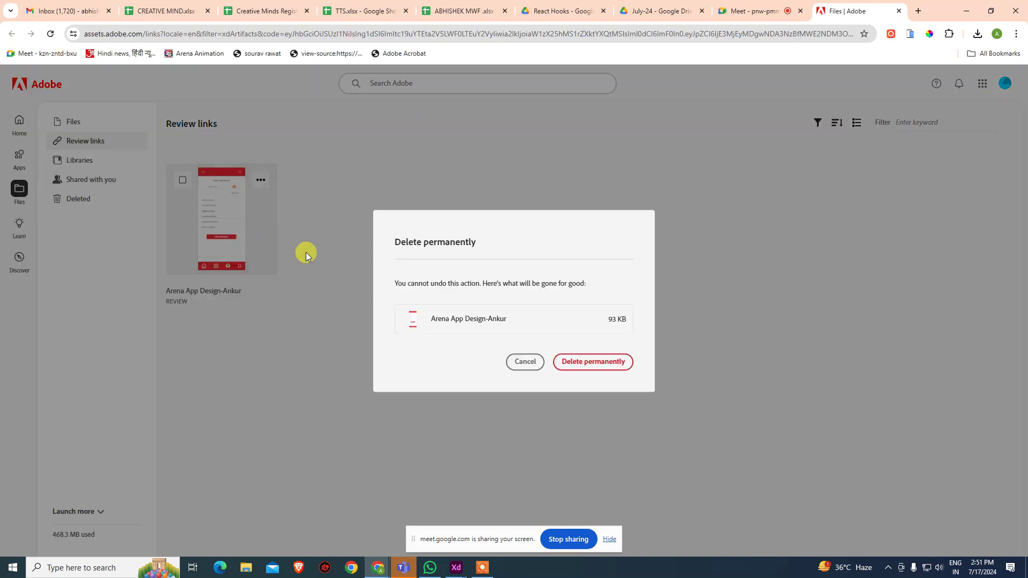
pyautogui.click(611, 362)
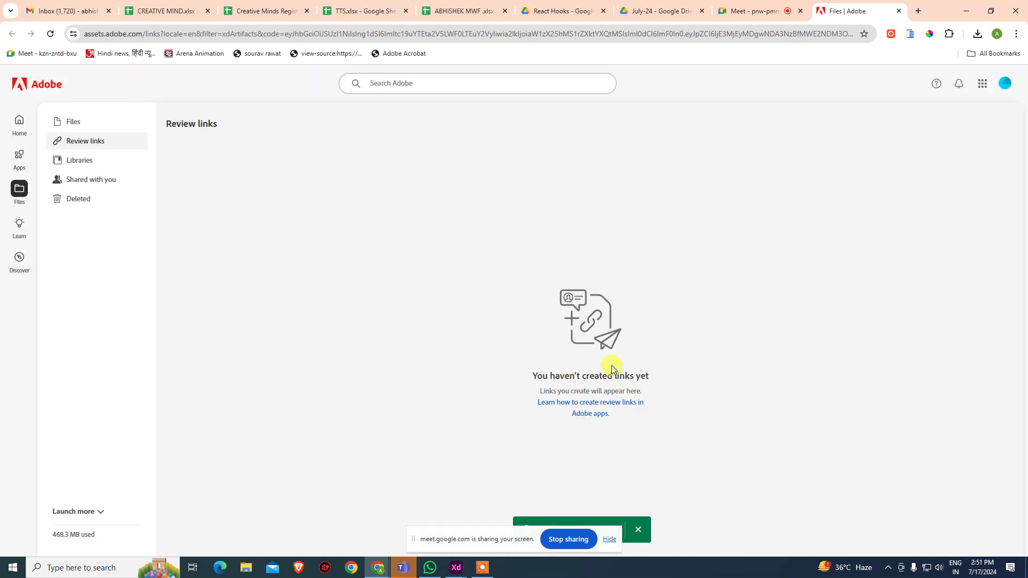
# Browse the stored cloud files on the Adobe website and recheck the review links.
pyautogui.click(93, 118)
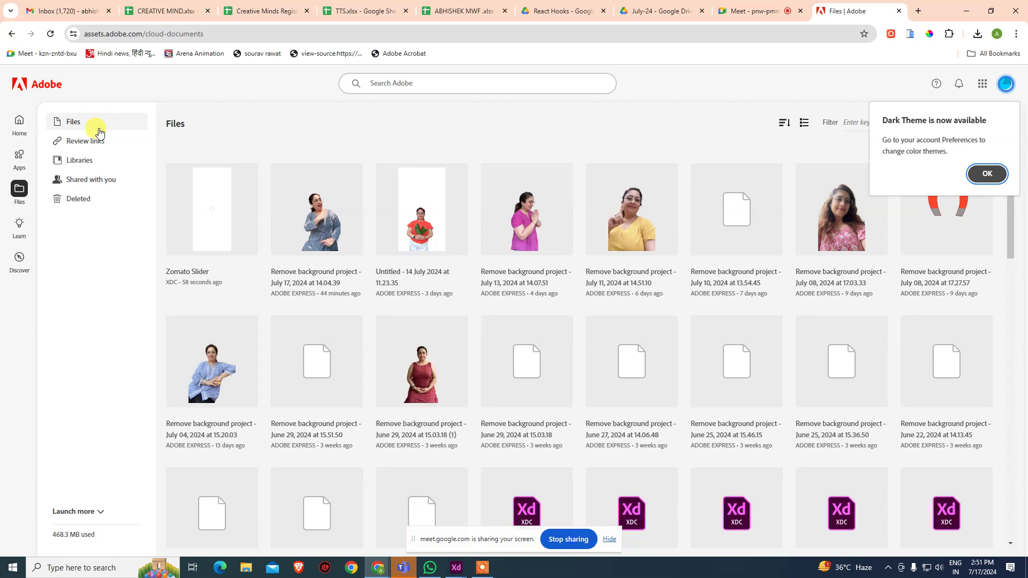
pyautogui.scroll(-6, 172, 262)
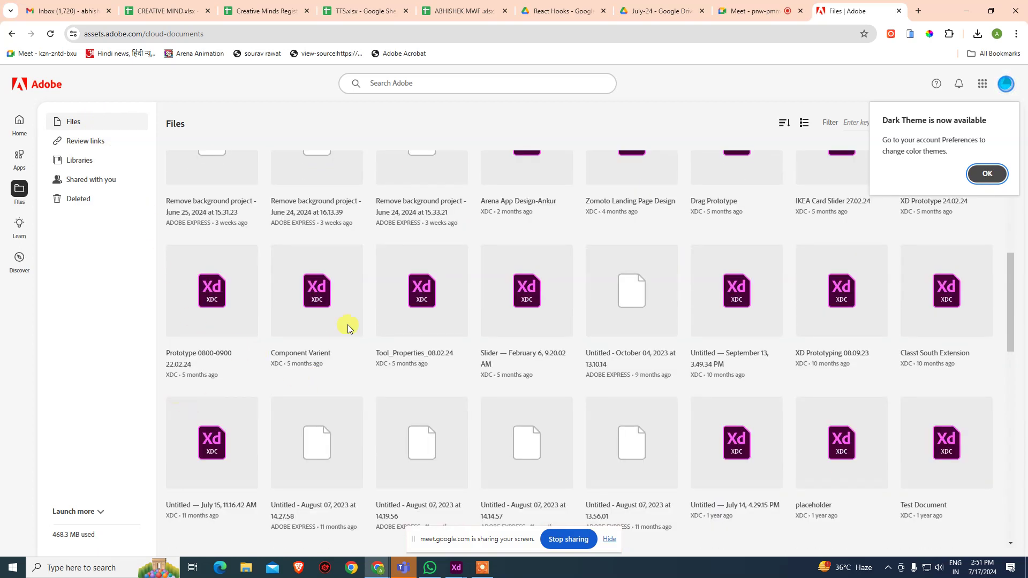
pyautogui.scroll(-6, 455, 397)
pyautogui.scroll(-5, 183, 275)
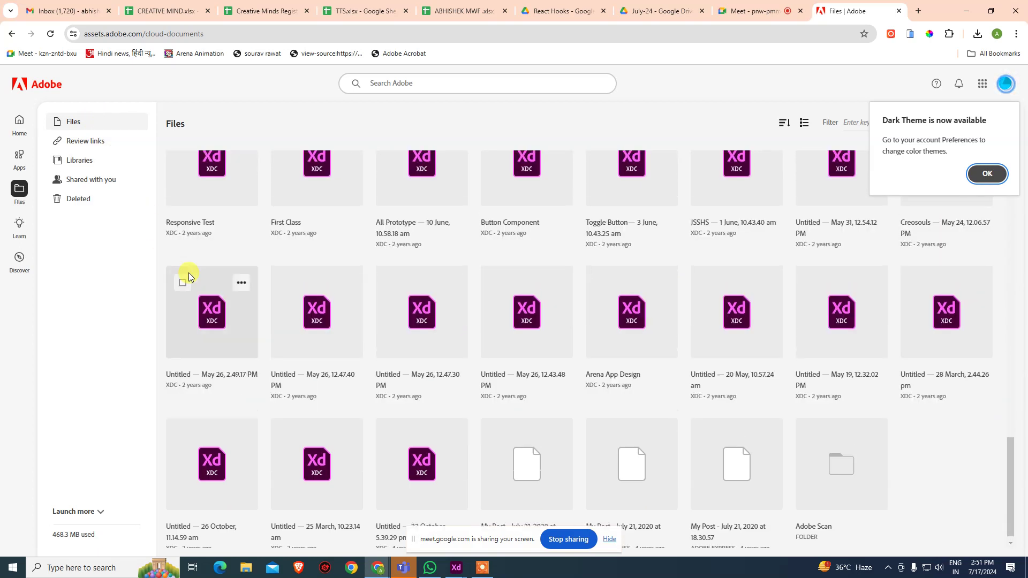
pyautogui.scroll(7, 121, 232)
pyautogui.click(95, 142)
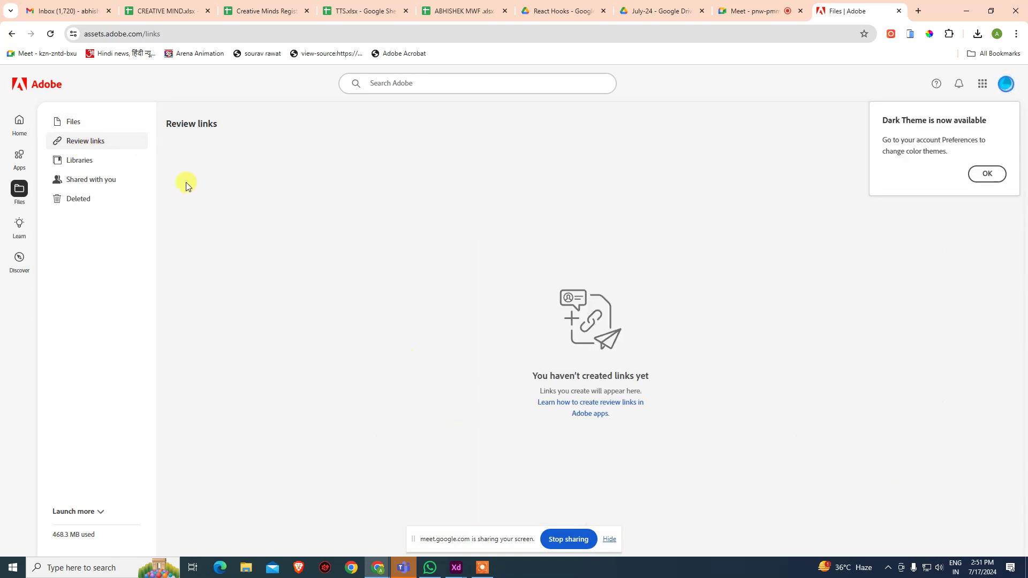
# Try to invite the suggested contact by e-mail to edit the Zomato Slider cloud file, and dismiss the resulting notices.
pyautogui.click(79, 124)
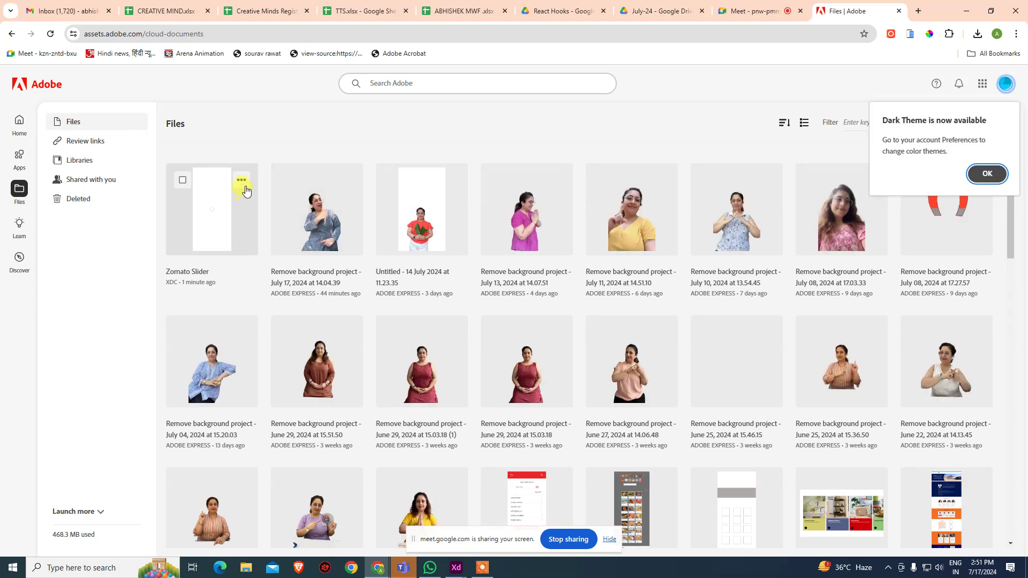
pyautogui.click(242, 181)
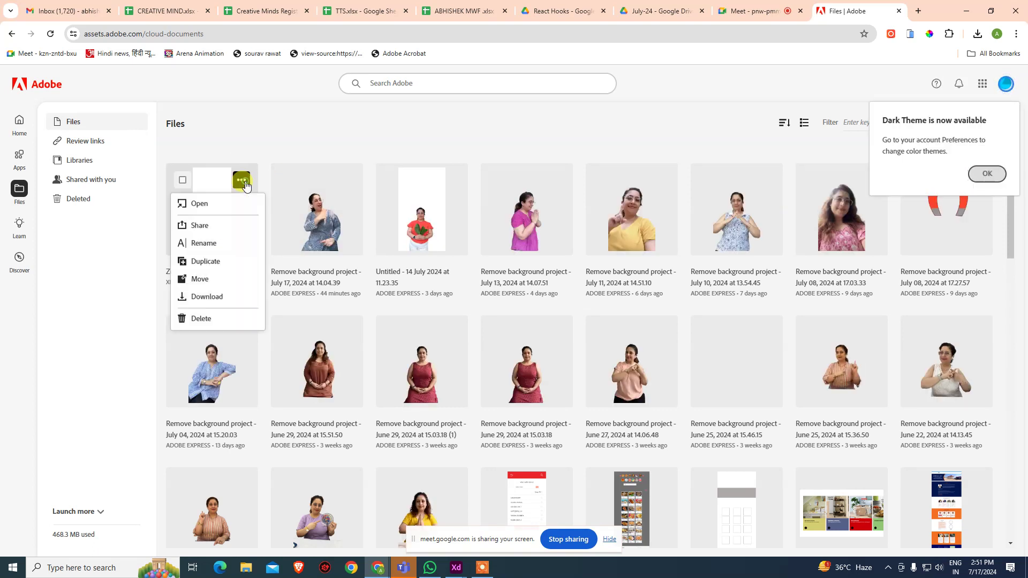
pyautogui.click(219, 229)
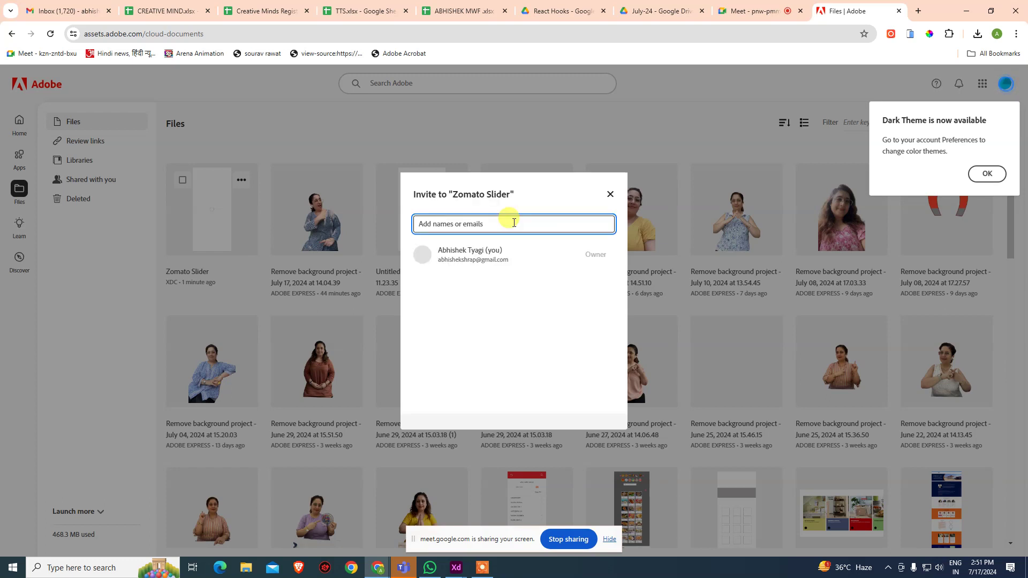
pyautogui.write('ashish')
pyautogui.click(498, 251)
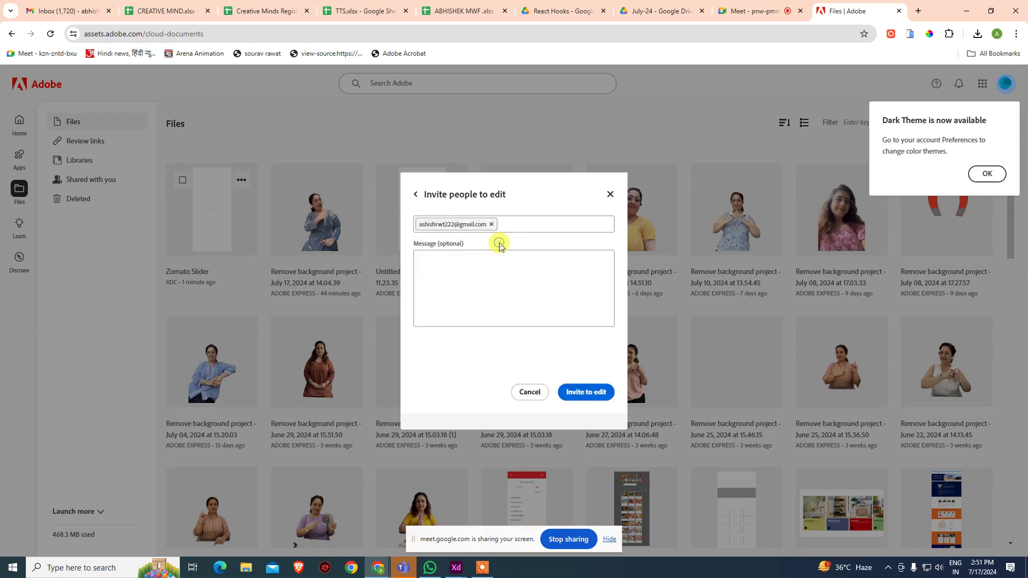
pyautogui.click(593, 393)
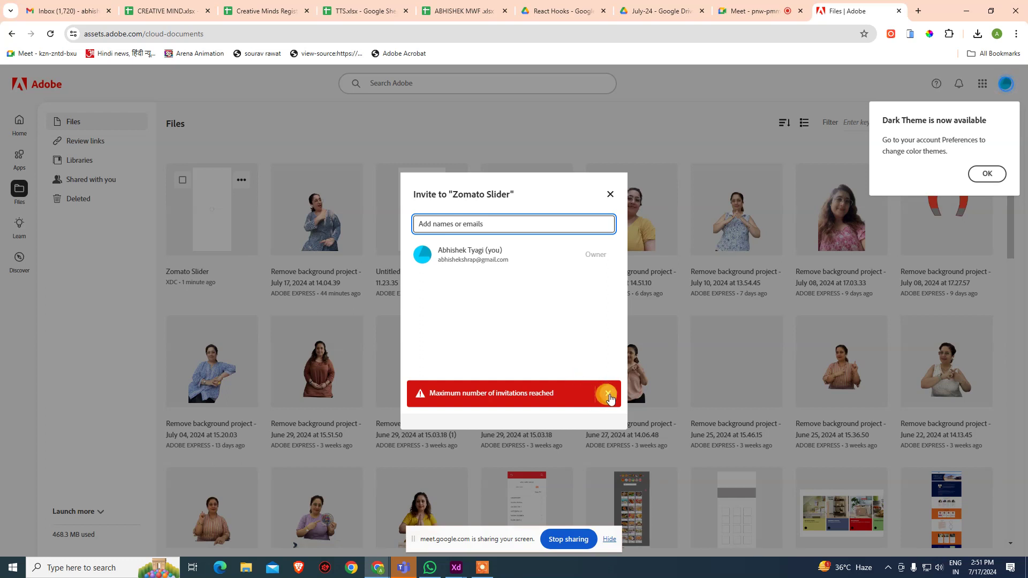
pyautogui.click(598, 381)
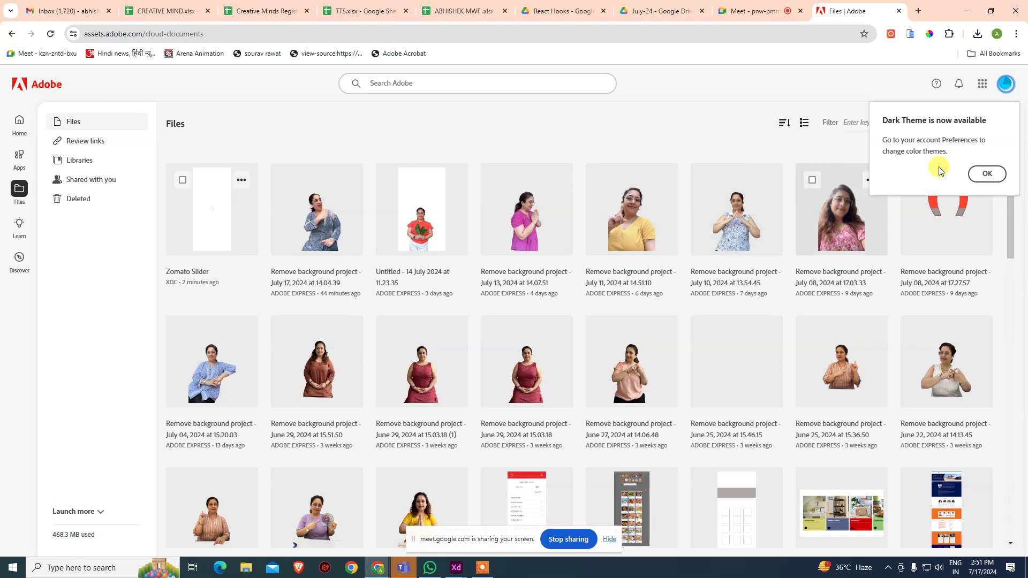
pyautogui.click(987, 174)
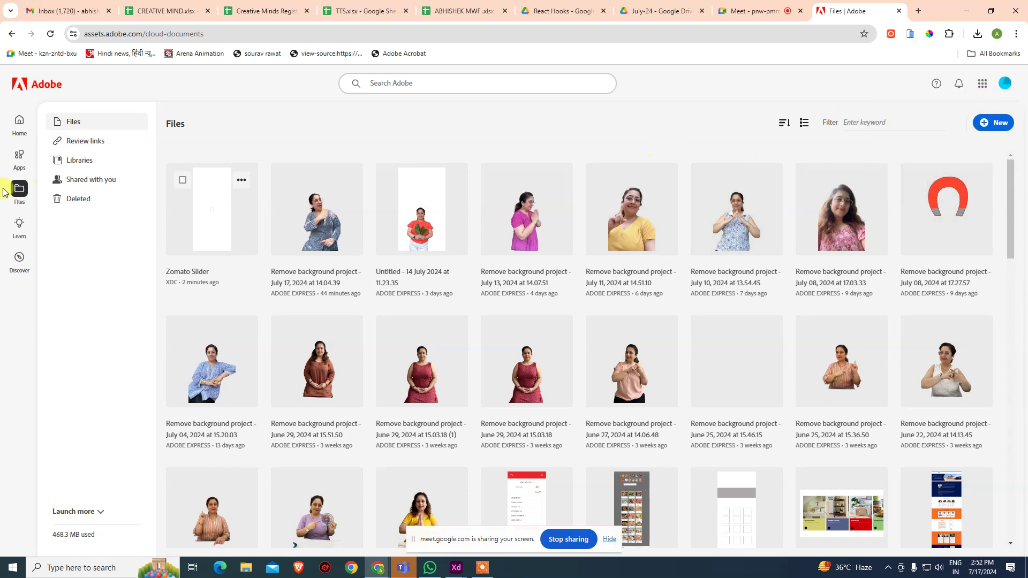
# Check the review links and the public libraries, and permanently delete the Demo library from the personal and shared ones.
pyautogui.click(86, 142)
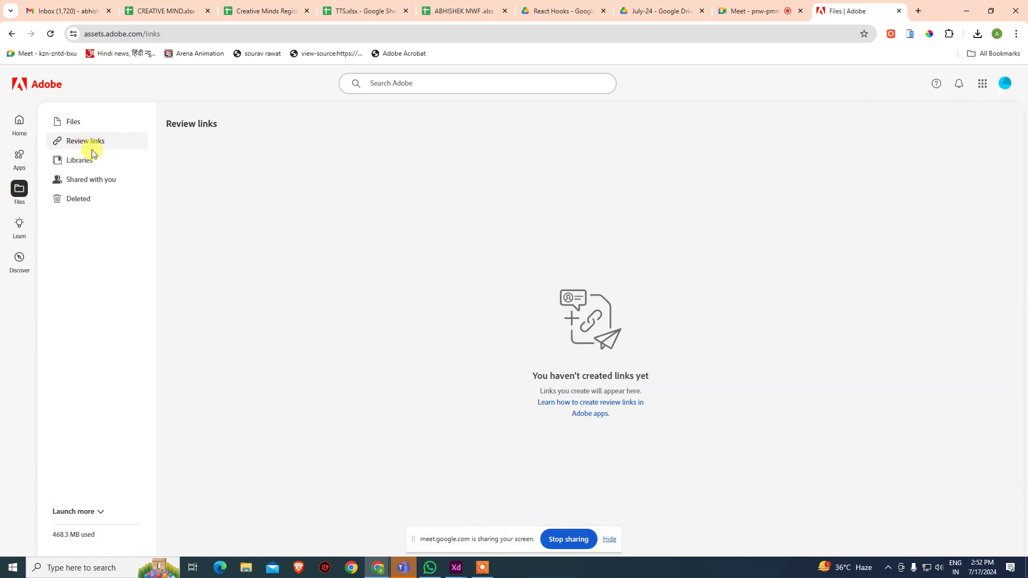
pyautogui.click(95, 162)
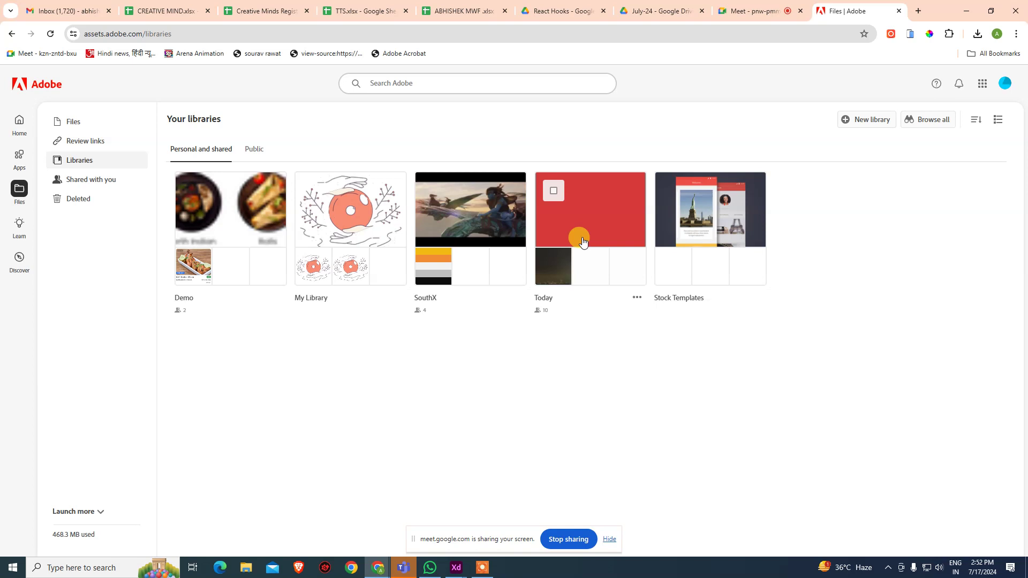
pyautogui.click(254, 149)
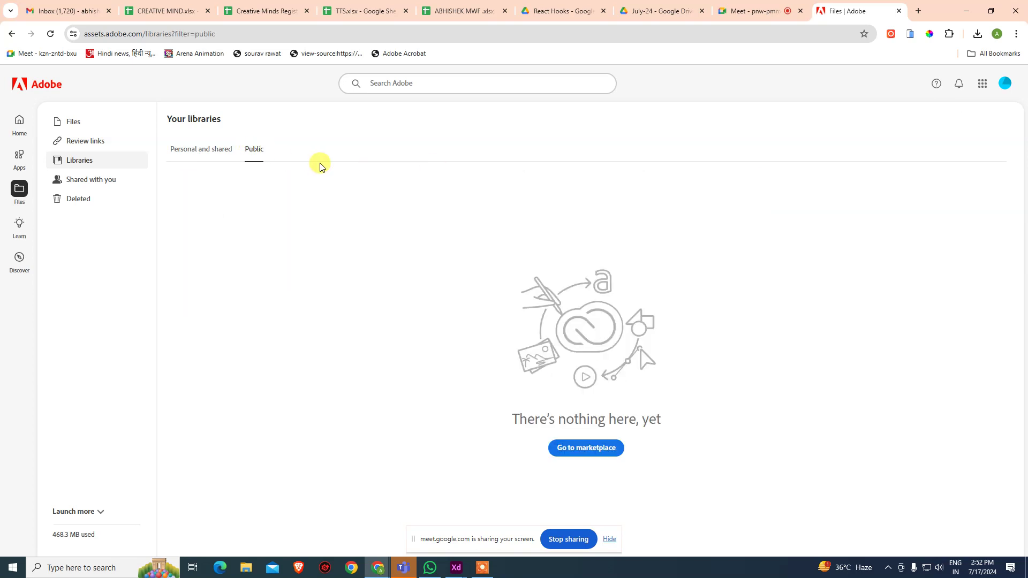
pyautogui.click(222, 149)
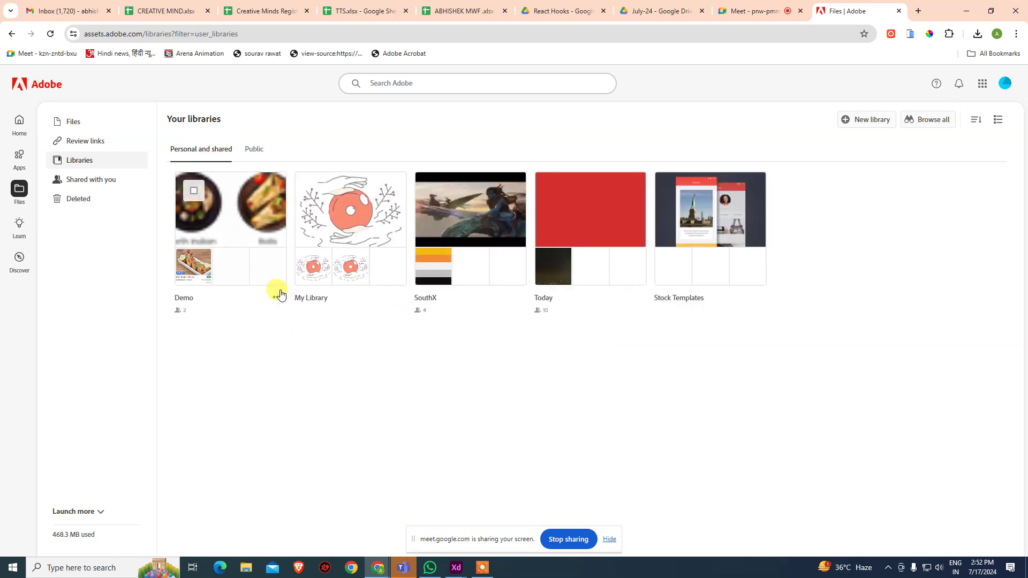
pyautogui.click(278, 298)
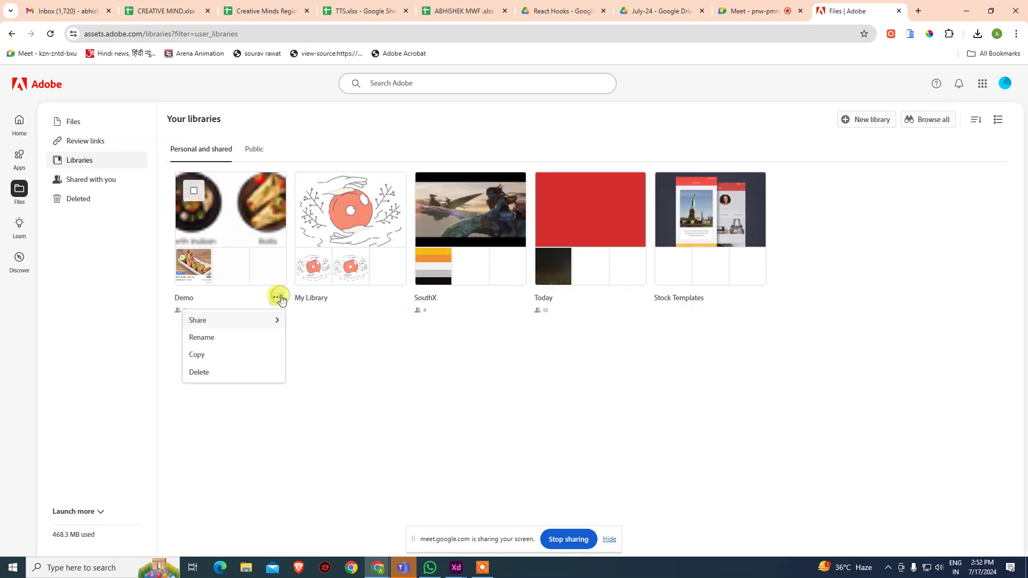
pyautogui.click(234, 373)
pyautogui.click(602, 378)
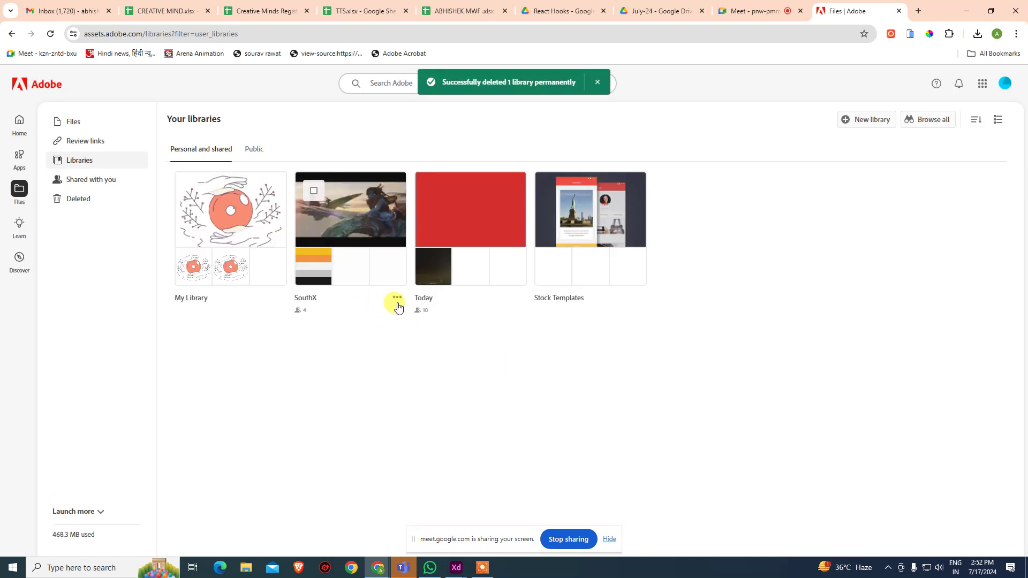
# Permanently delete the SouthX library and My Library from the personal and shared libraries.
pyautogui.click(397, 298)
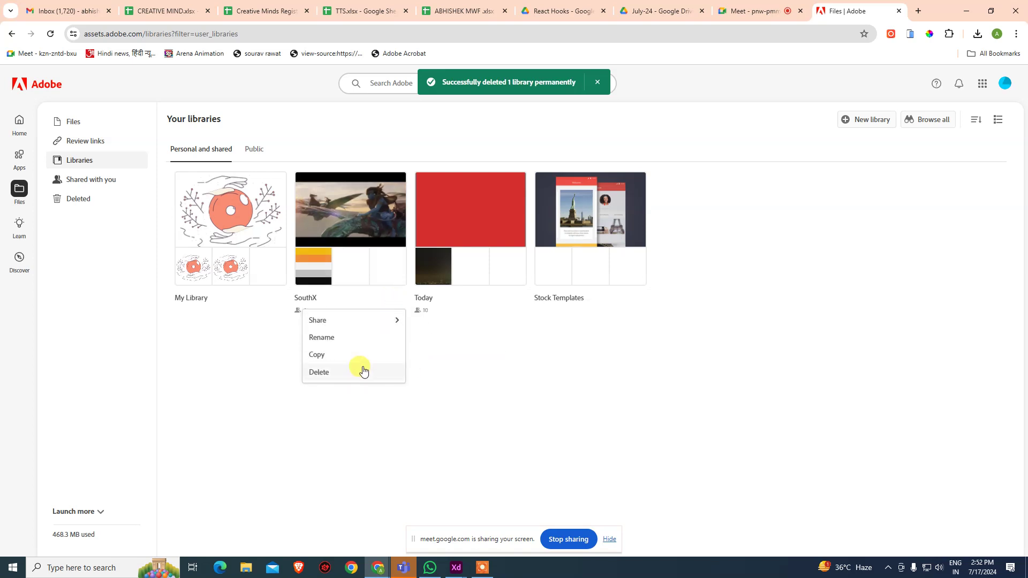
pyautogui.click(362, 370)
pyautogui.click(602, 378)
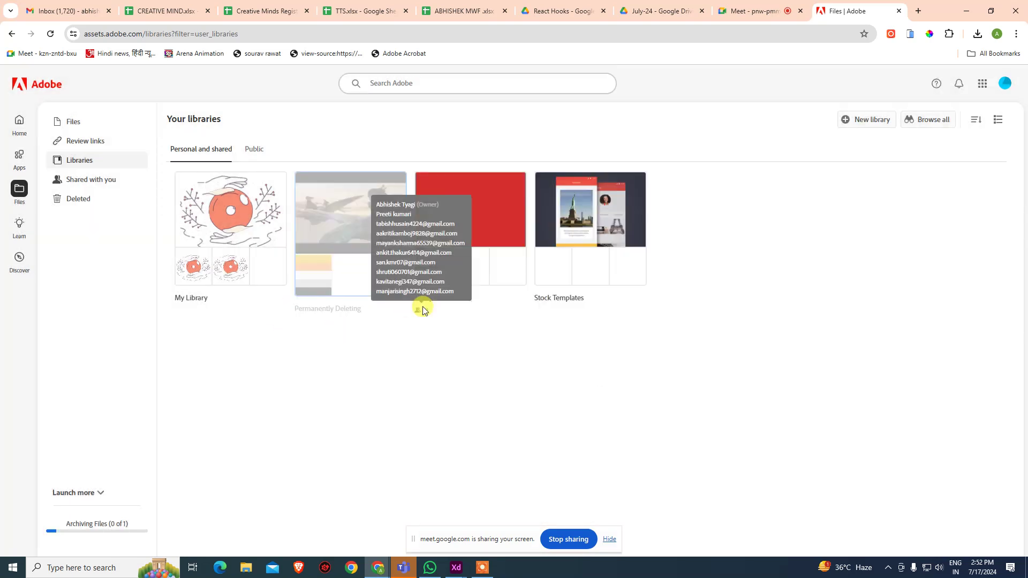
pyautogui.click(278, 298)
pyautogui.click(241, 374)
pyautogui.click(601, 354)
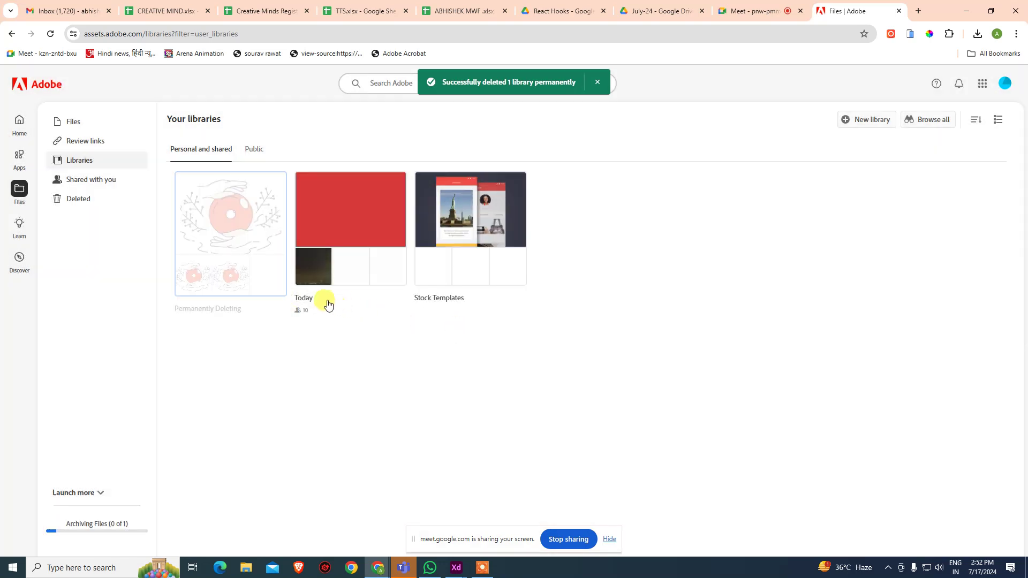
# Permanently delete the remaining Stock Templates and Today libraries.
pyautogui.click(398, 299)
pyautogui.click(396, 370)
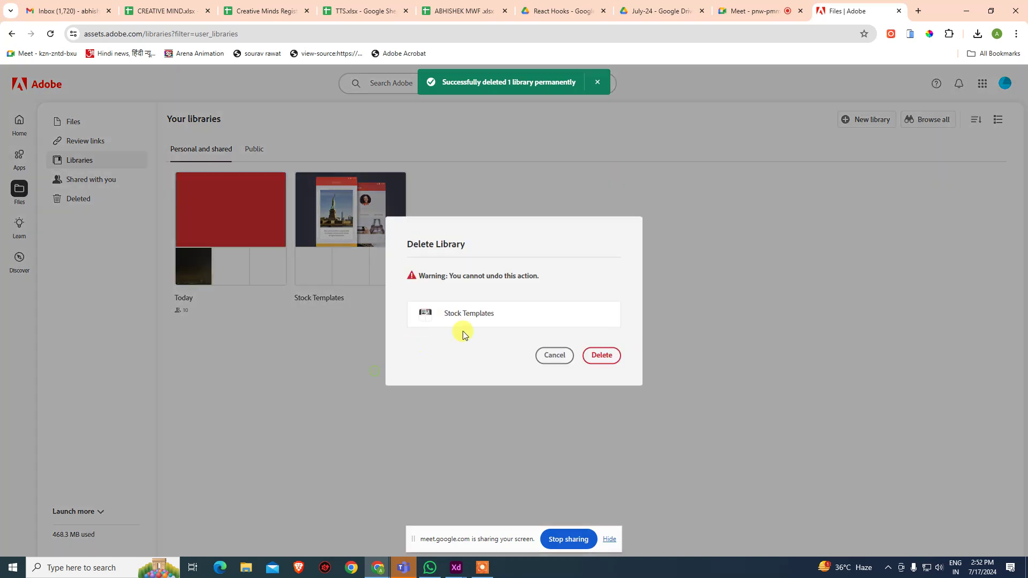
pyautogui.click(601, 355)
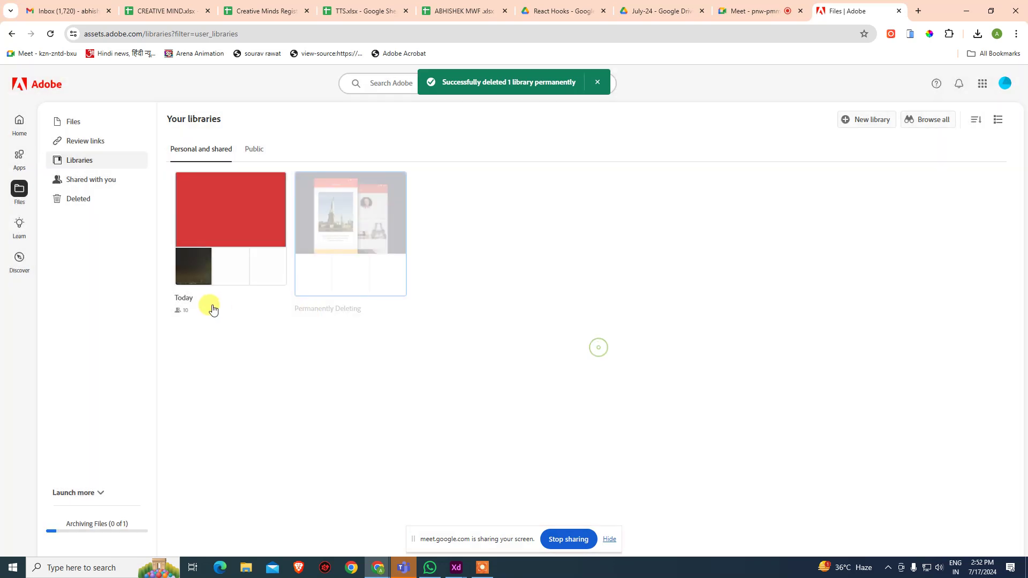
pyautogui.click(273, 295)
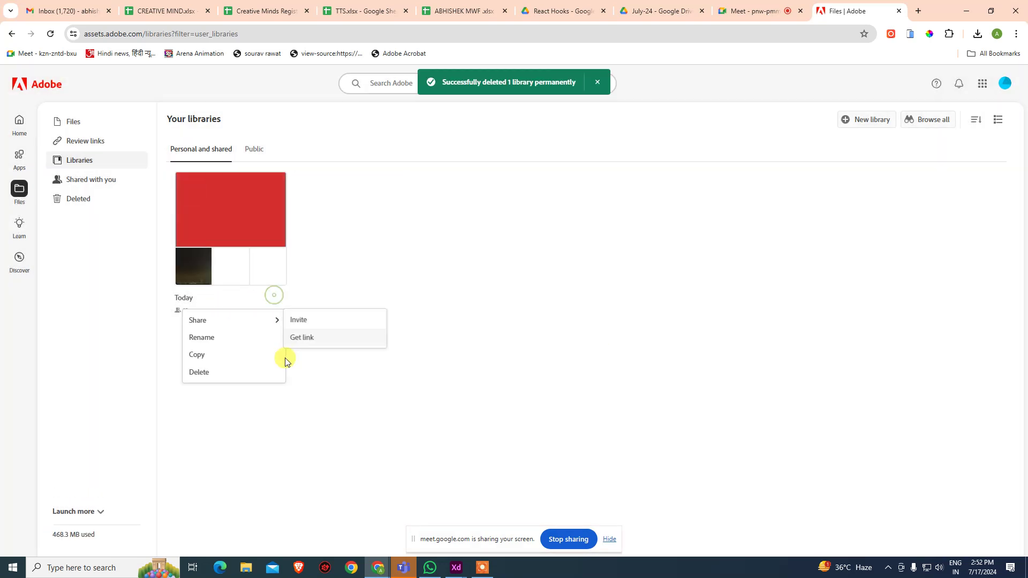
pyautogui.click(278, 370)
pyautogui.click(594, 376)
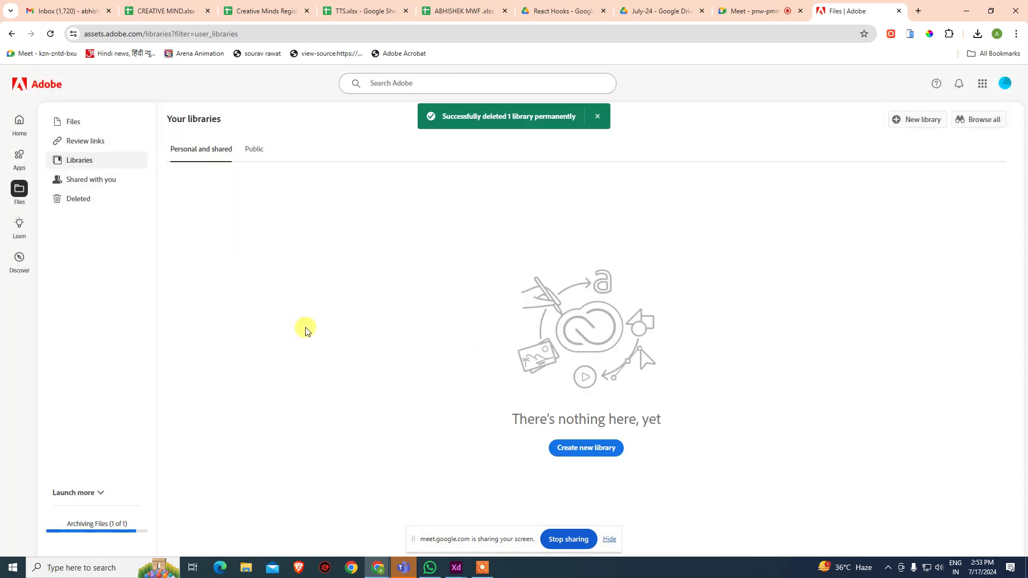
# Retry inviting the suggested contact to edit the Zomato Slider file after checking the shared items, and close the invitation dialog.
pyautogui.click(86, 174)
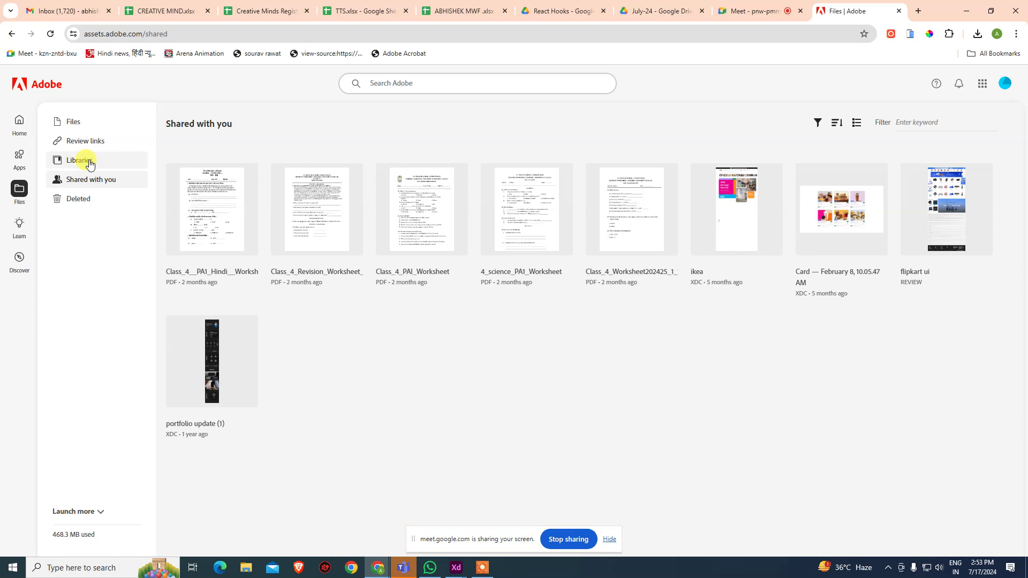
pyautogui.click(89, 164)
pyautogui.click(85, 140)
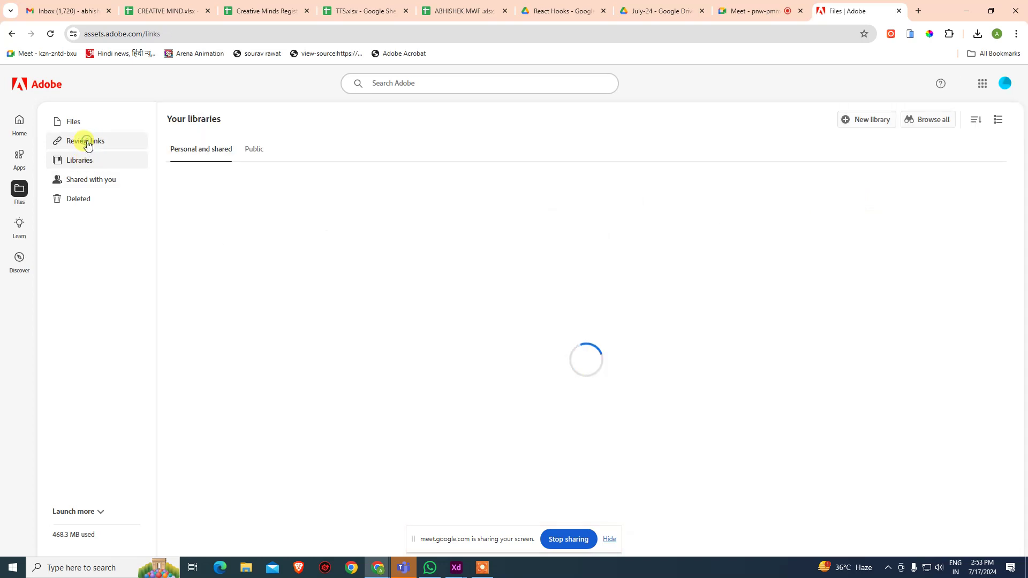
pyautogui.click(72, 122)
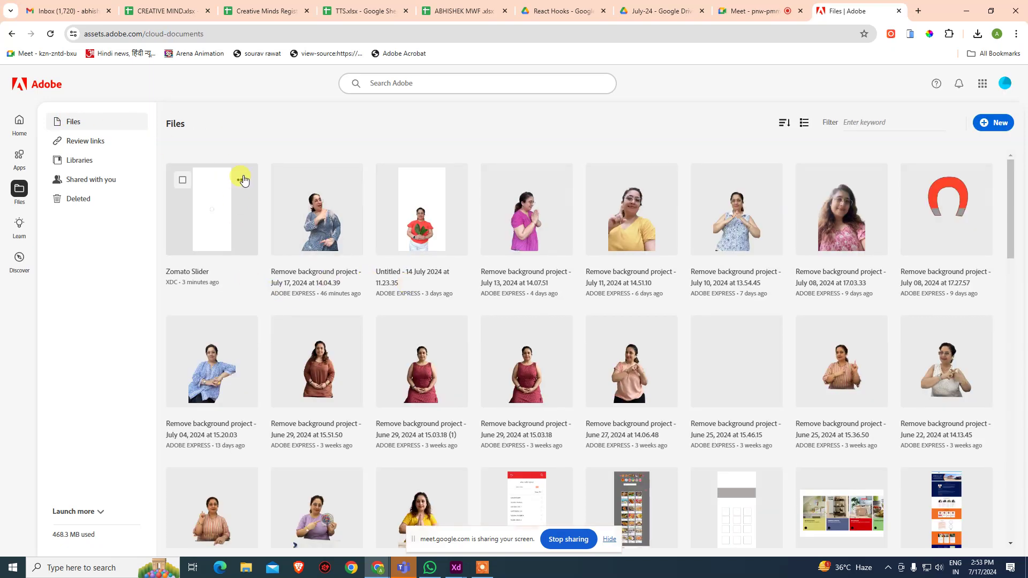
pyautogui.click(242, 180)
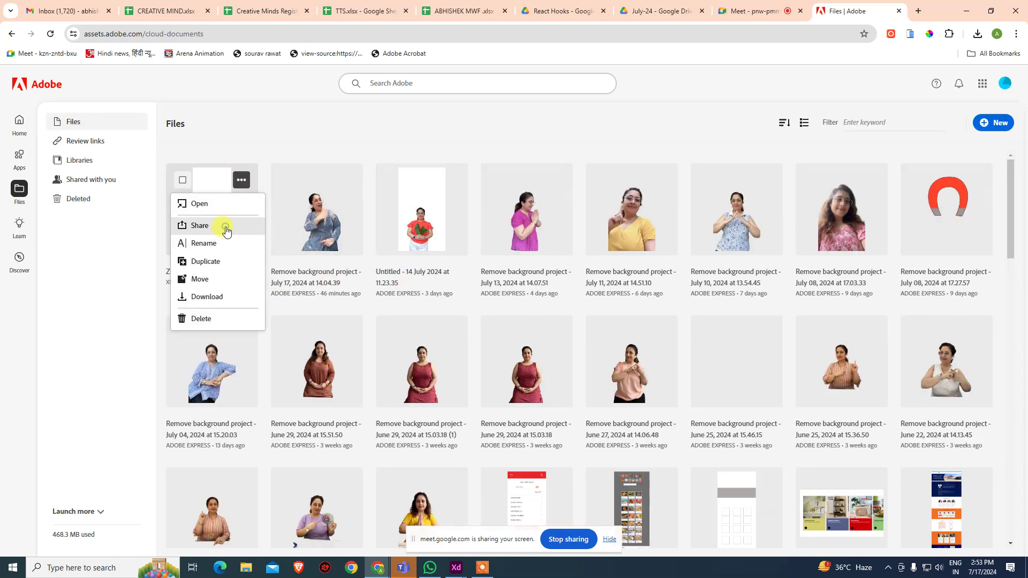
pyautogui.click(224, 228)
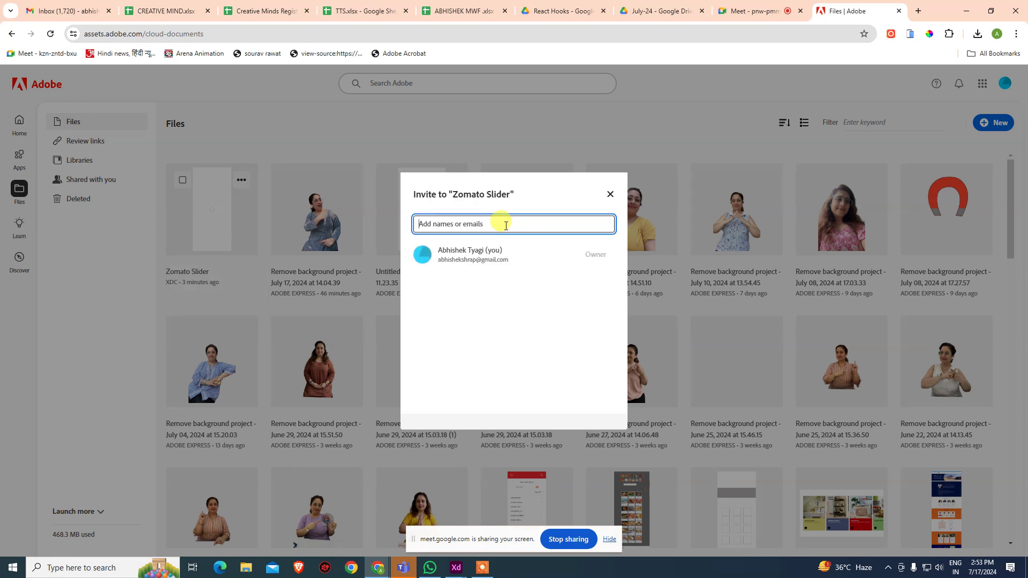
pyautogui.write('ashish')
pyautogui.click(508, 251)
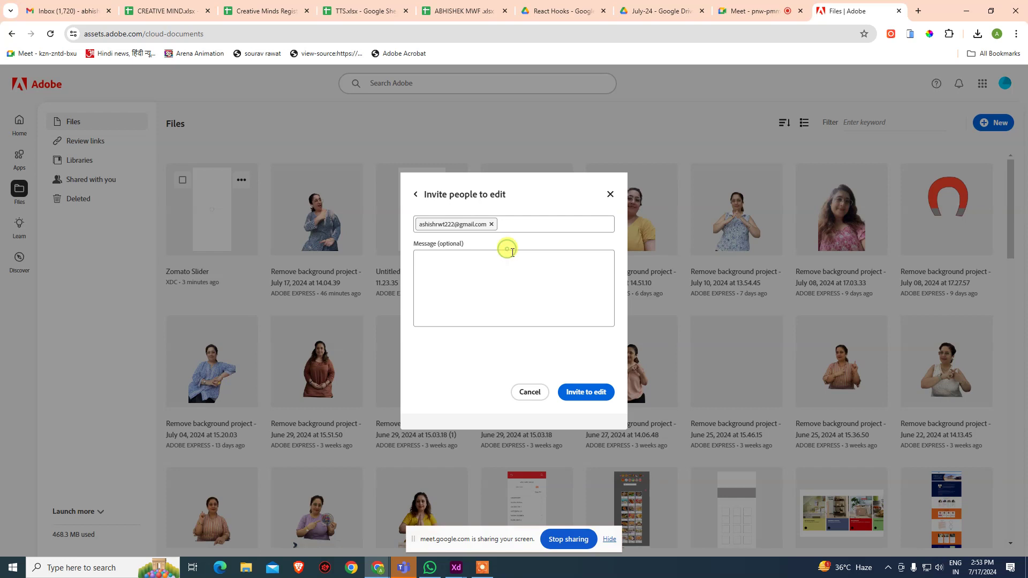
pyautogui.click(593, 393)
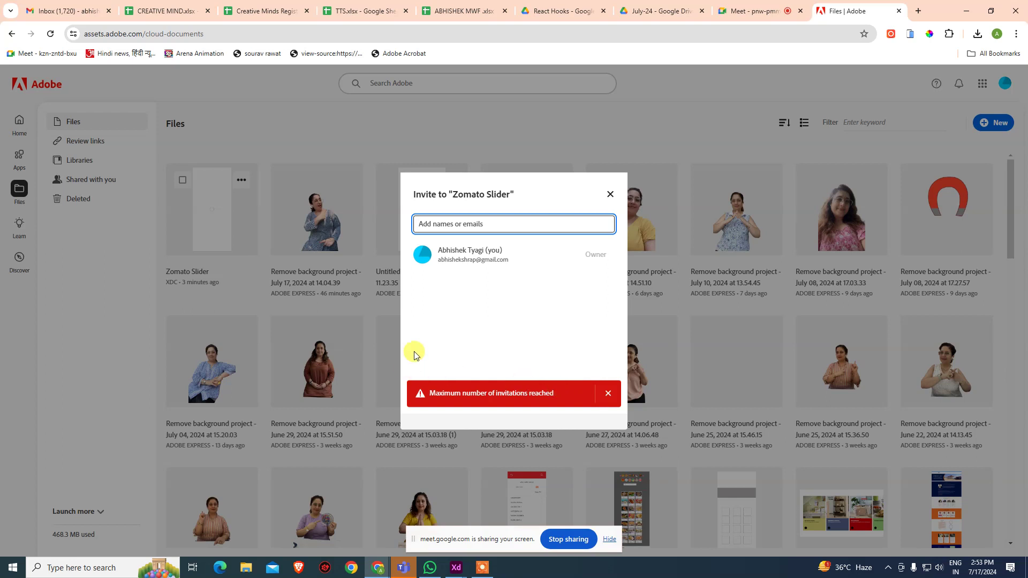
pyautogui.click(605, 396)
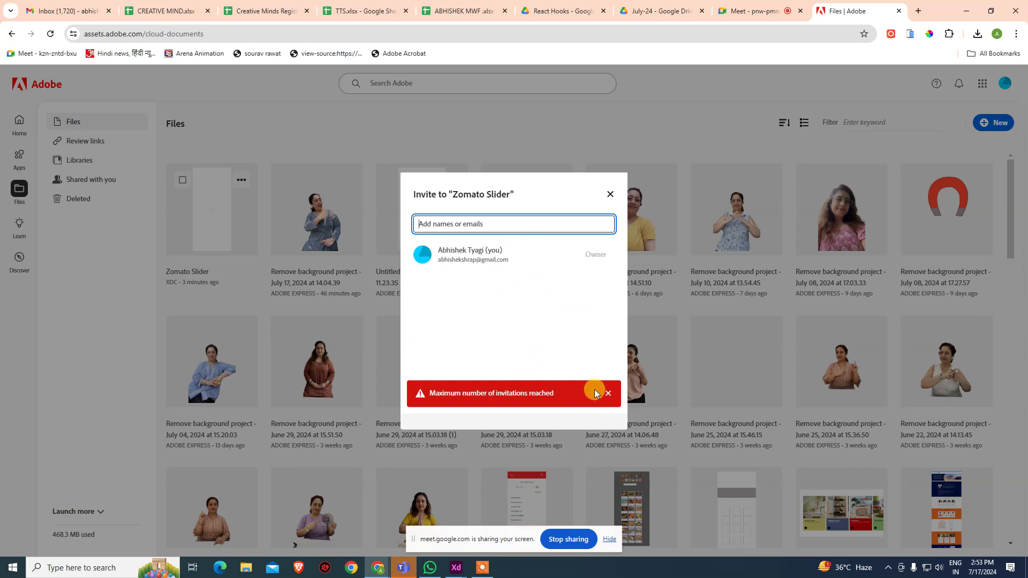
pyautogui.click(610, 194)
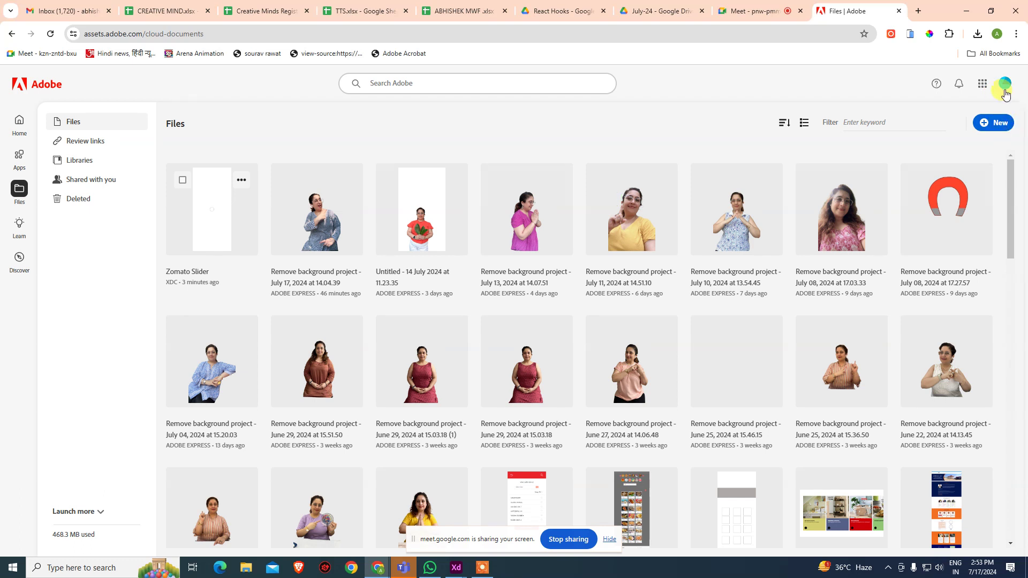
# Examine the new-item options, web apps list and account details, as well as the review links, shared items and libraries.
pyautogui.click(998, 125)
pyautogui.click(1000, 128)
pyautogui.click(999, 129)
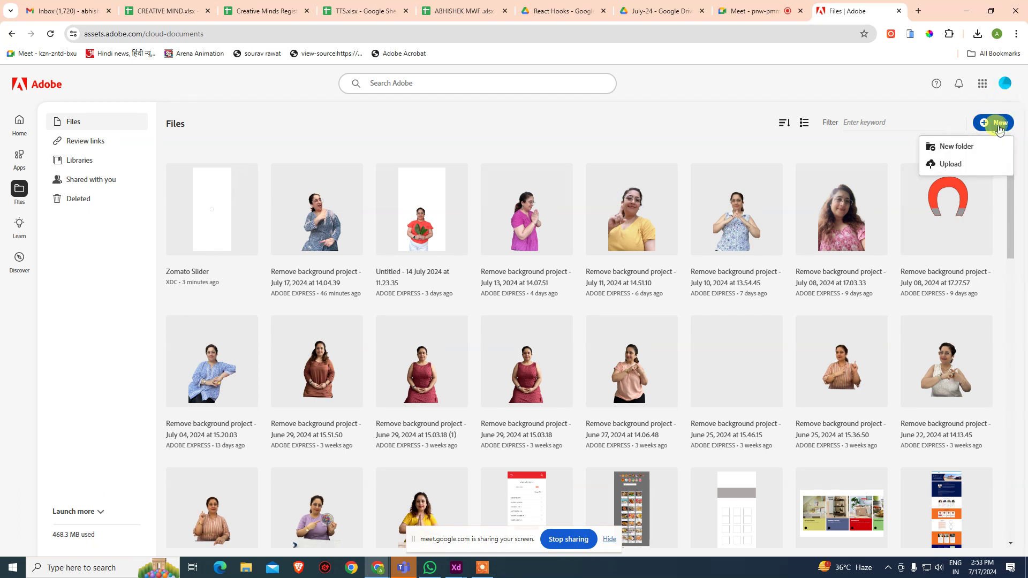
pyautogui.click(982, 83)
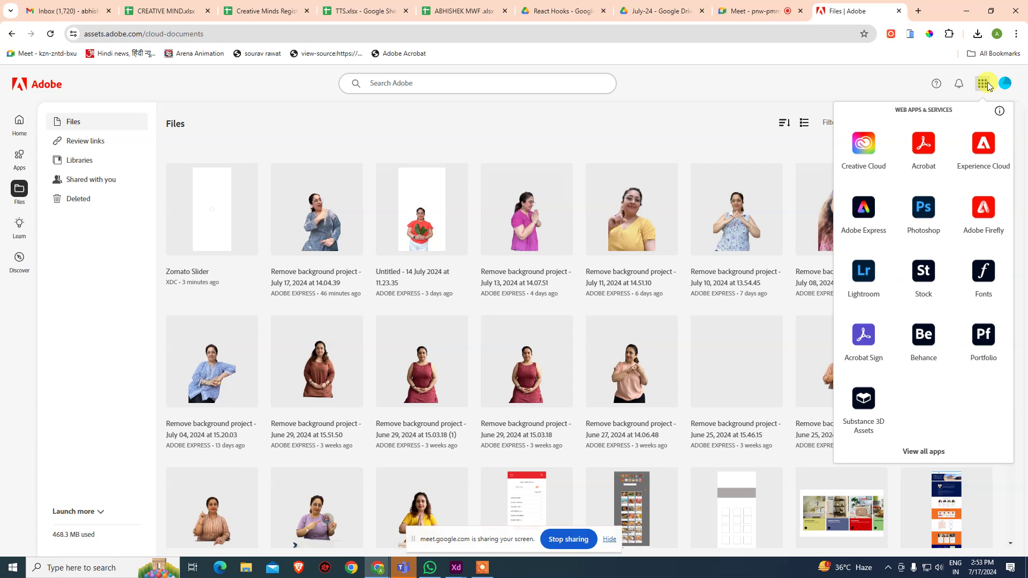
pyautogui.click(899, 90)
pyautogui.click(1005, 83)
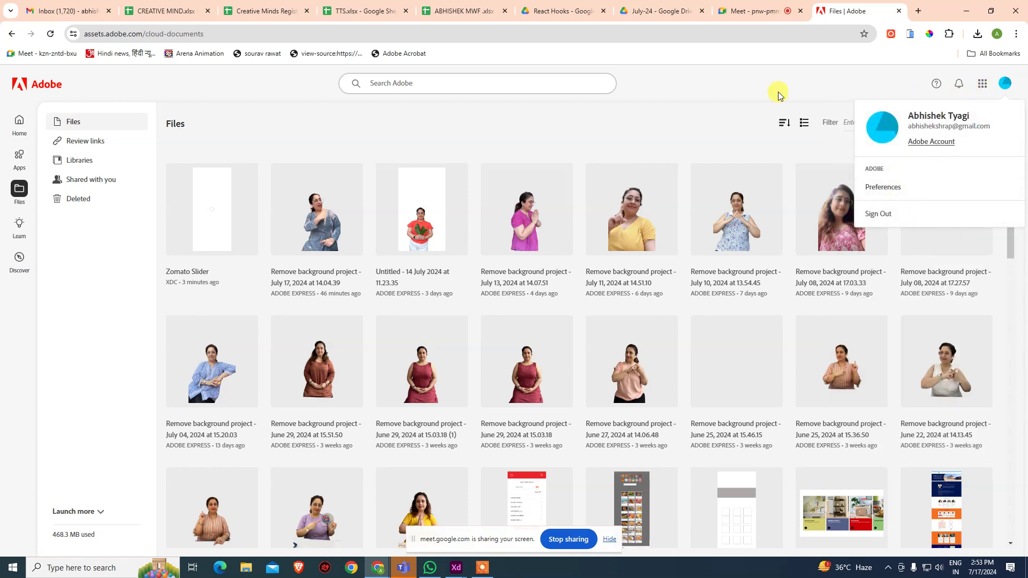
pyautogui.click(111, 143)
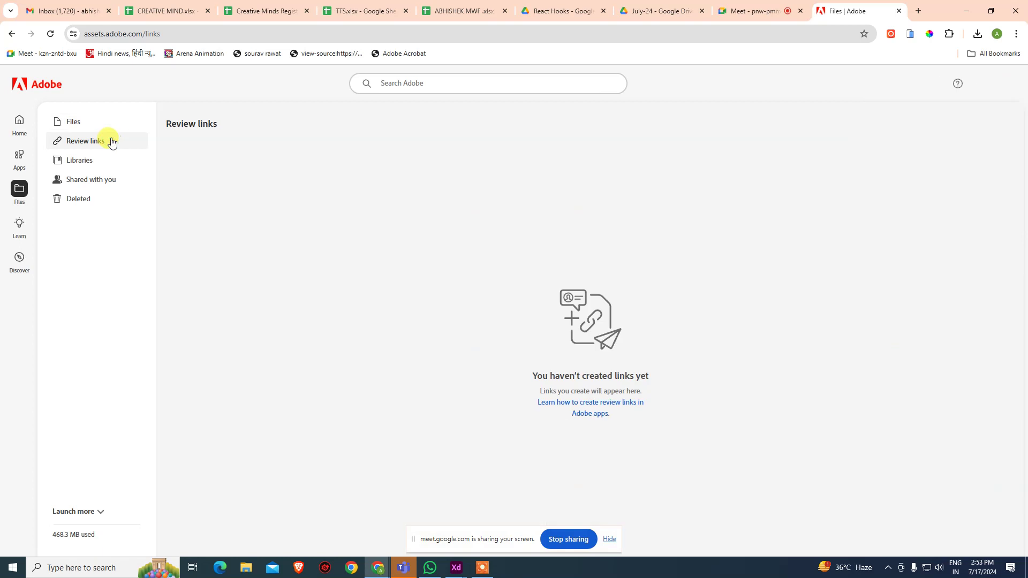
pyautogui.click(111, 177)
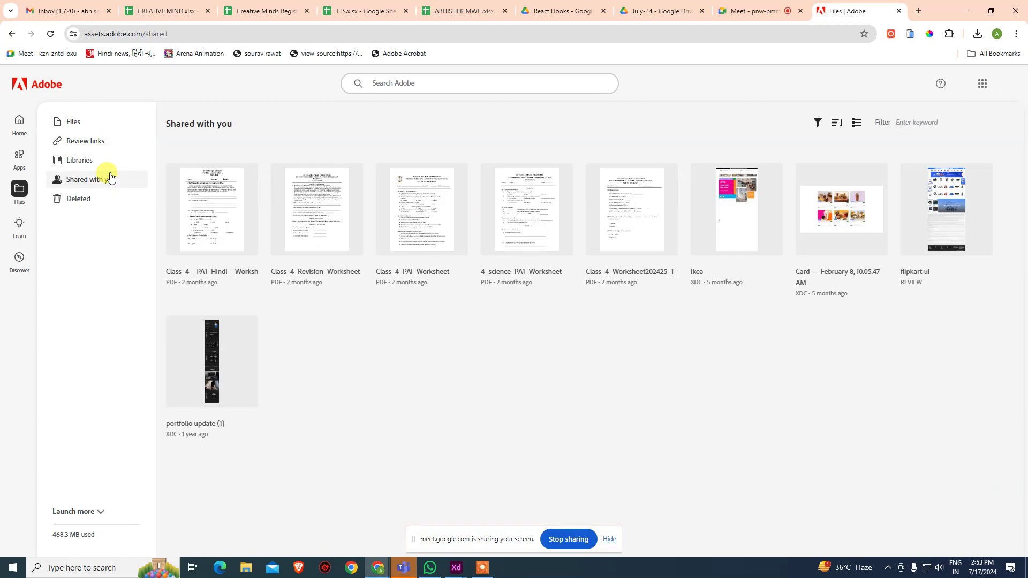
pyautogui.click(109, 162)
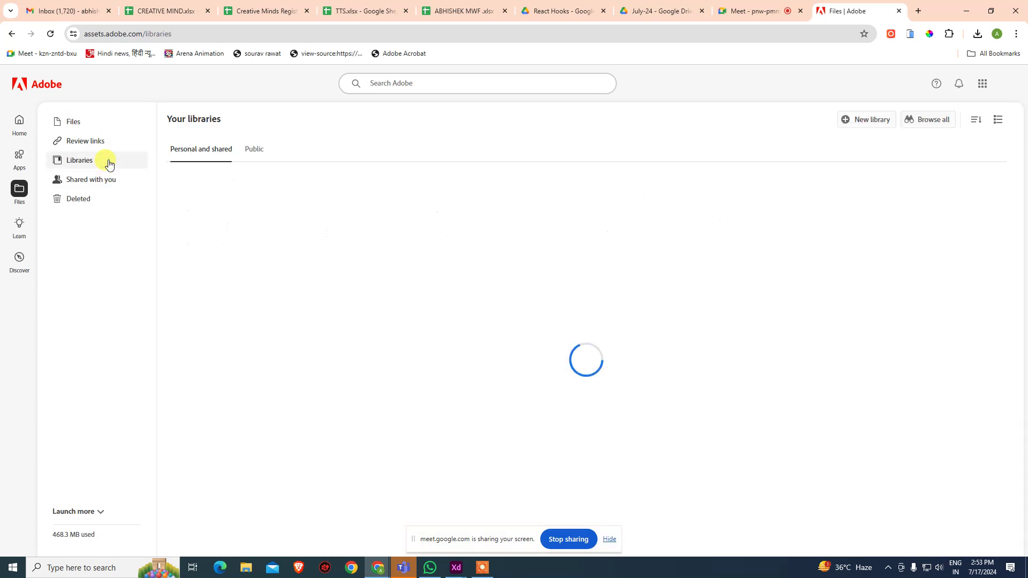
# Examine the deleted files and the mobile creations in the Adobe web account, and close its browser pages.
pyautogui.click(114, 199)
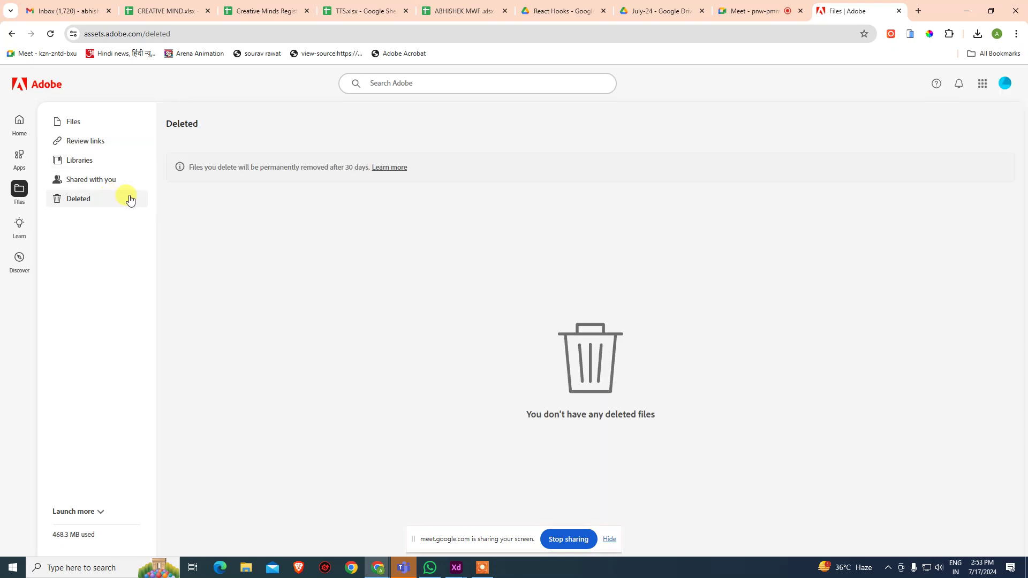
pyautogui.click(100, 512)
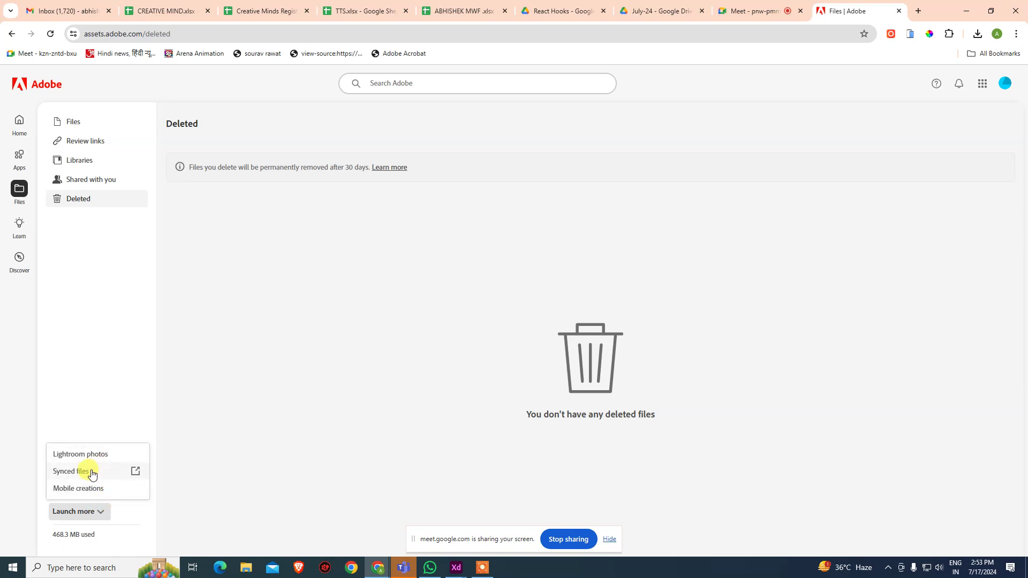
pyautogui.click(84, 490)
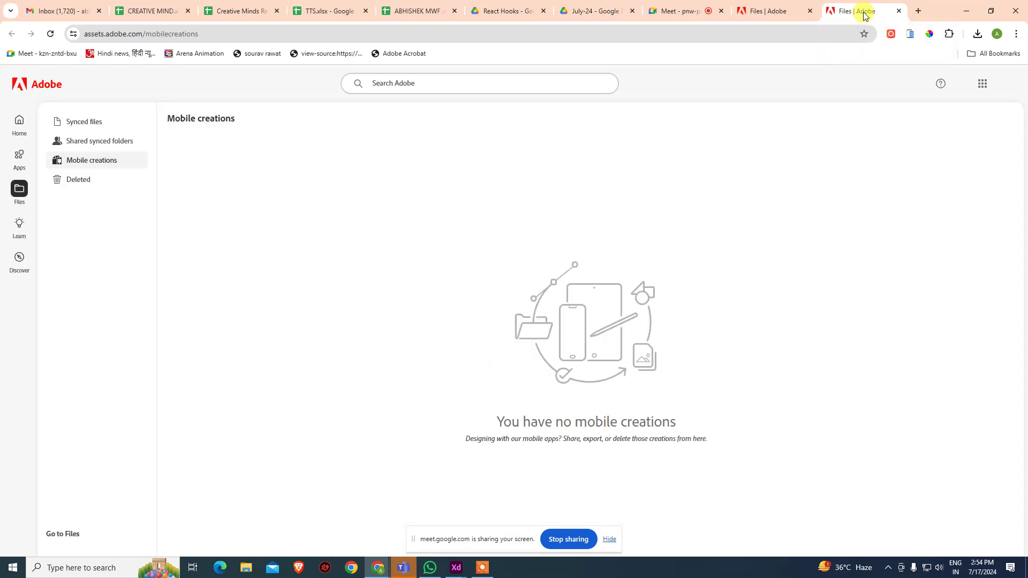
pyautogui.middleClick(857, 11)
pyautogui.click(19, 157)
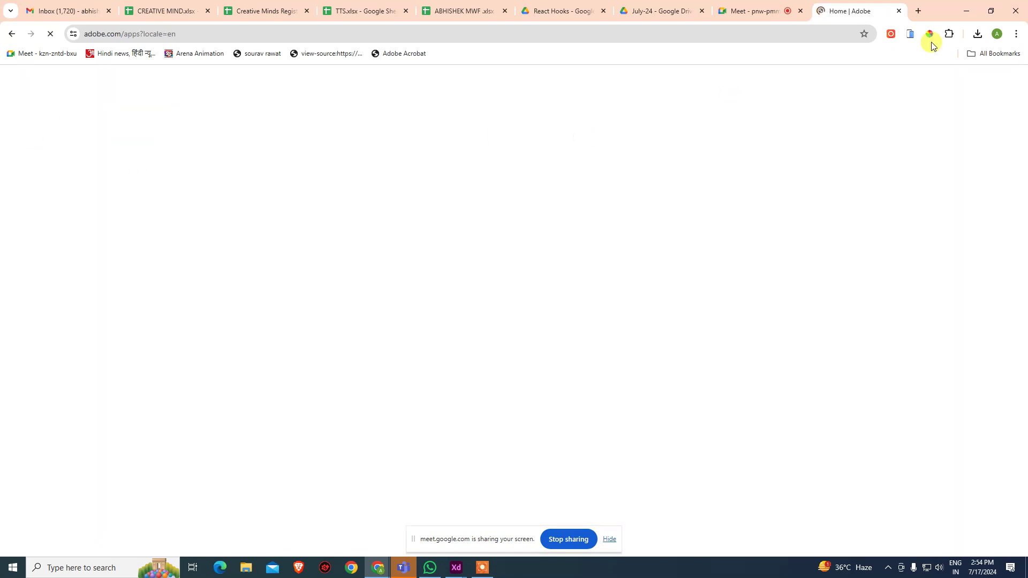
pyautogui.middleClick(873, 12)
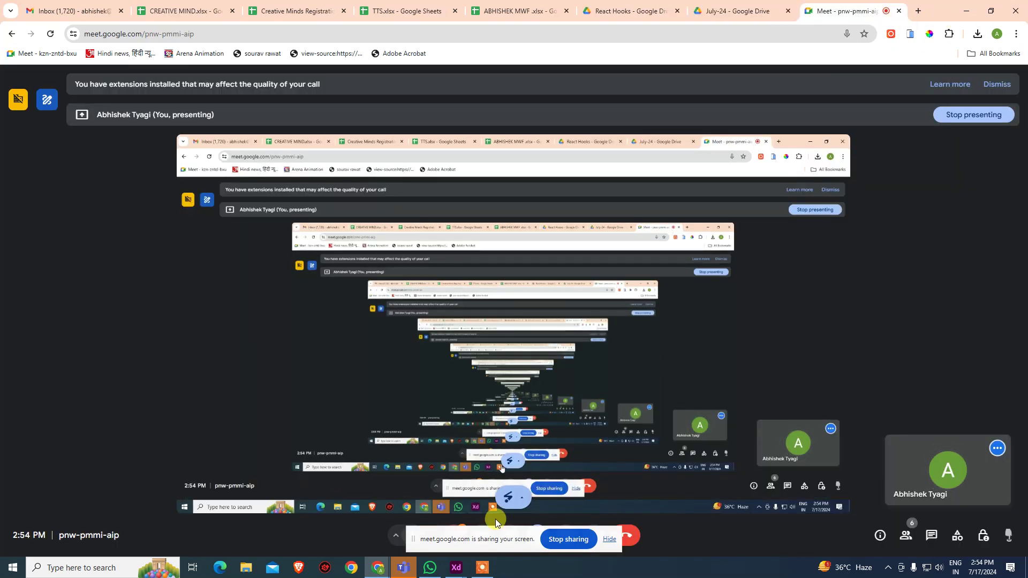
# Switch to Adobe XD and check the editors in the Zomato Slider document's sharing dialog.
pyautogui.moveTo(455, 568)
pyautogui.click(410, 500)
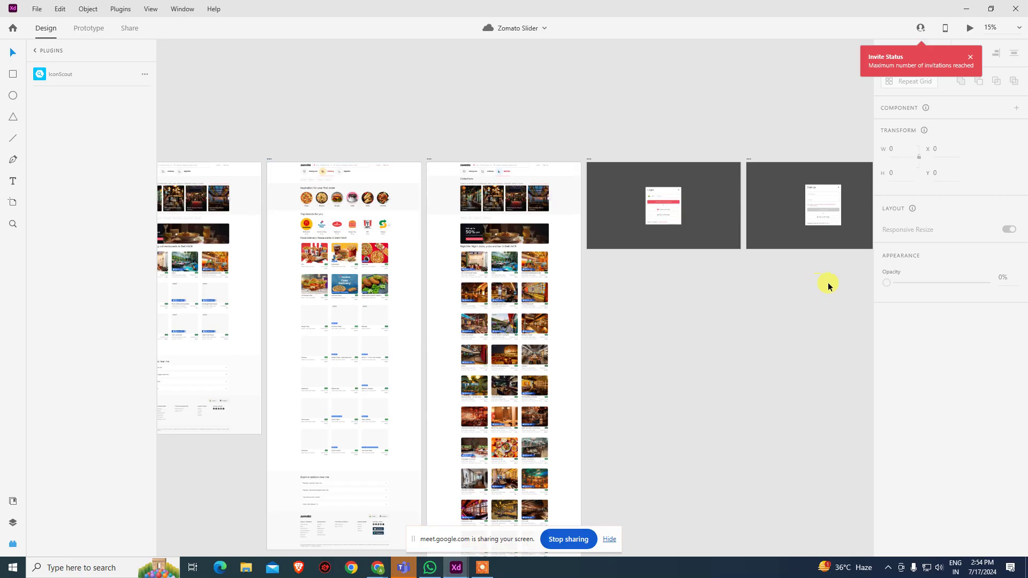
pyautogui.click(921, 30)
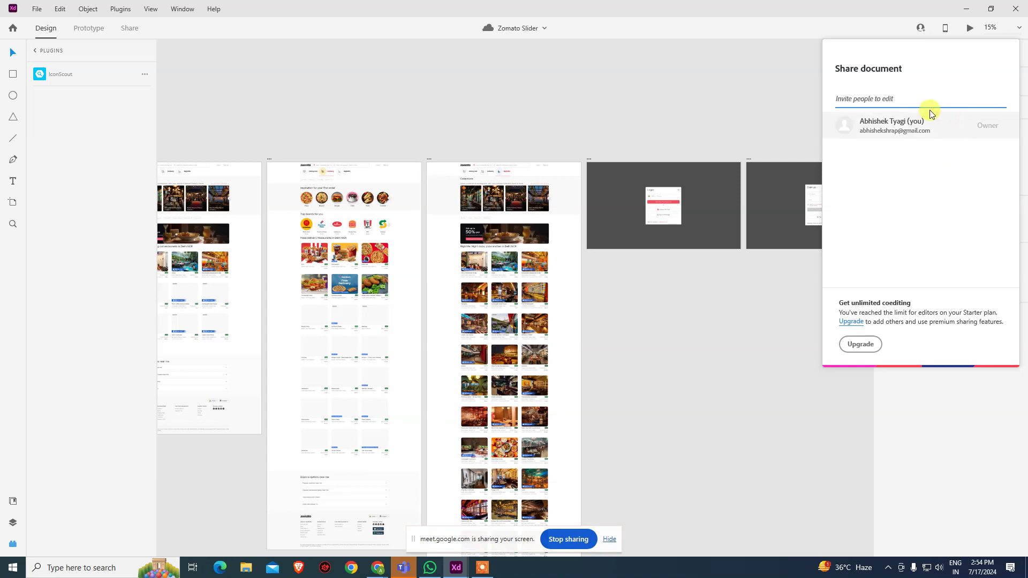
pyautogui.click(719, 92)
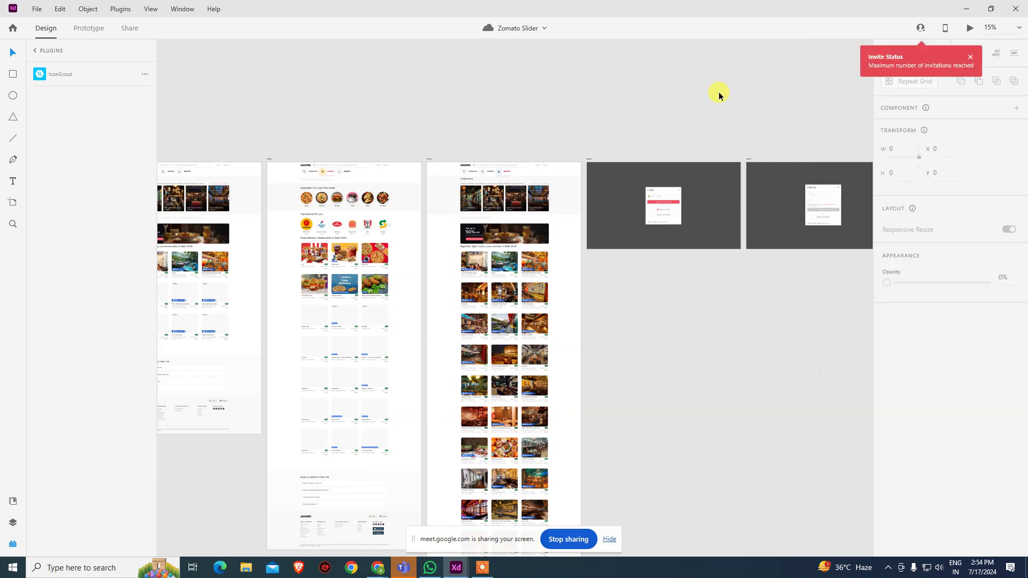
# Go to Share mode, recheck the document's invitation dialog and dismiss the invite status notice.
pyautogui.click(89, 28)
pyautogui.click(127, 30)
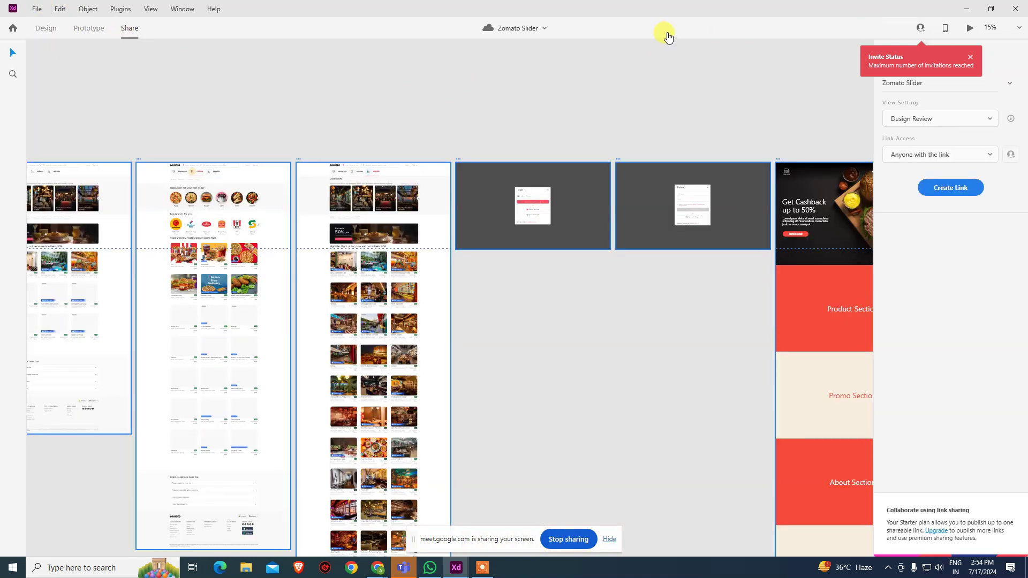
pyautogui.click(921, 29)
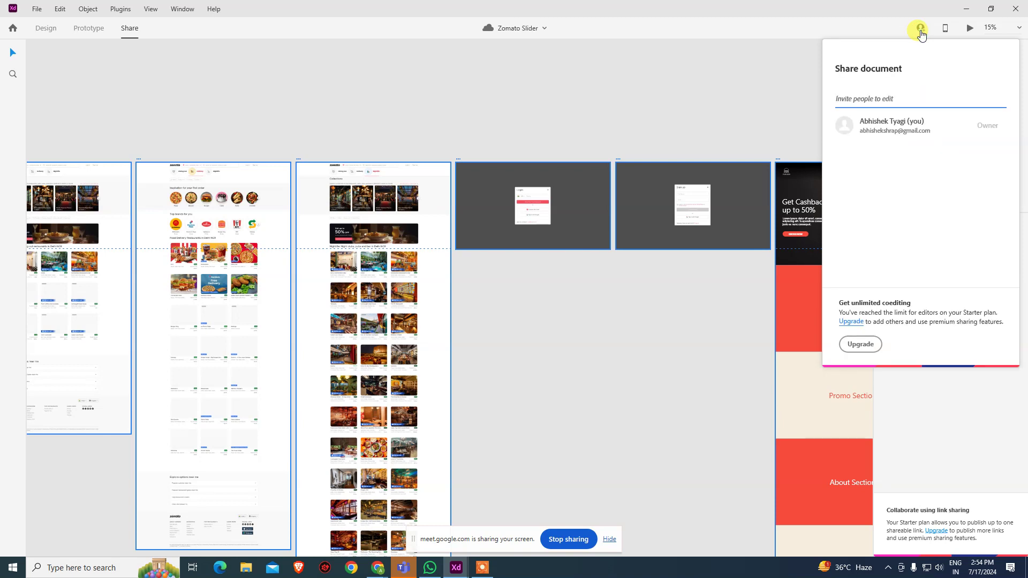
pyautogui.click(674, 149)
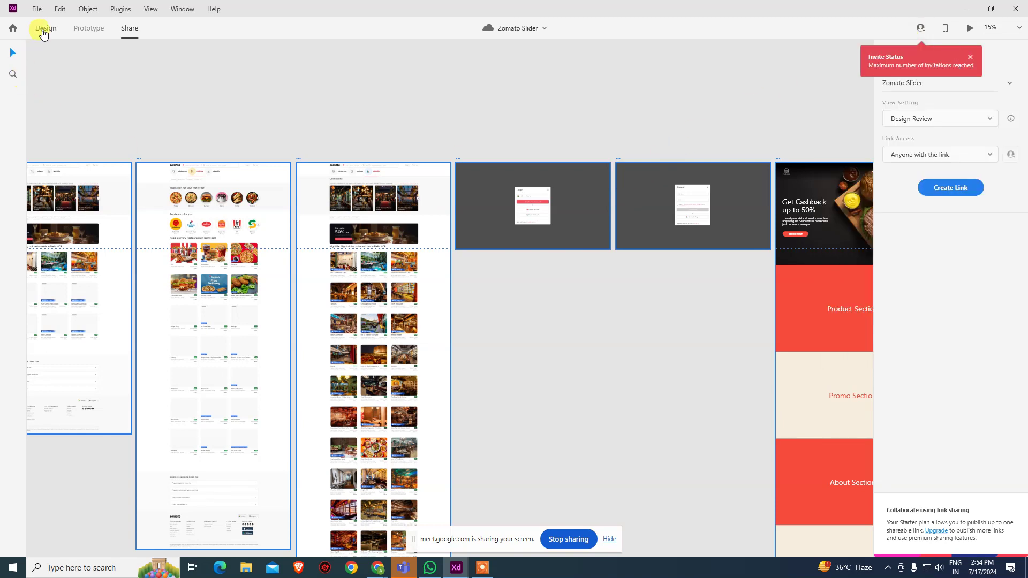
pyautogui.click(46, 29)
pyautogui.hotkey('ctrl', 'Tab')
pyautogui.hotkey('ctrl', 'Tab')
pyautogui.click(971, 57)
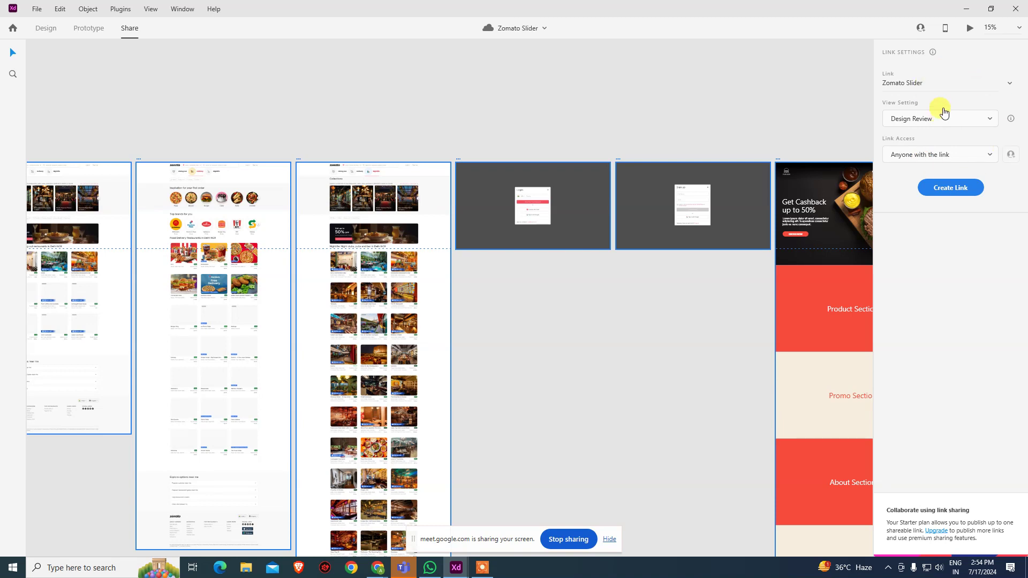
# Create a Zomato Slider link with the Design Review view setting and access for anyone with the link.
pyautogui.click(1009, 84)
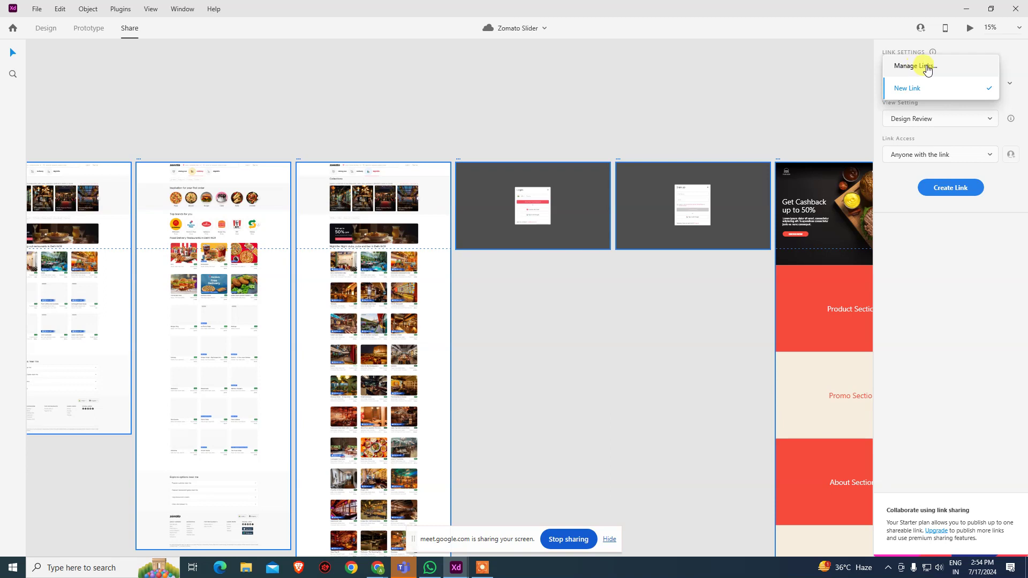
pyautogui.click(1000, 133)
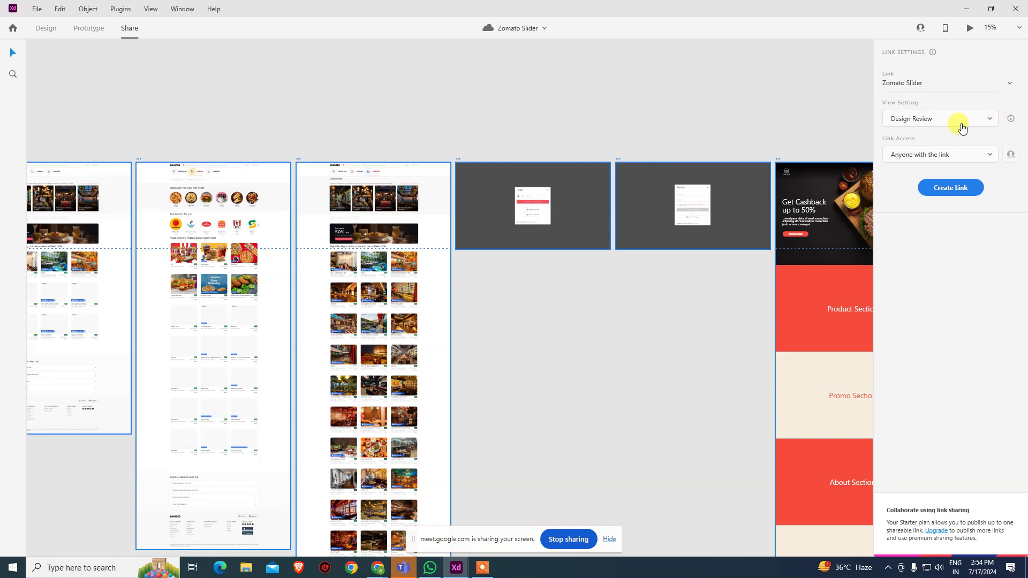
pyautogui.click(963, 127)
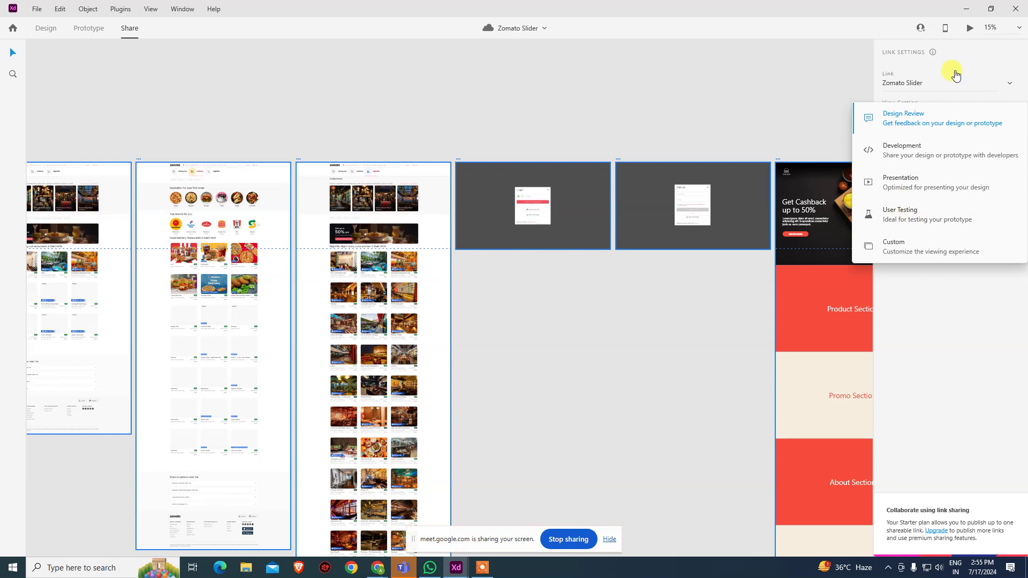
pyautogui.click(975, 69)
pyautogui.click(932, 155)
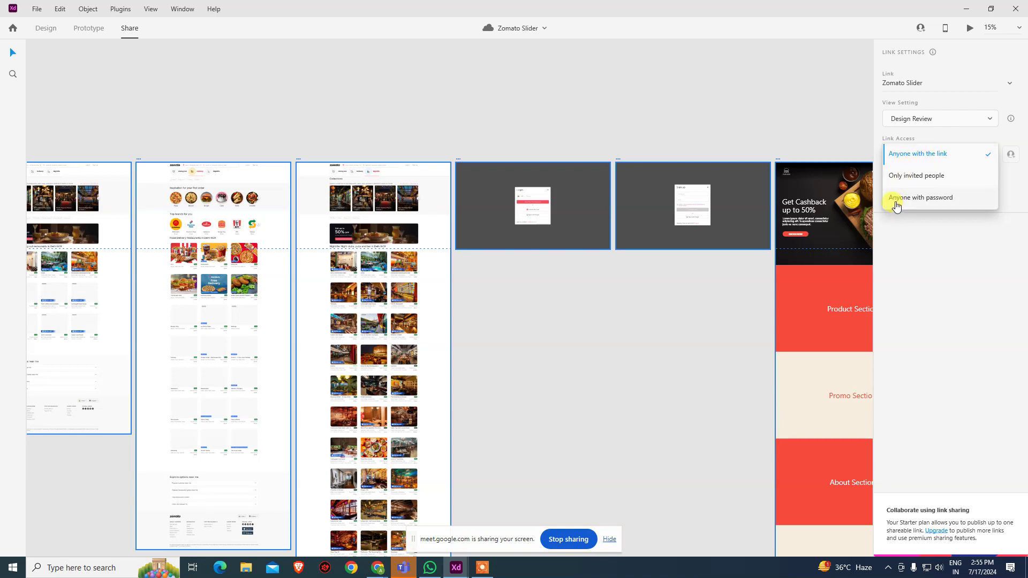
pyautogui.click(919, 155)
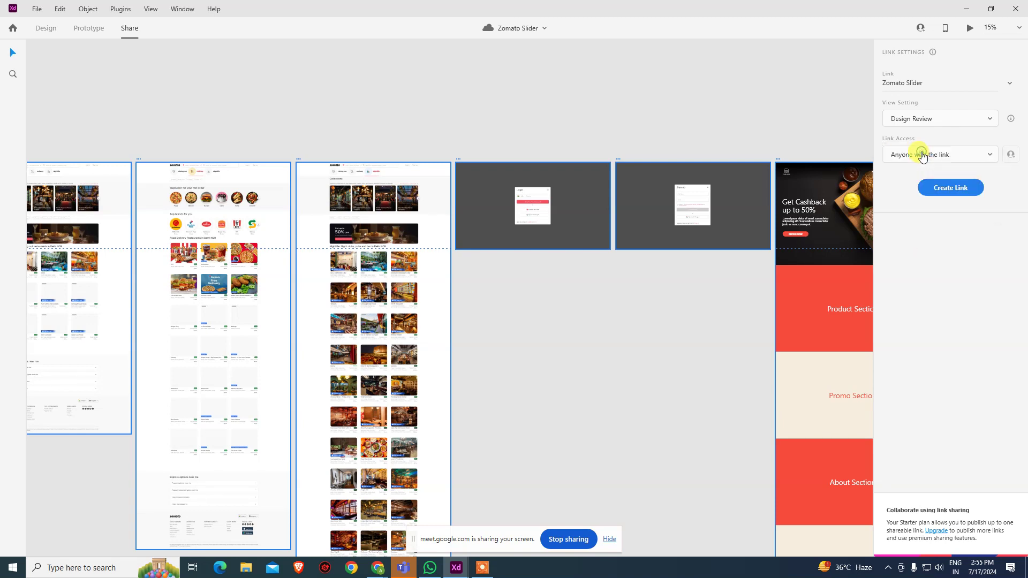
pyautogui.click(948, 187)
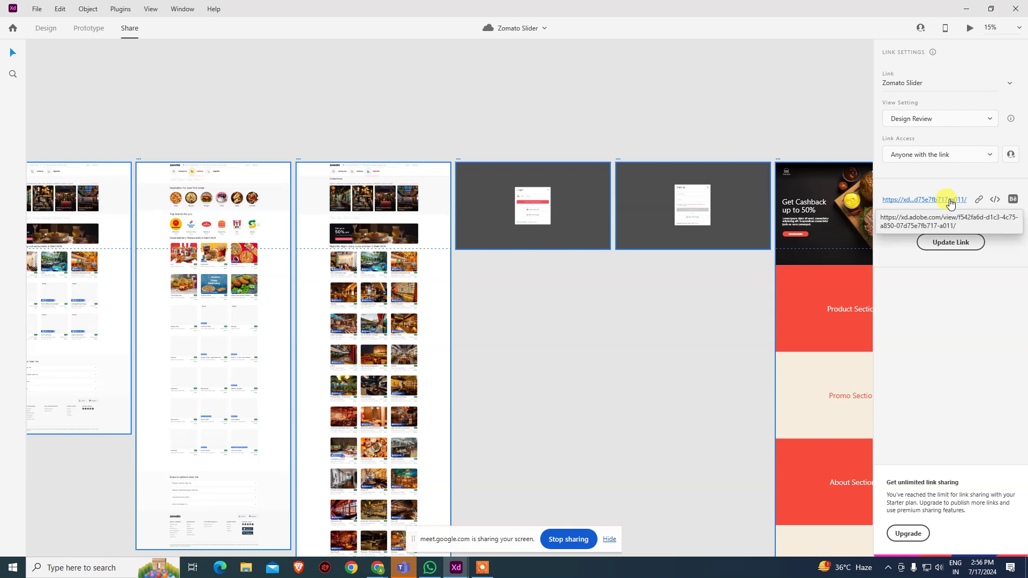
# Open the published link in the browser and test the food slider by moving it forward and back.
pyautogui.click(949, 200)
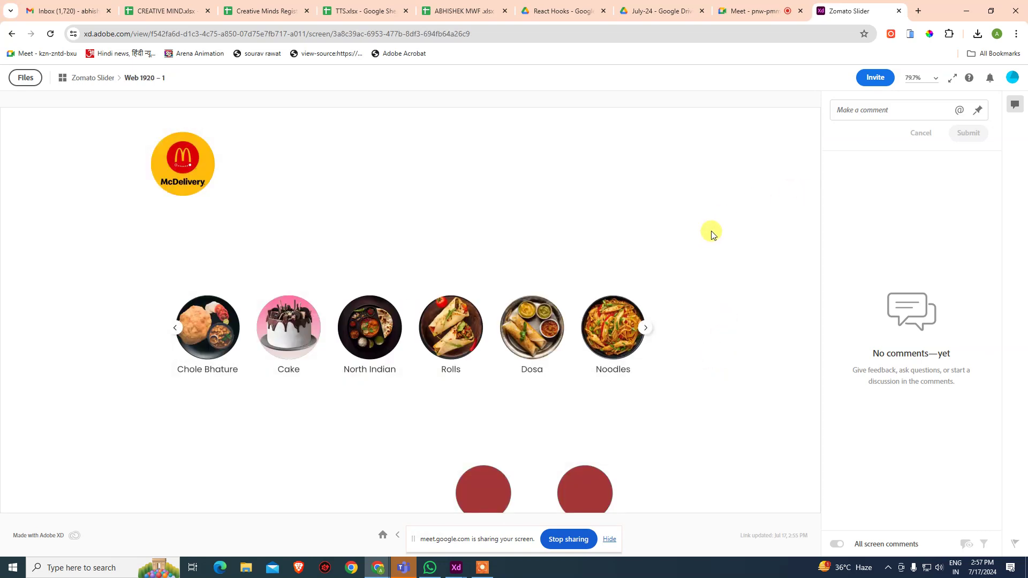
pyautogui.click(890, 111)
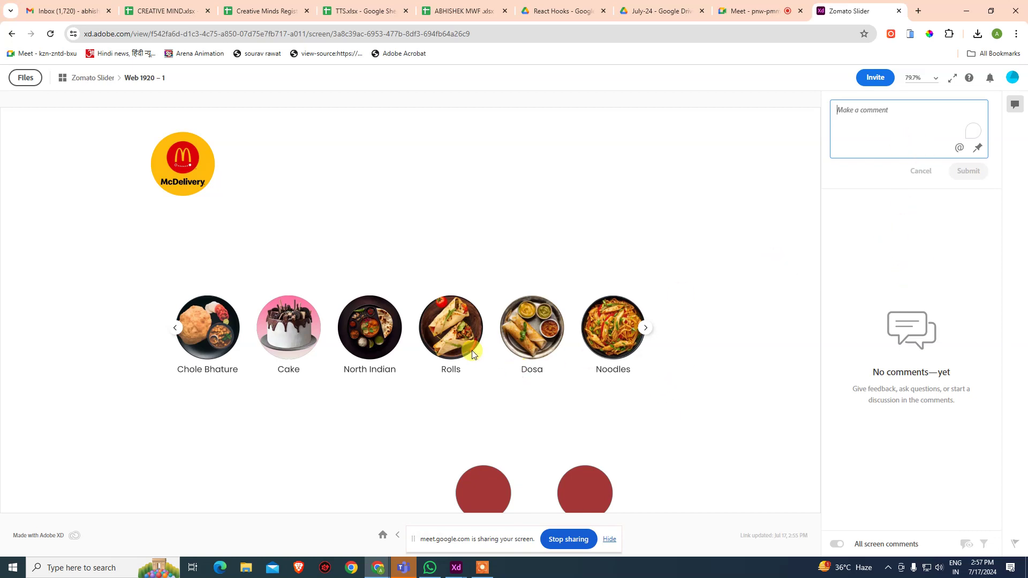
pyautogui.click(648, 329)
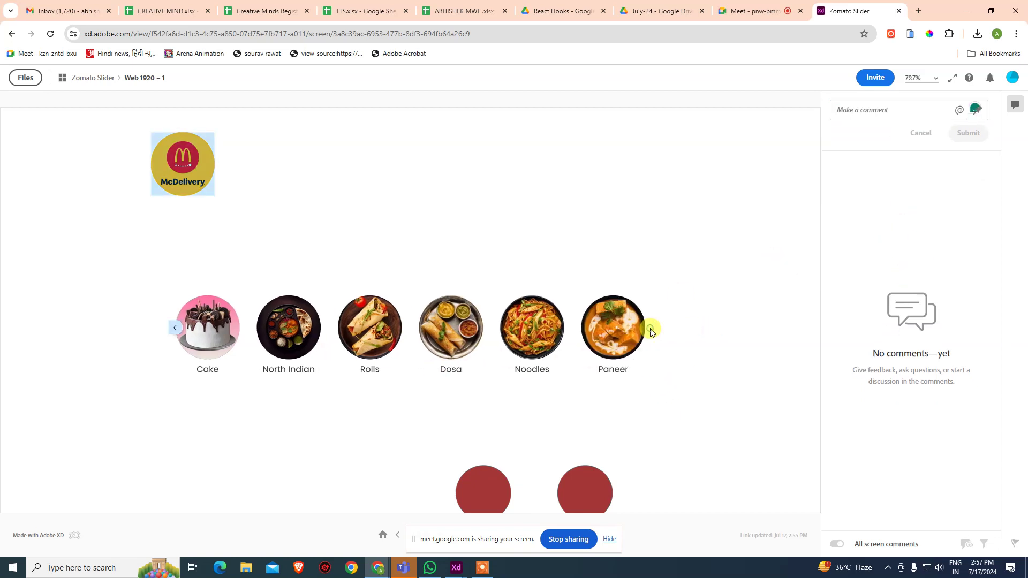
pyautogui.click(176, 329)
pyautogui.click(175, 329)
pyautogui.click(175, 329)
pyautogui.click(649, 329)
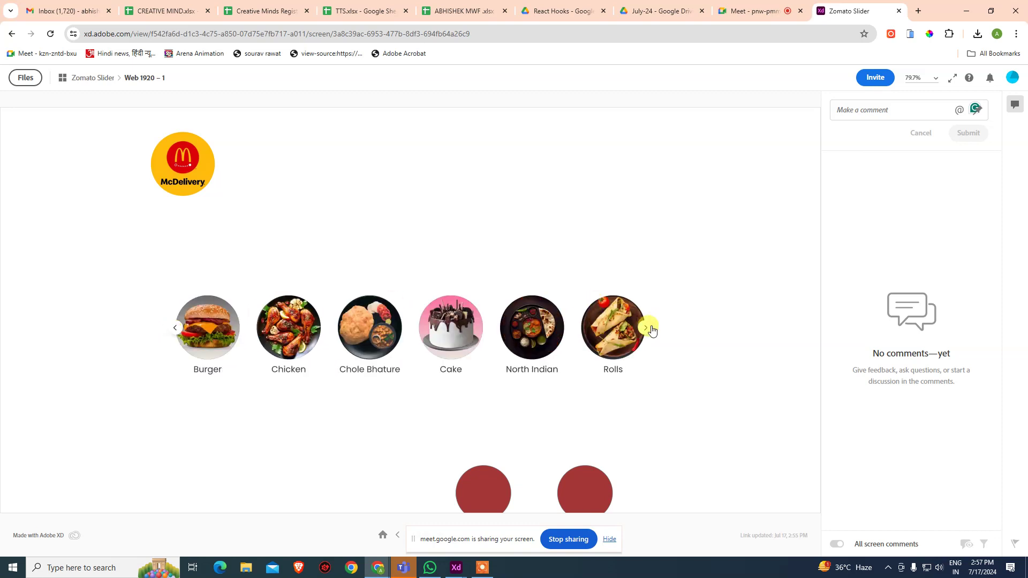
pyautogui.click(650, 328)
pyautogui.click(650, 328)
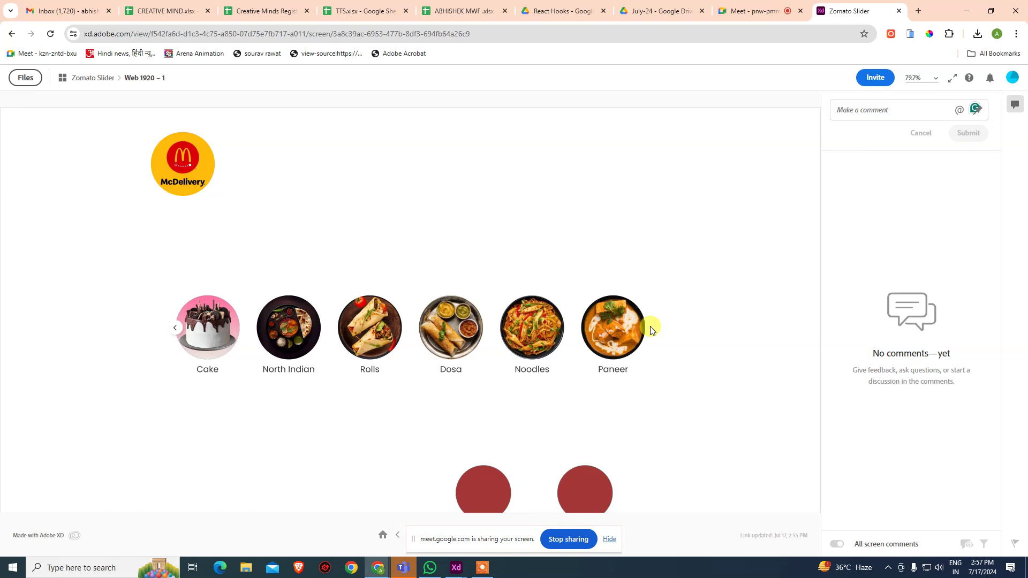
pyautogui.click(176, 330)
pyautogui.click(176, 331)
pyautogui.click(178, 333)
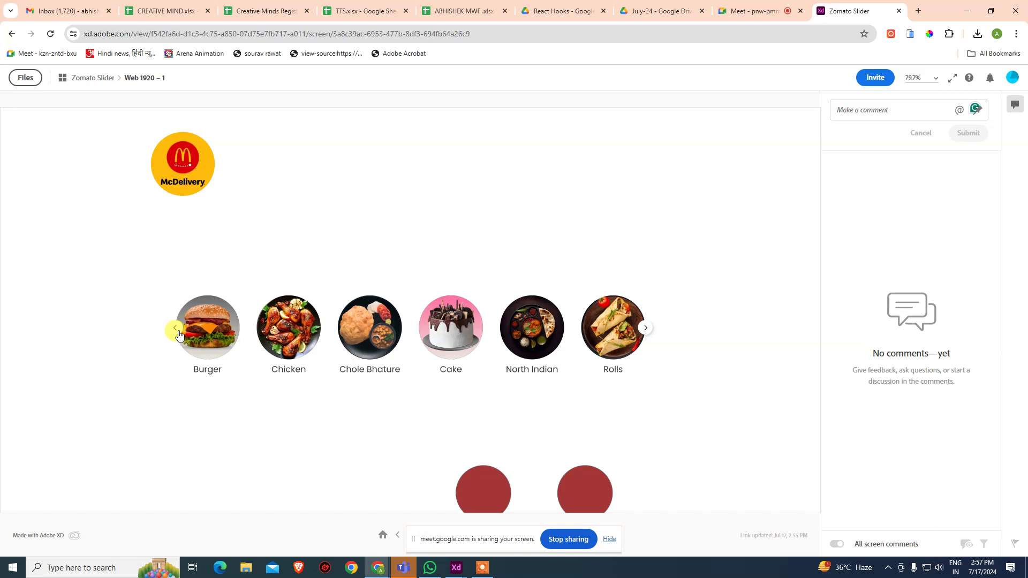
# Advance past the restaurant screen to the Zomato page and test its Dining Out, Delivery and Nightlife navigation.
pyautogui.scroll(-1, 299, 330)
pyautogui.scroll(1, 628, 316)
pyautogui.click(629, 313)
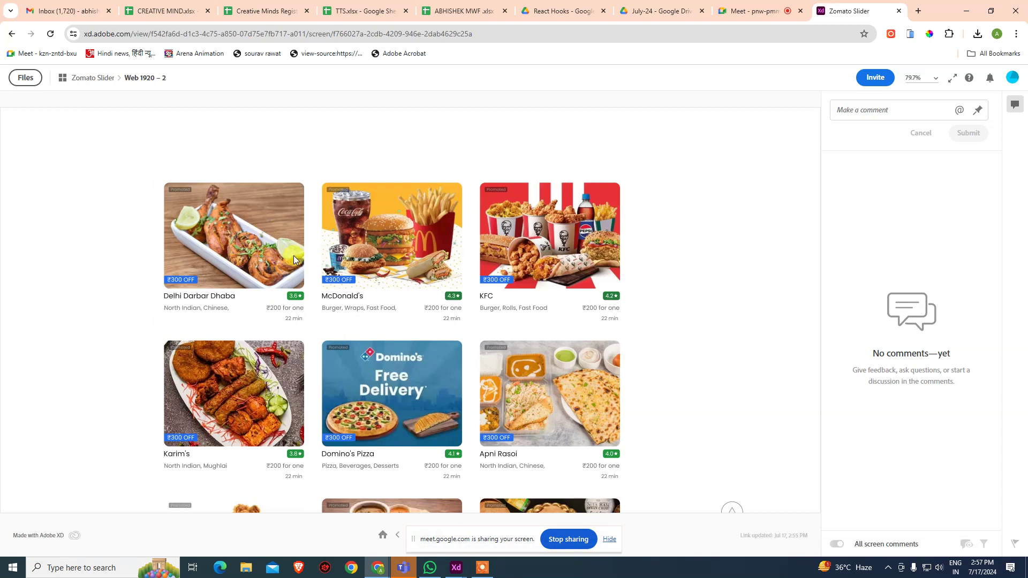
pyautogui.click(542, 292)
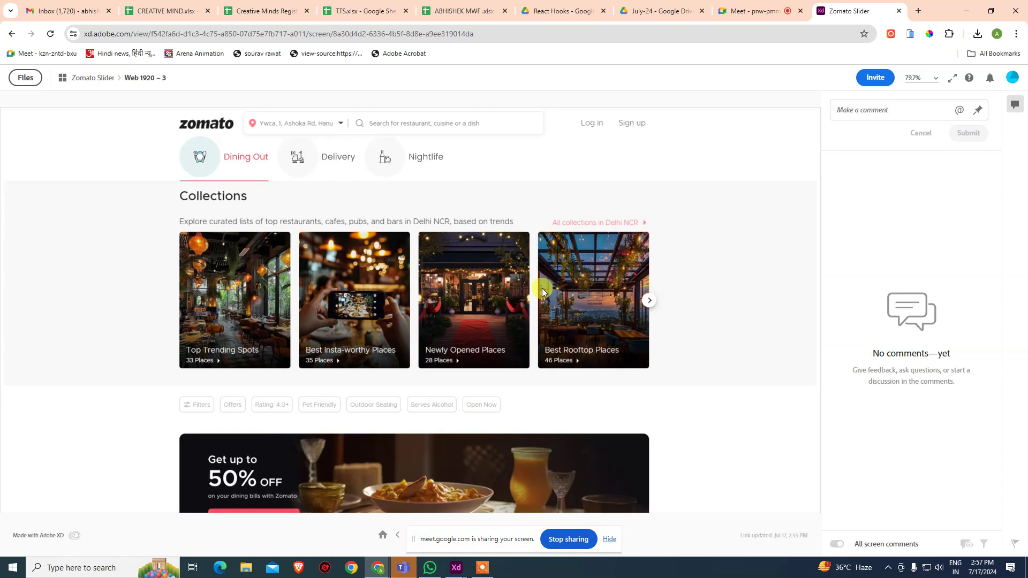
pyautogui.click(349, 158)
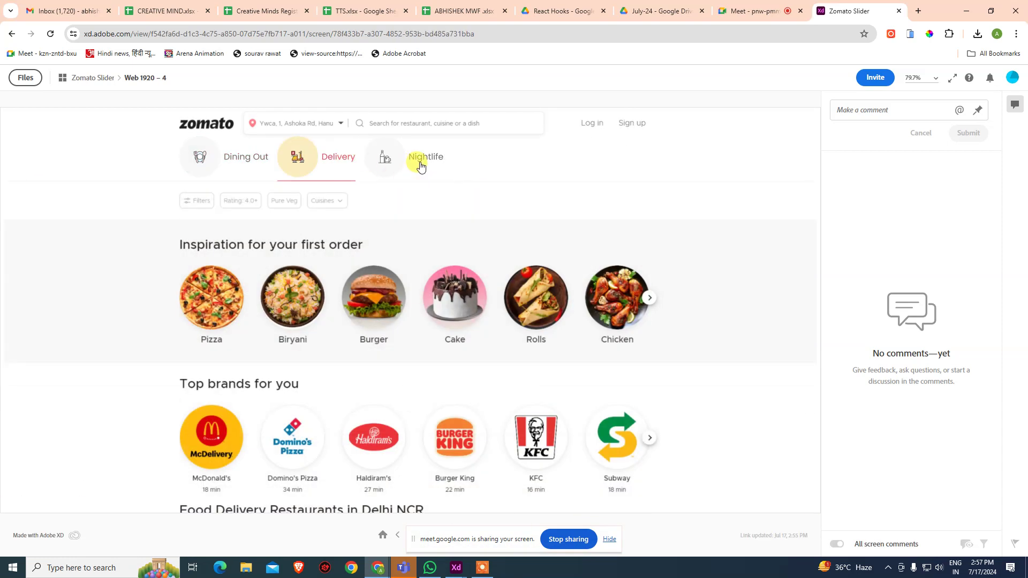
pyautogui.click(418, 163)
pyautogui.click(332, 166)
pyautogui.click(401, 160)
pyautogui.click(257, 157)
# Test opening and closing the Login and Sign up overlays on the Dining Out screen.
pyautogui.click(589, 128)
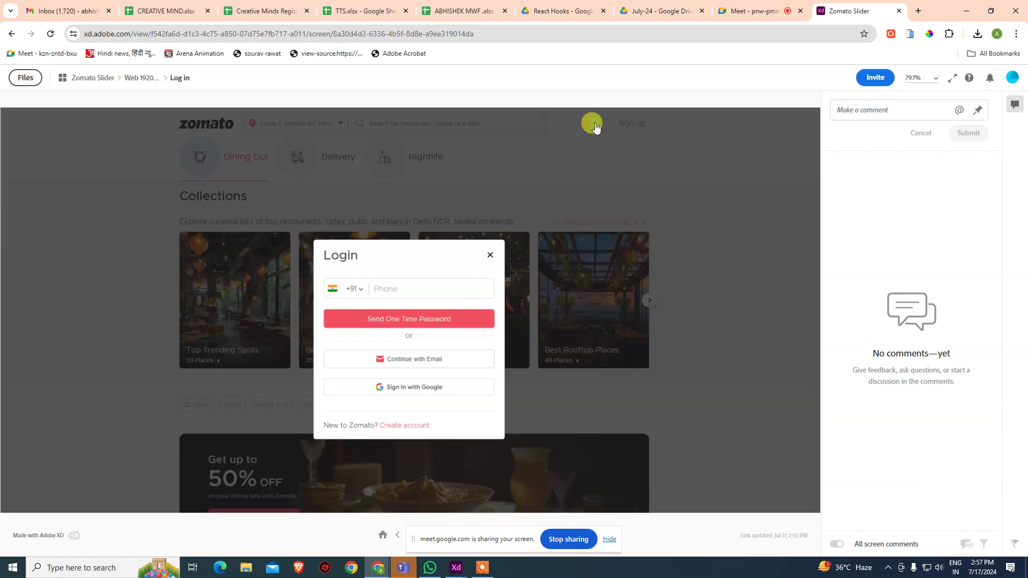
pyautogui.click(490, 255)
pyautogui.click(621, 135)
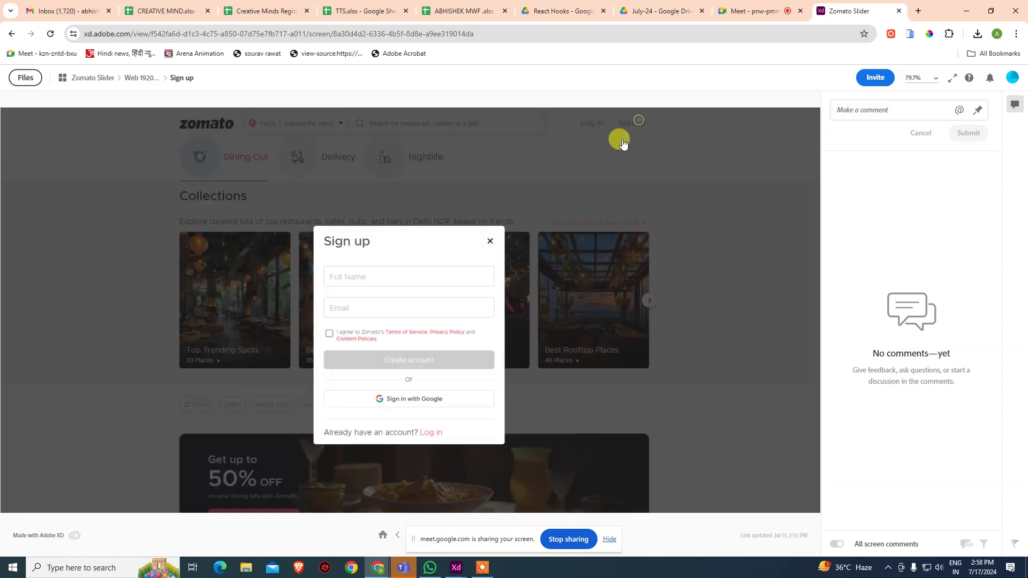
pyautogui.click(489, 241)
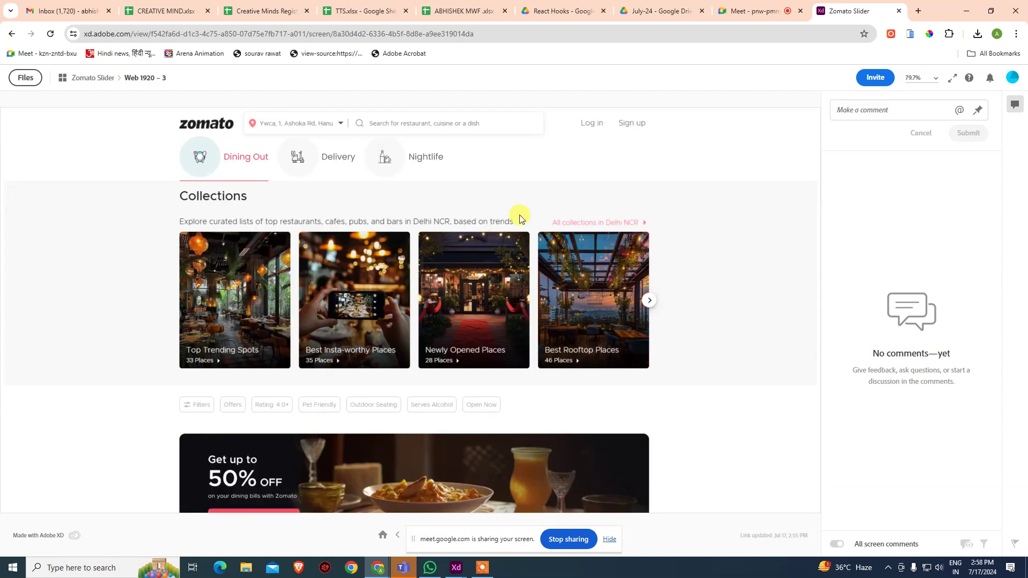
# Advance through the Delivery, Nightlife and standalone Sign up screens to the burger landing page.
pyautogui.click(332, 163)
pyautogui.click(416, 156)
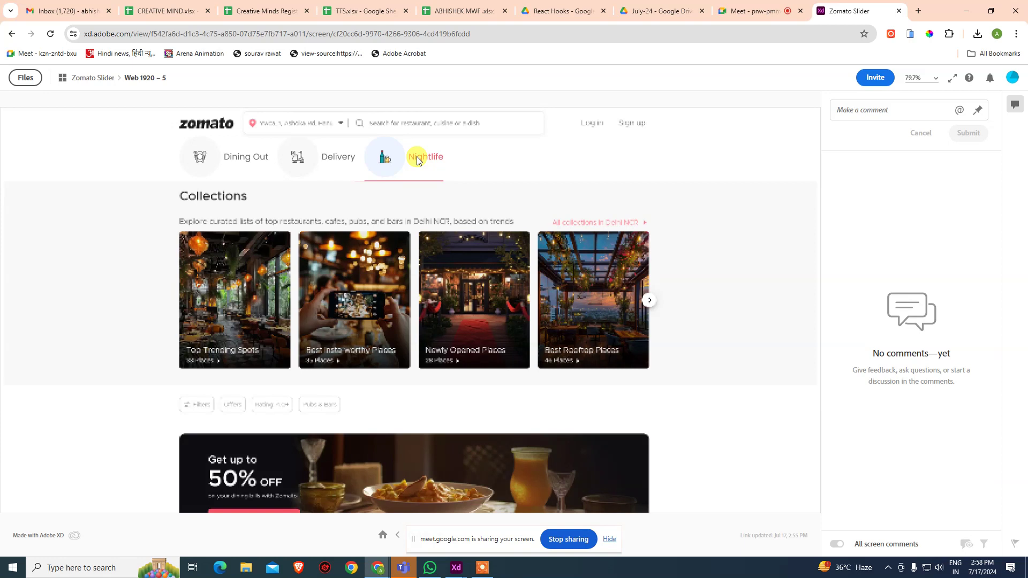
pyautogui.click(417, 157)
pyautogui.click(417, 160)
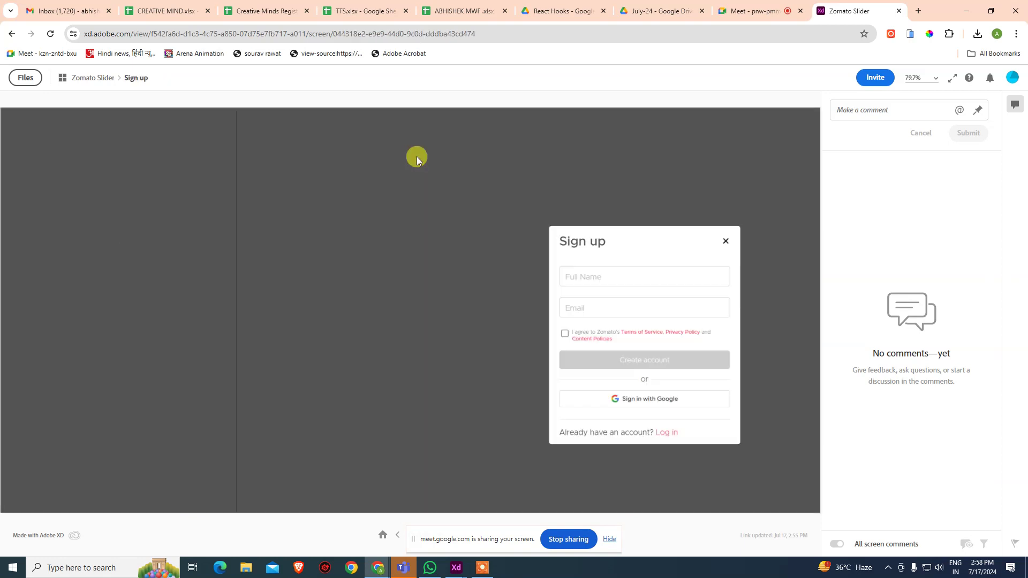
pyautogui.click(417, 160)
# Test the burger landing page's Product, Promo, About, Contact and Home section links.
pyautogui.click(611, 155)
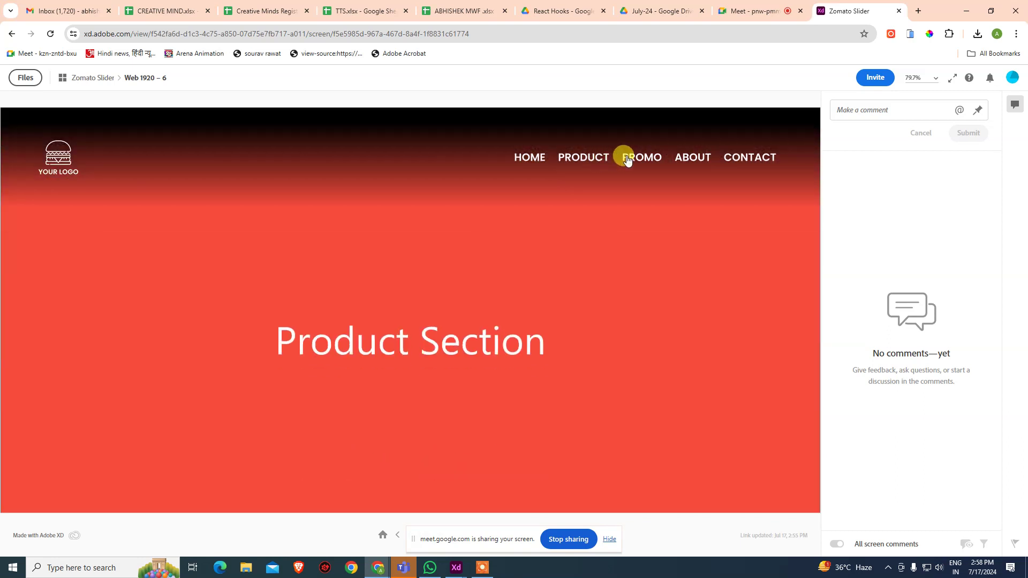
pyautogui.click(627, 155)
pyautogui.click(681, 159)
pyautogui.click(734, 156)
pyautogui.click(586, 155)
pyautogui.click(535, 157)
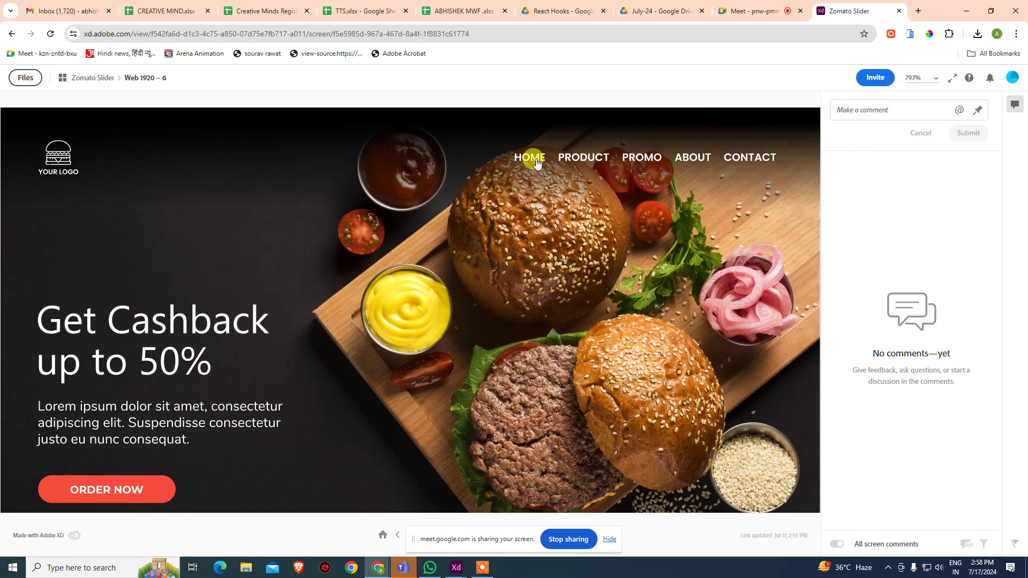
pyautogui.click(535, 160)
# Advance the shared prototype from the burger landing page to the Web 1920 – 18 accordion screen.
pyautogui.click(436, 370)
pyautogui.click(438, 373)
pyautogui.click(438, 373)
pyautogui.click(377, 372)
pyautogui.click(377, 373)
pyautogui.click(736, 324)
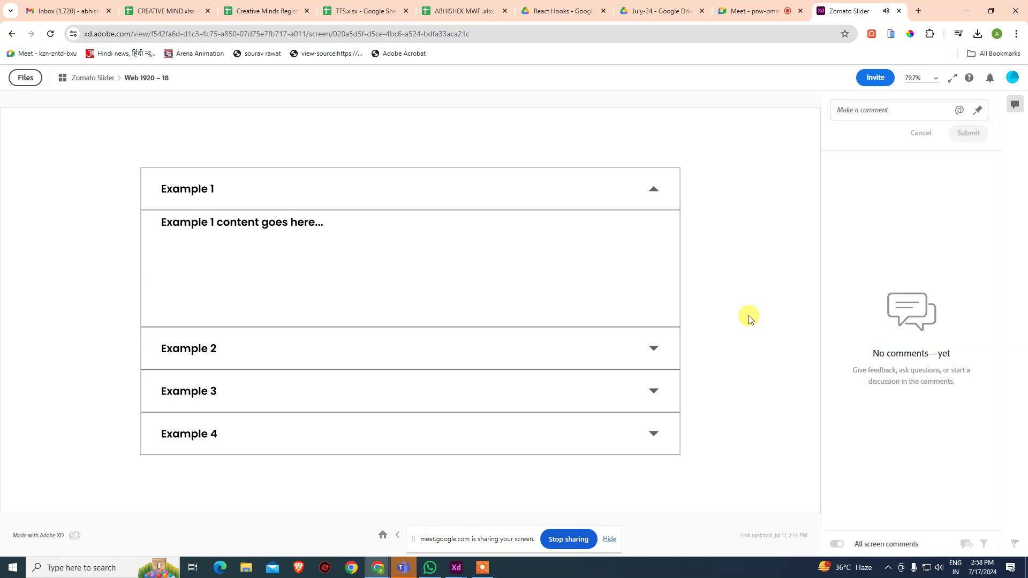
# Test expanding the Example 1, Example 2 and Example 3 sections of the shared prototype's accordion.
pyautogui.click(535, 341)
pyautogui.click(524, 395)
pyautogui.click(521, 190)
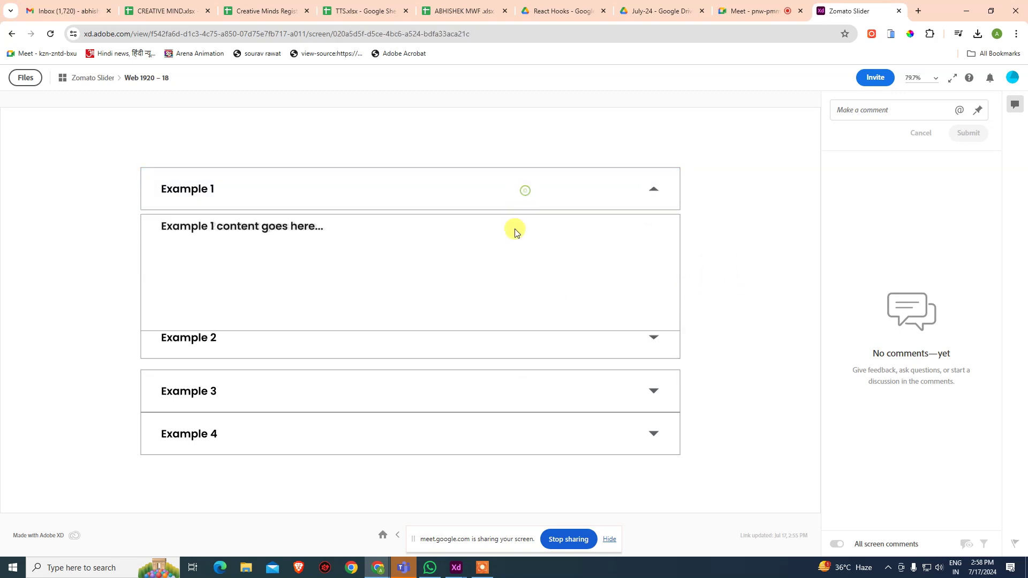
pyautogui.click(493, 343)
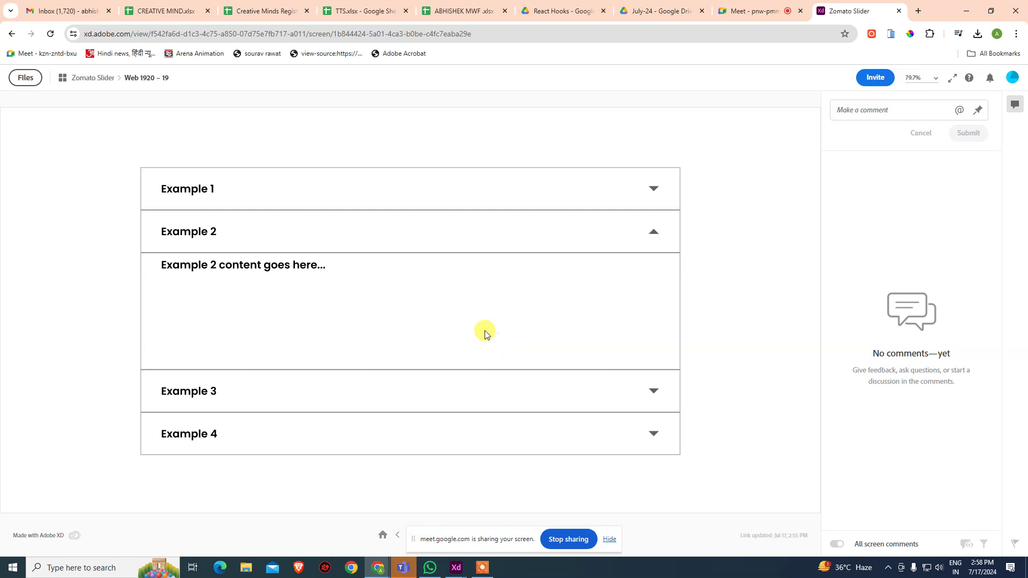
pyautogui.click(490, 191)
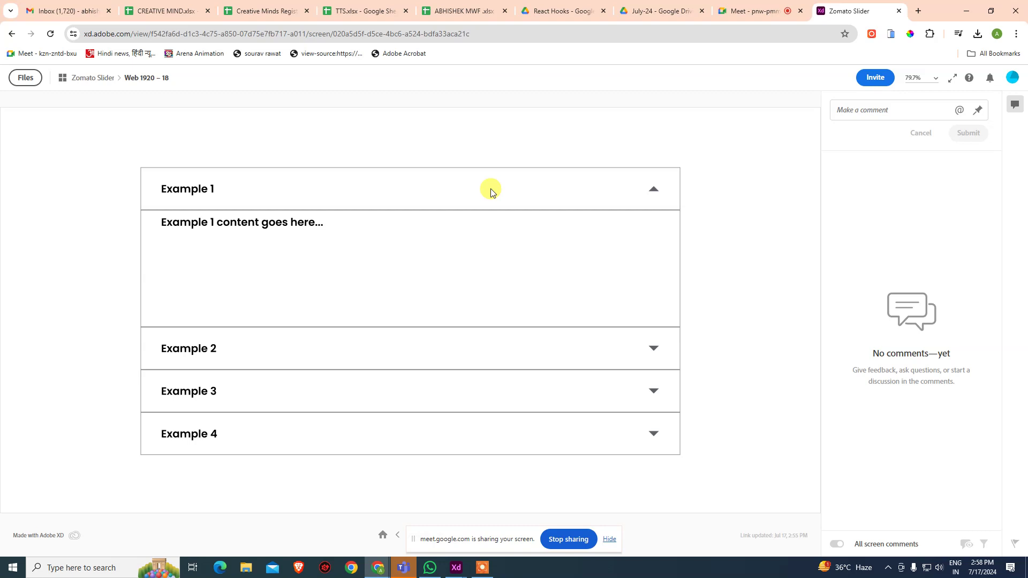
# Switch to the Zomato Slider document in Adobe XD.
pyautogui.moveTo(457, 566)
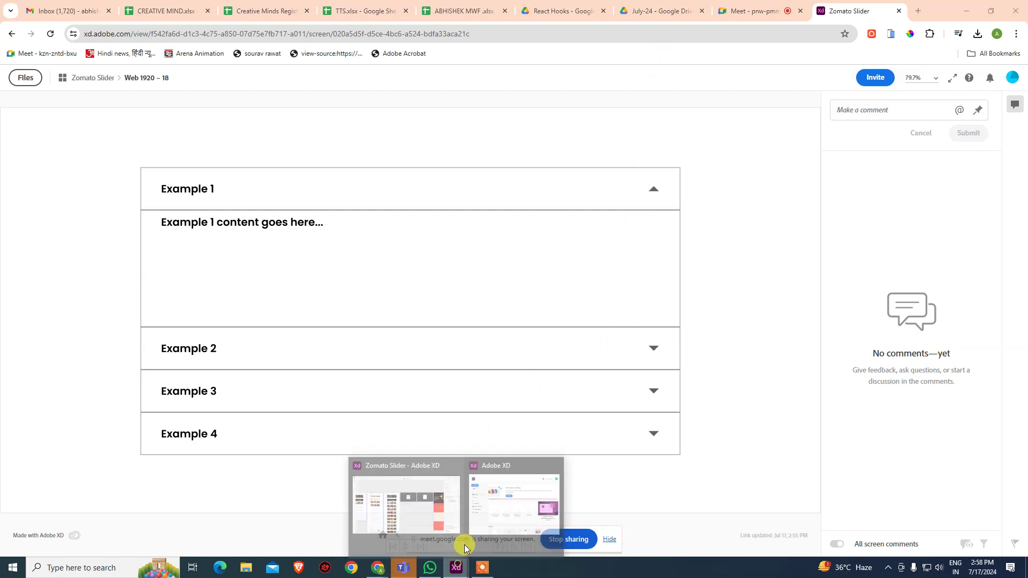
pyautogui.click(487, 504)
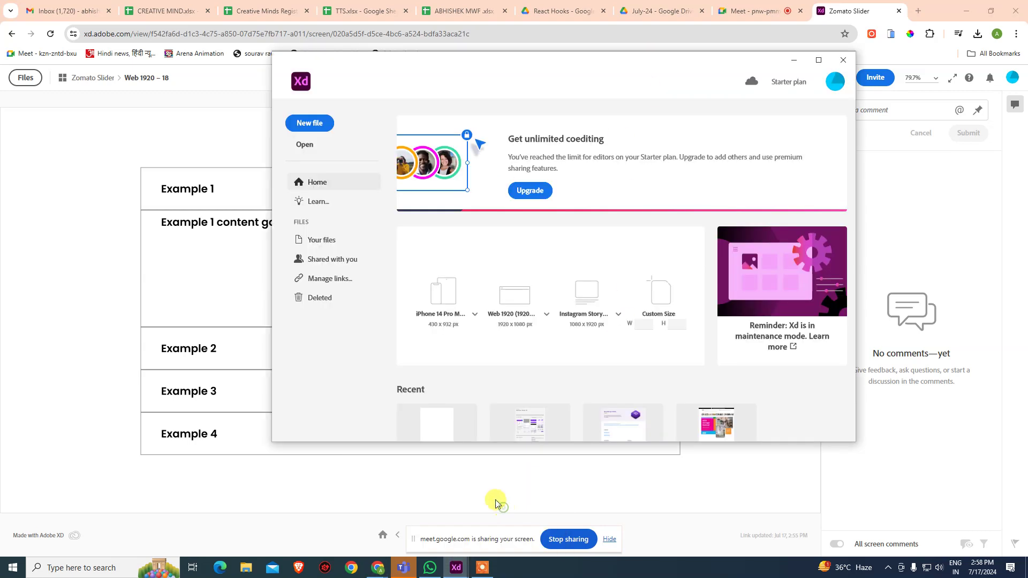
pyautogui.click(448, 546)
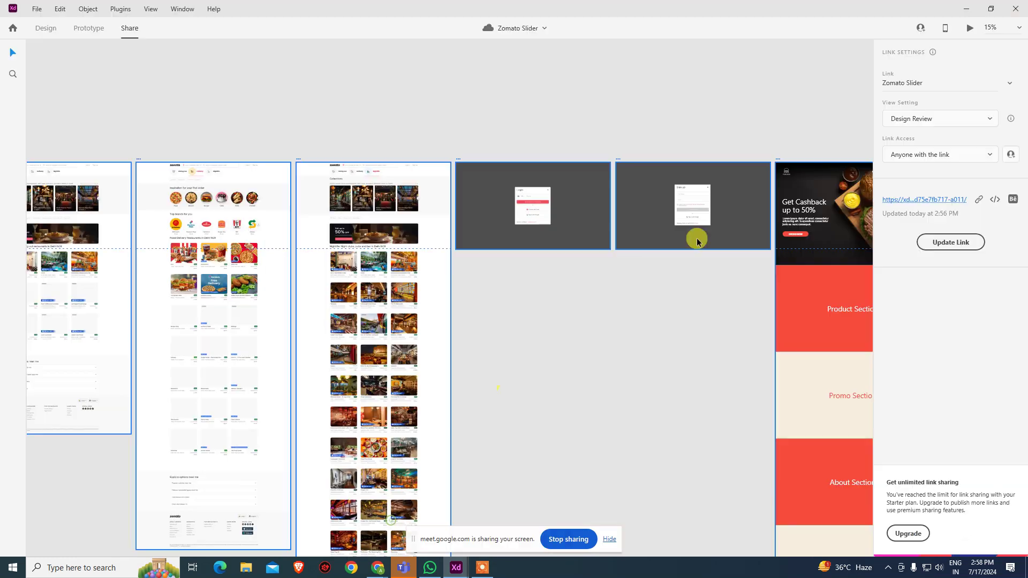
# Try the Only invited people link access and restore it to Anyone with the link.
pyautogui.click(954, 155)
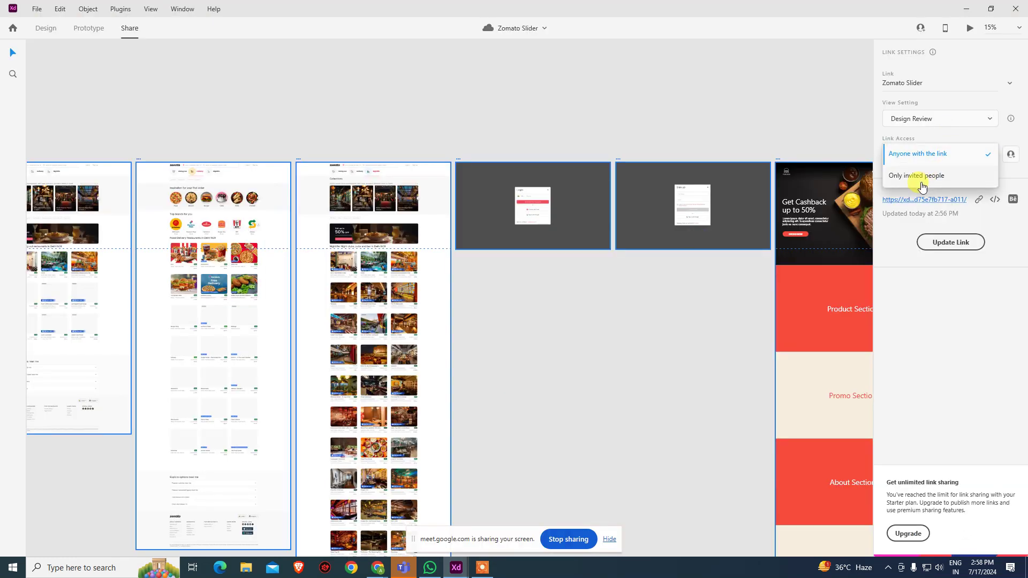
pyautogui.click(922, 184)
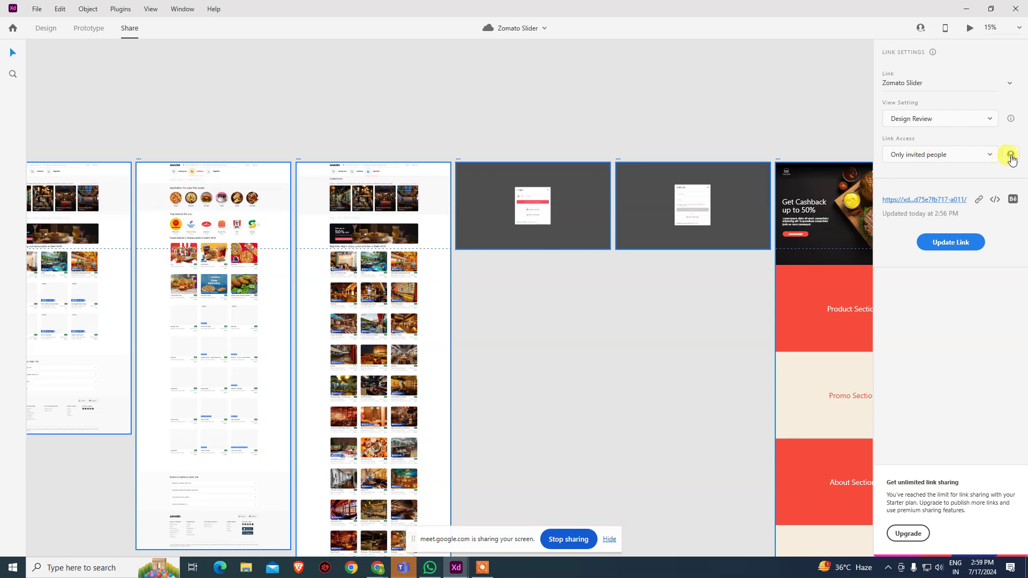
pyautogui.click(964, 155)
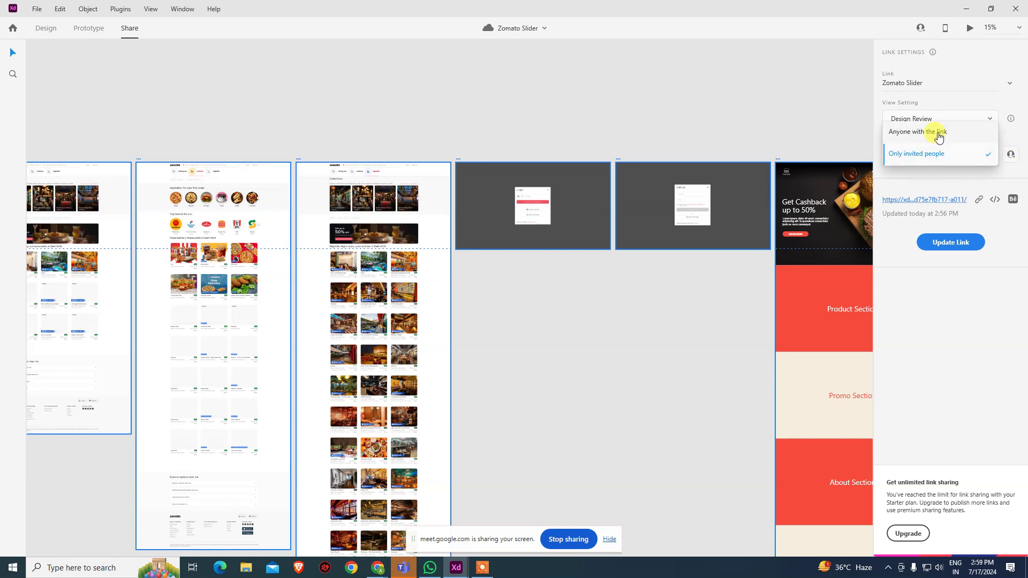
pyautogui.click(937, 132)
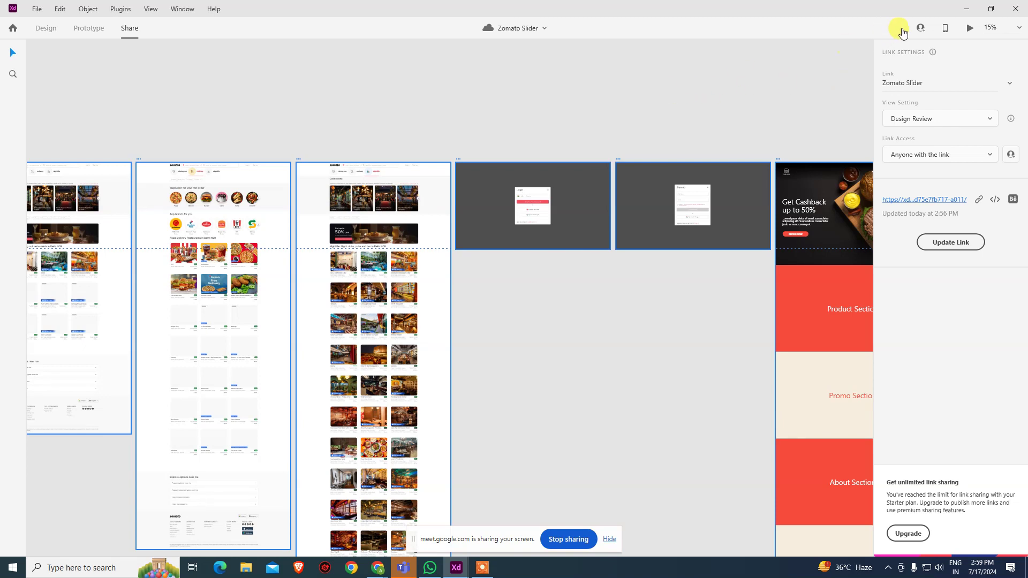
# View the Device preview information about previewing designs on a USB-connected mobile device, and dismiss it.
pyautogui.click(945, 30)
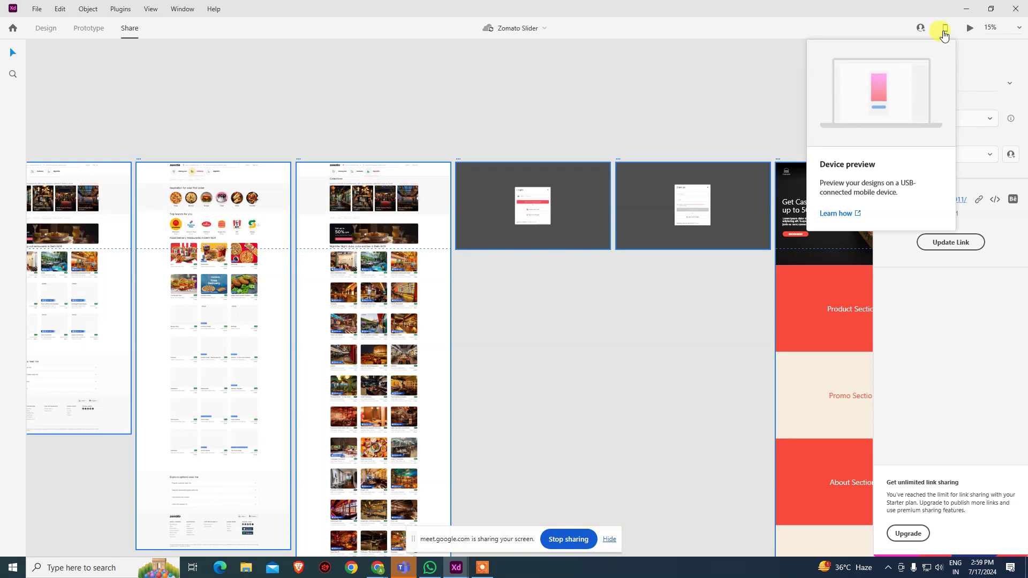
pyautogui.click(944, 33)
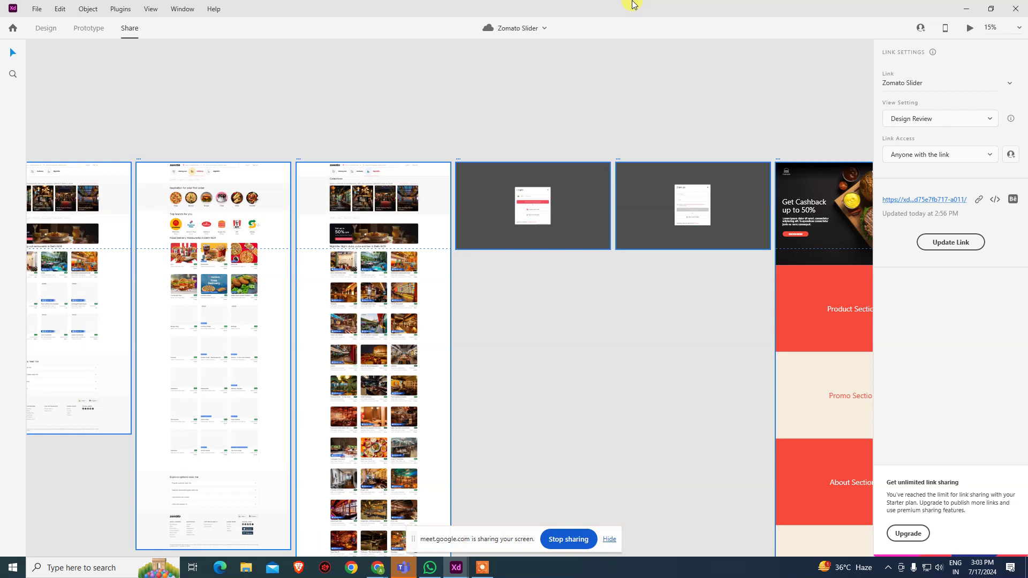
pyautogui.click(982, 566)
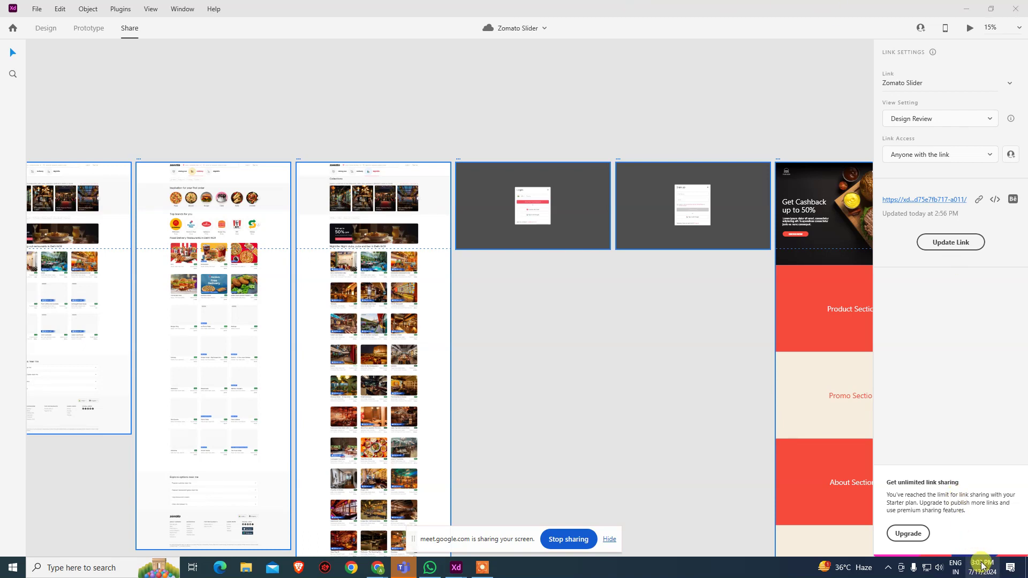
pyautogui.click(589, 492)
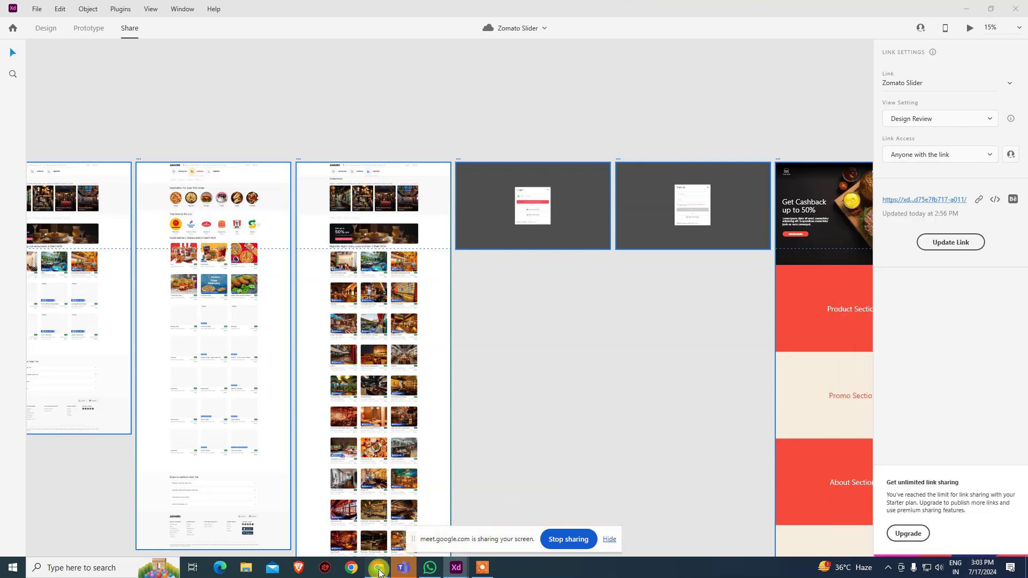
# Switch to Chrome and examine the July 2024 XD batch attendance report, hiding the screen-sharing notice.
pyautogui.click(314, 525)
pyautogui.click(460, 10)
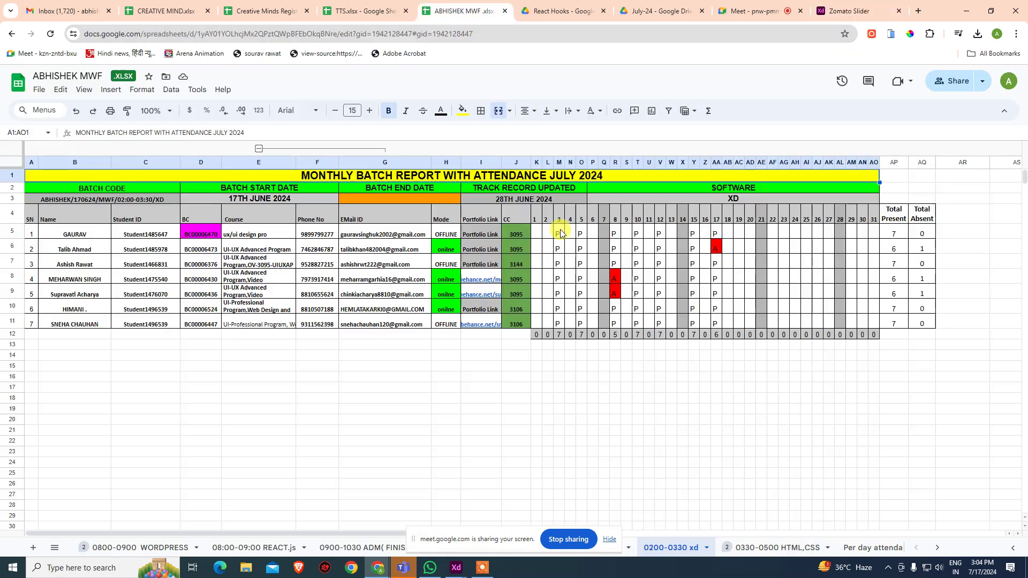
pyautogui.click(559, 398)
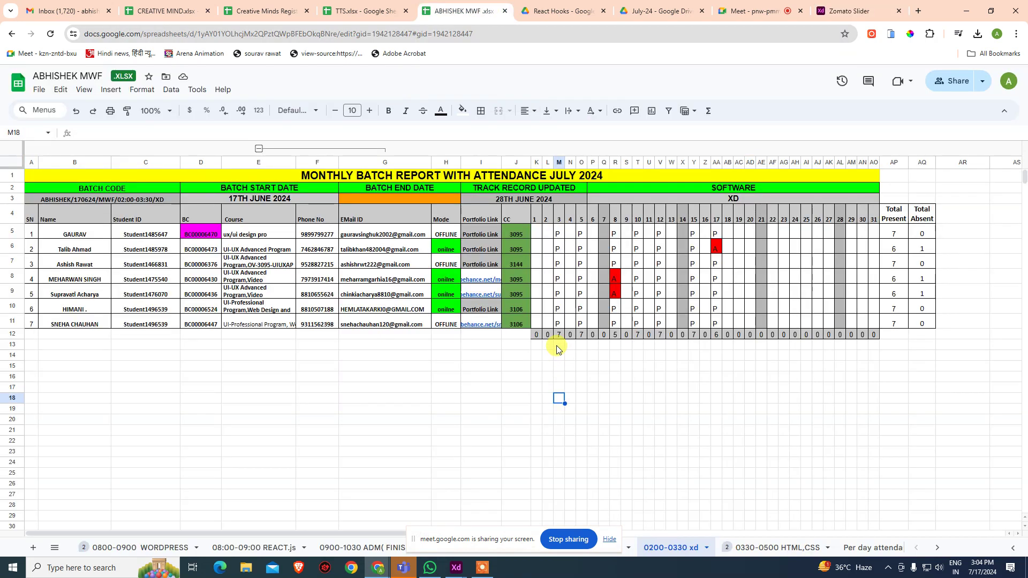
pyautogui.click(607, 538)
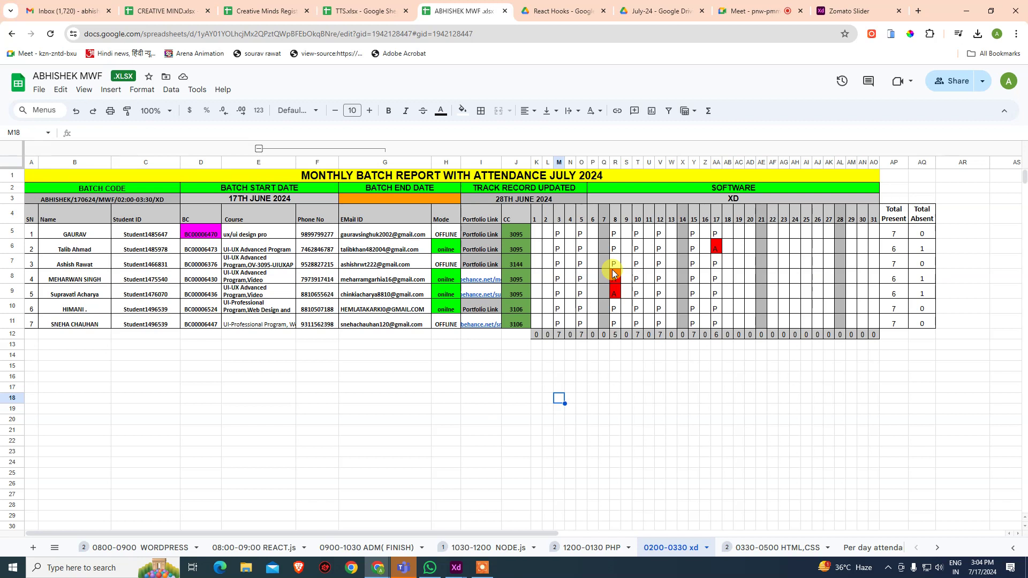
pyautogui.click(663, 427)
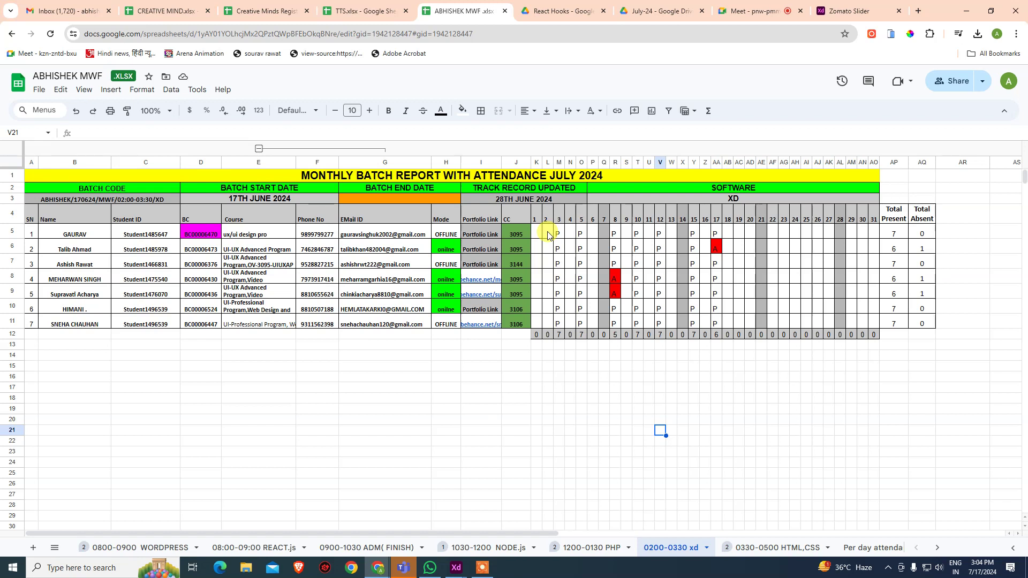
pyautogui.click(716, 474)
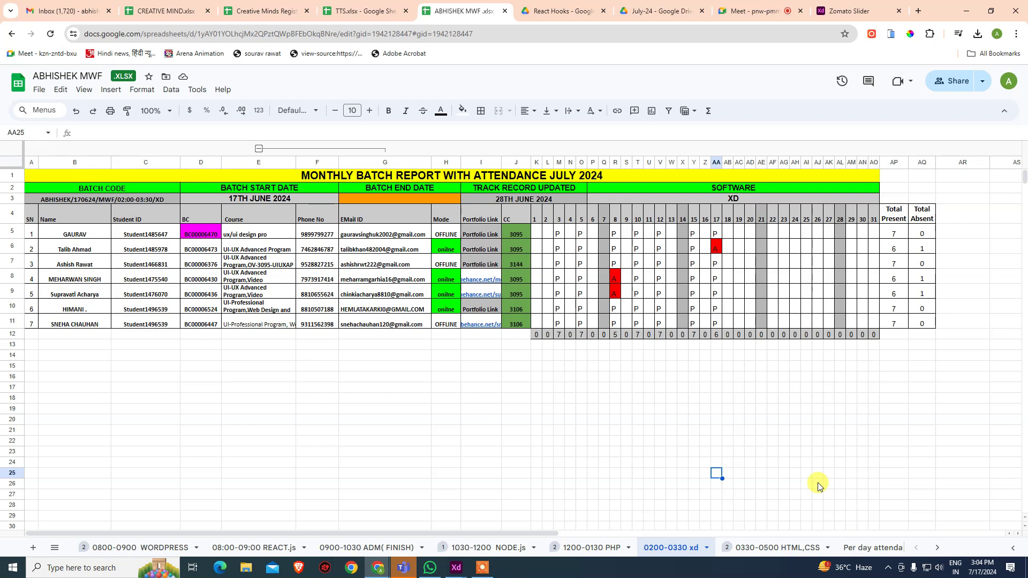
# Close the Google Meet call page and the shared Zomato Slider prototype page in Chrome.
pyautogui.click(736, 4)
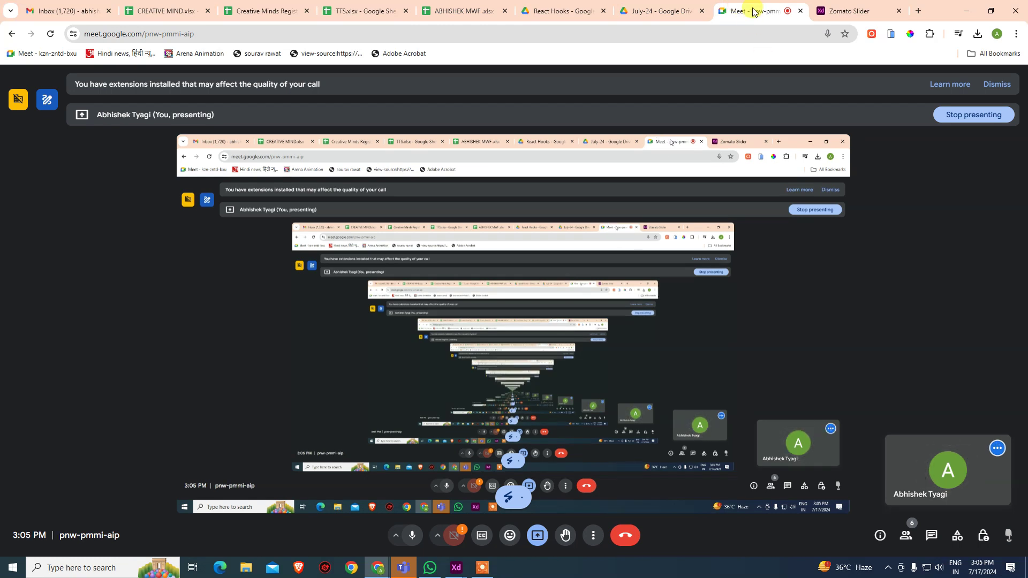
pyautogui.middleClick(754, 11)
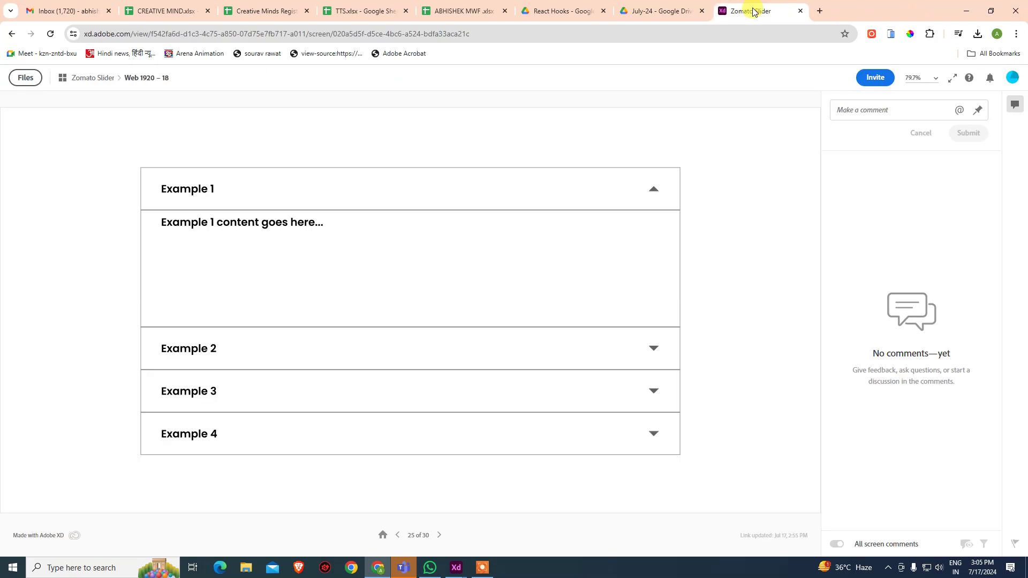
pyautogui.middleClick(754, 12)
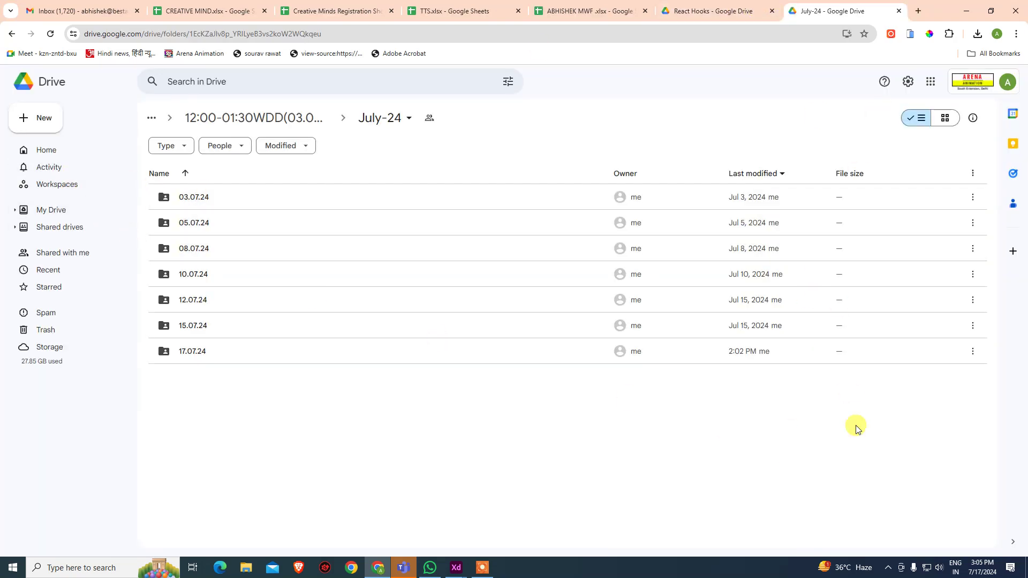
# Close the Adobe XD home window and the Zomato Slider document.
pyautogui.moveTo(457, 567)
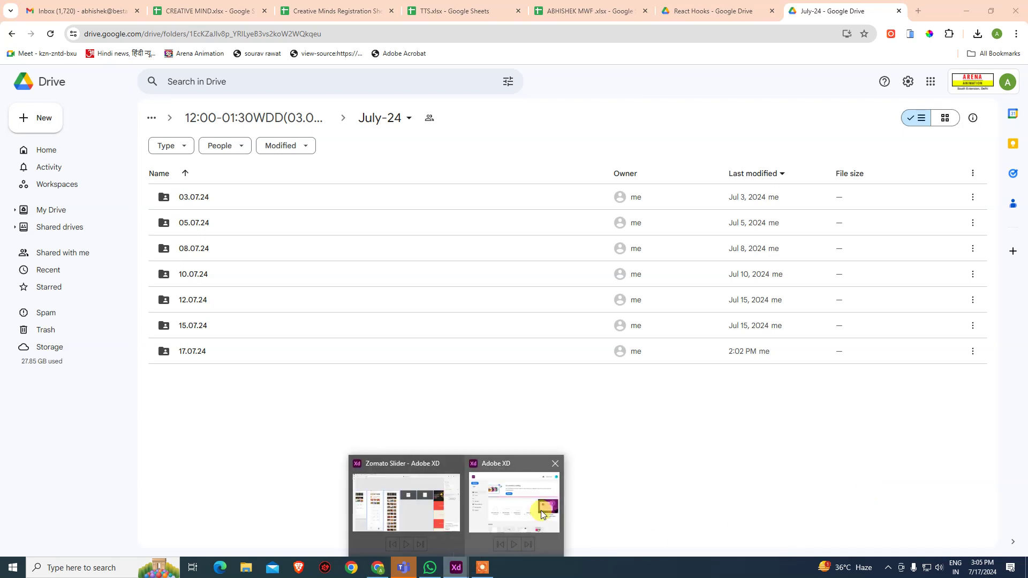
pyautogui.click(541, 510)
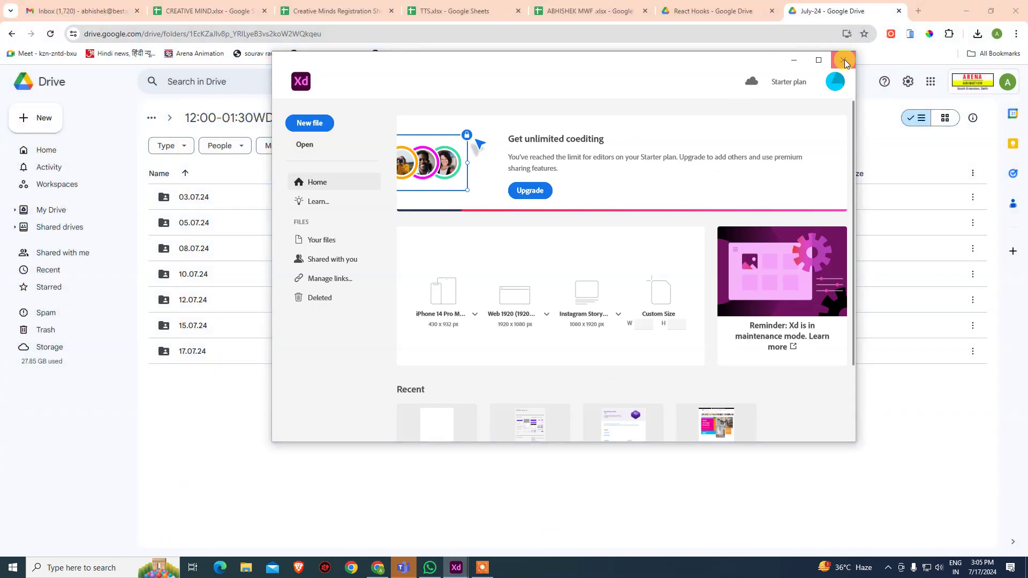
pyautogui.click(844, 60)
pyautogui.click(456, 568)
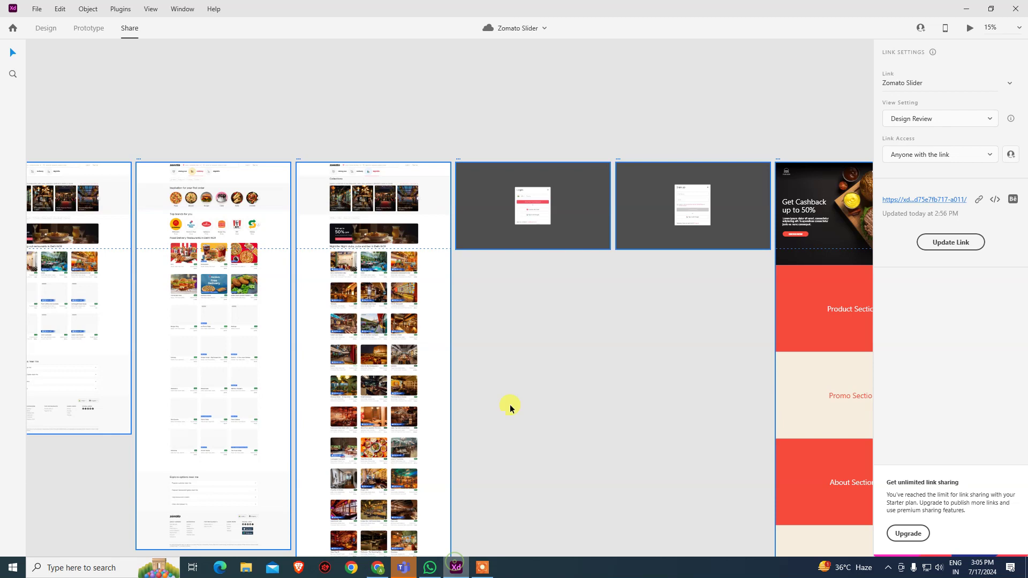
pyautogui.click(1016, 9)
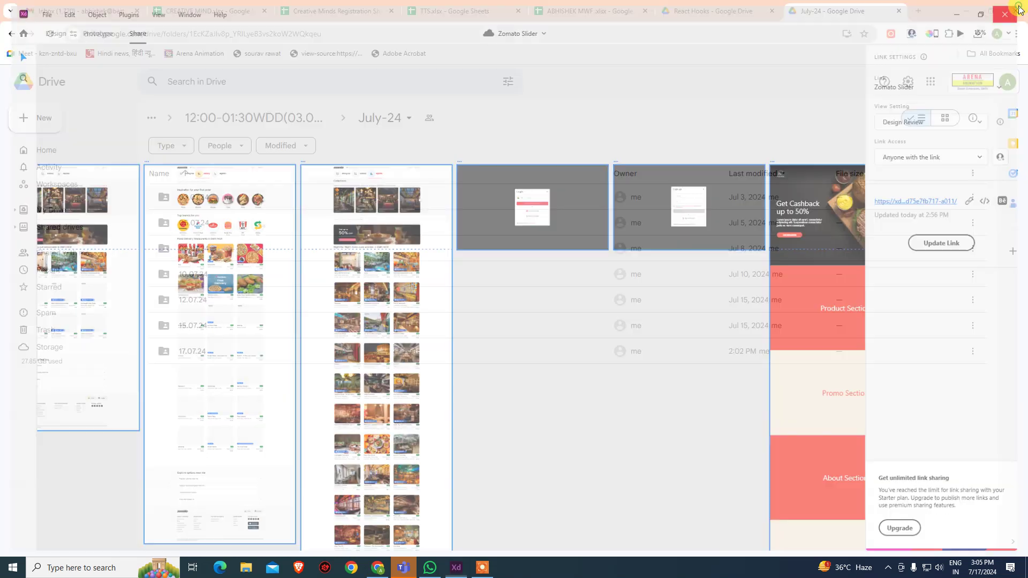